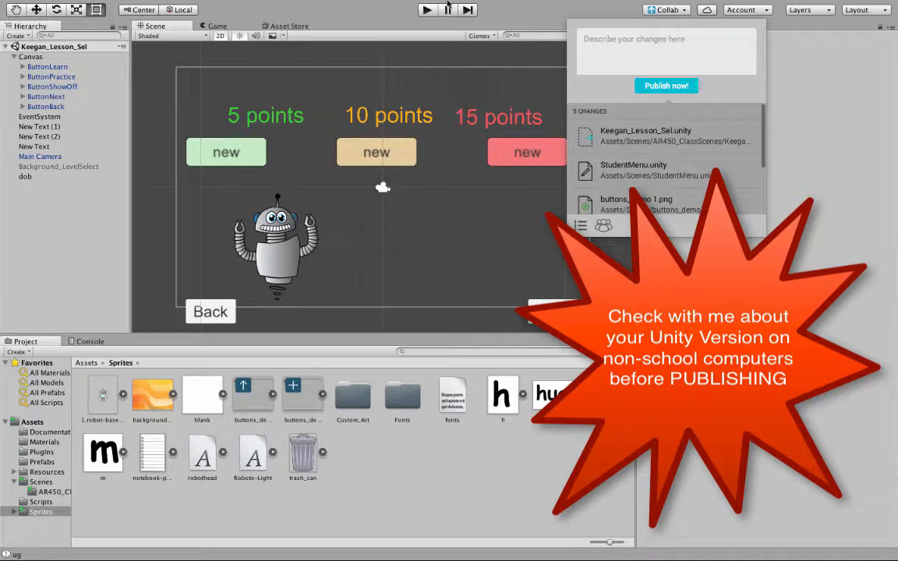
- Check that Collaborate is on in the project services, view the pending changes without publishing, and return to the Inspector
mouse_move(183, 4)
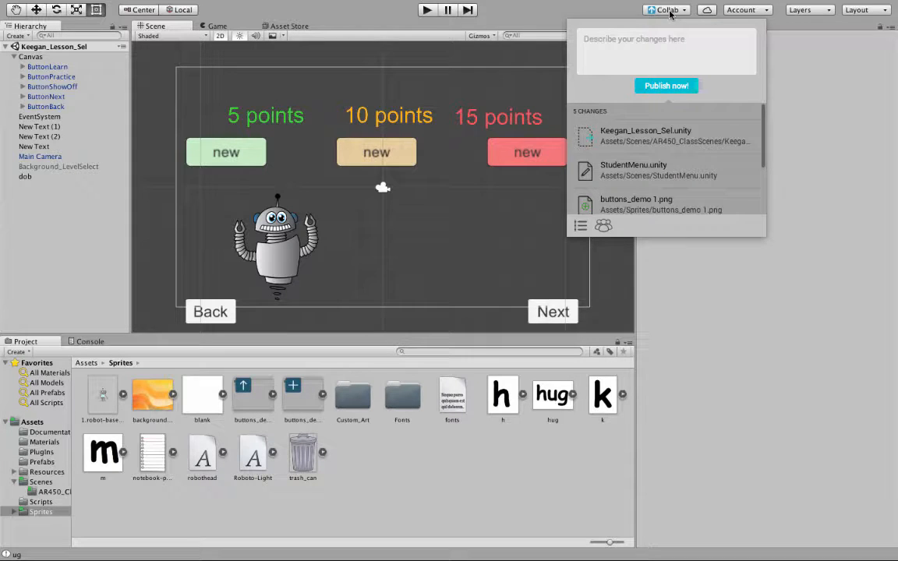
click(768, 51)
click(708, 10)
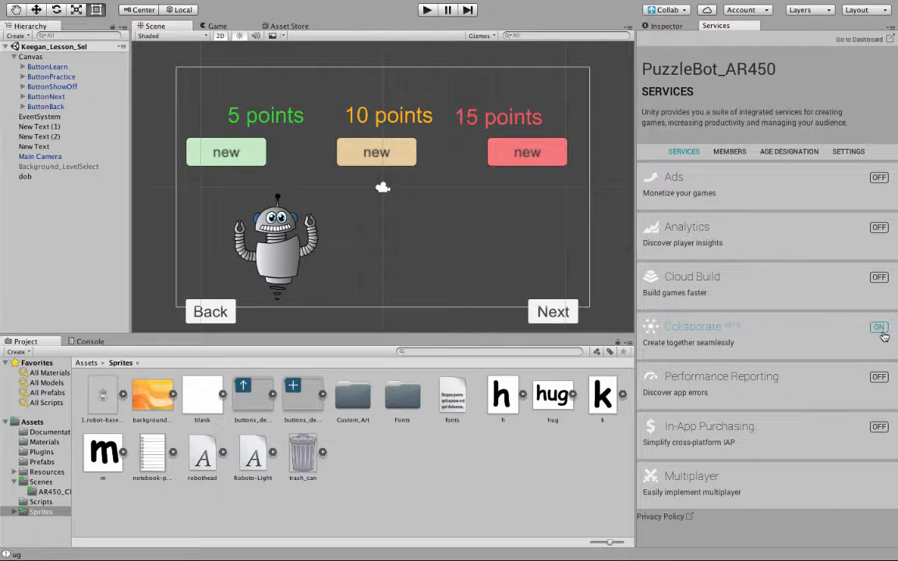
click(657, 10)
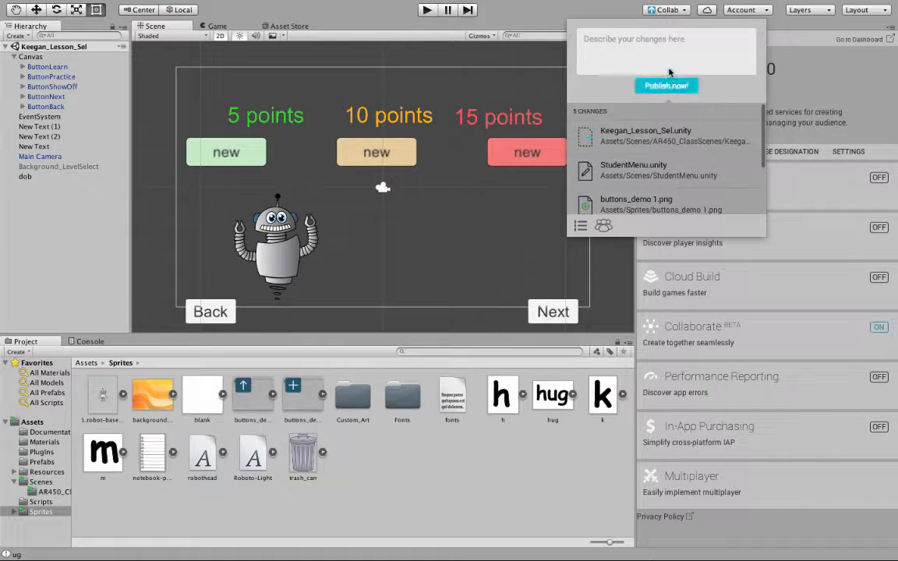
click(613, 16)
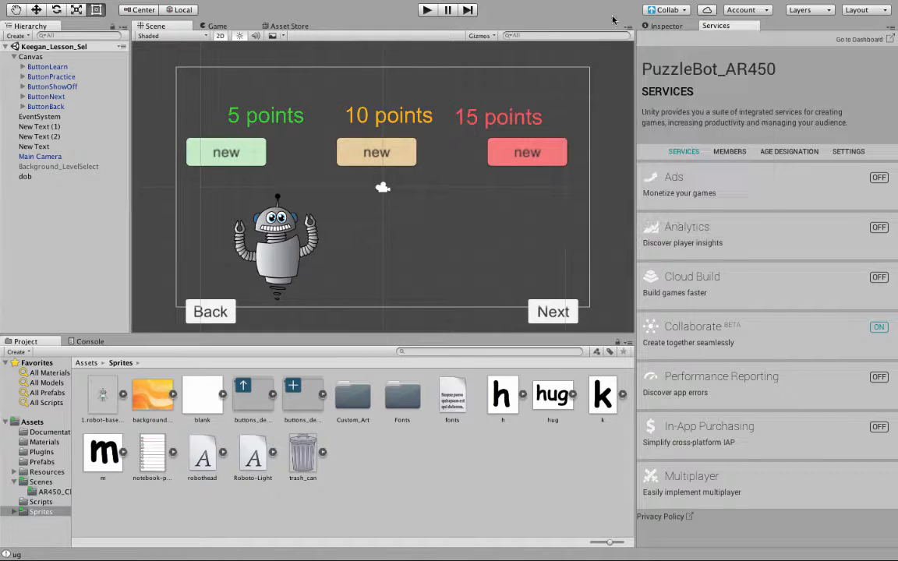
click(666, 26)
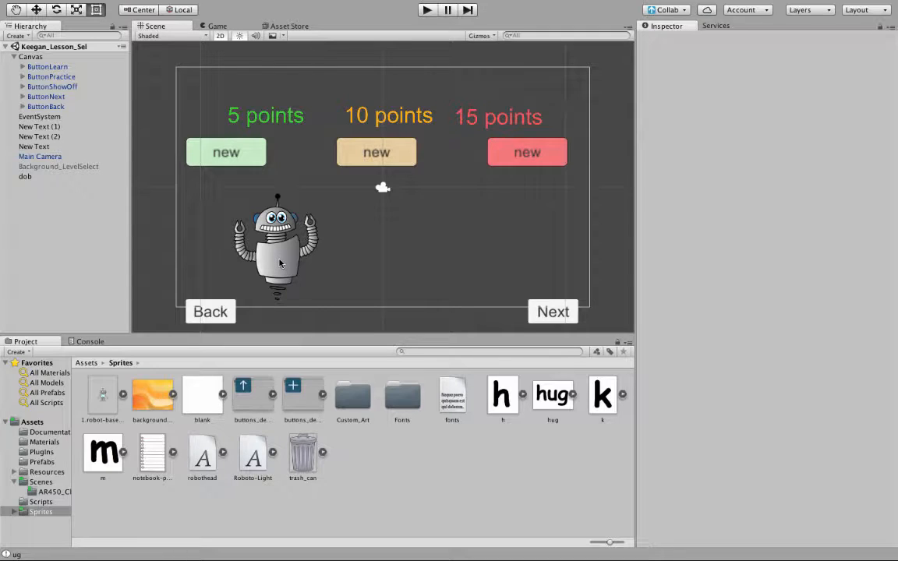
- Open the StudentMenu scene from the project's Scenes folder
click(40, 482)
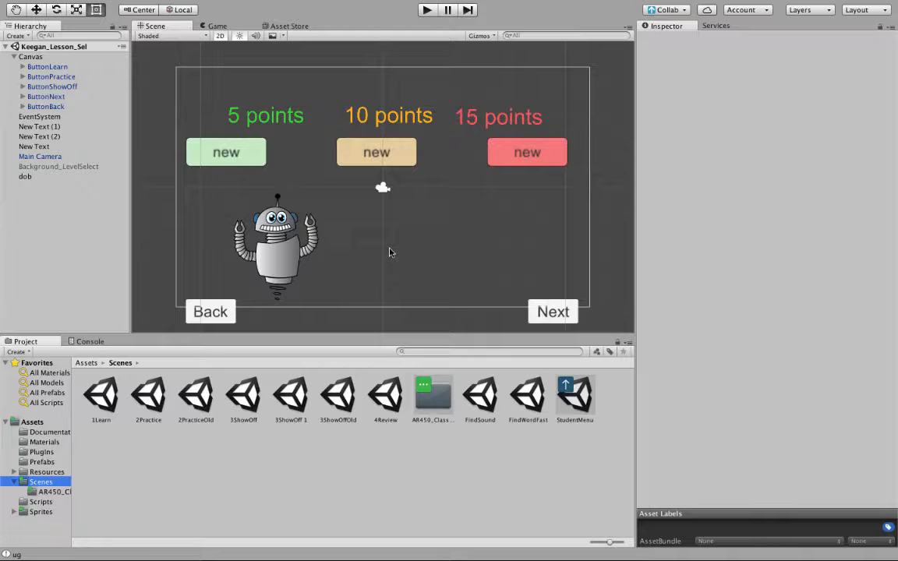
double_click(572, 396)
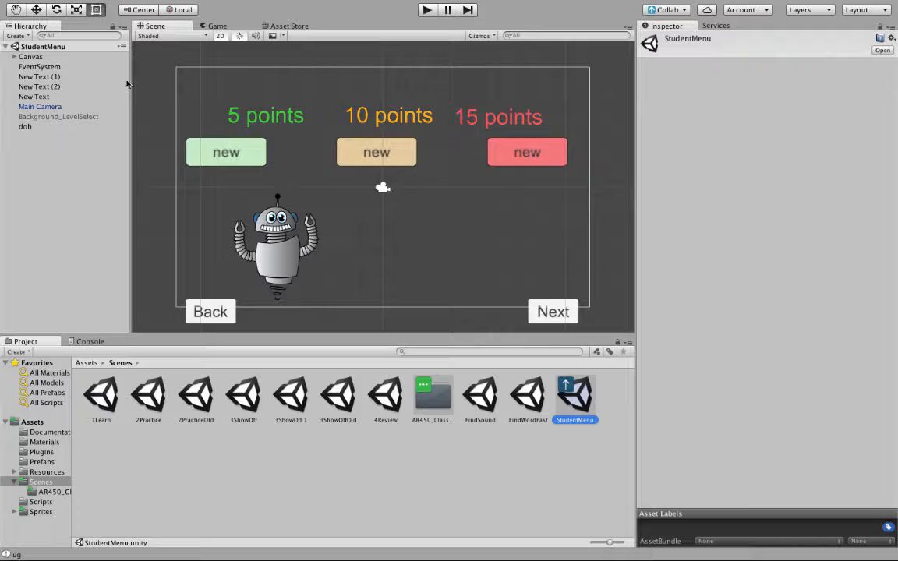
click(42, 47)
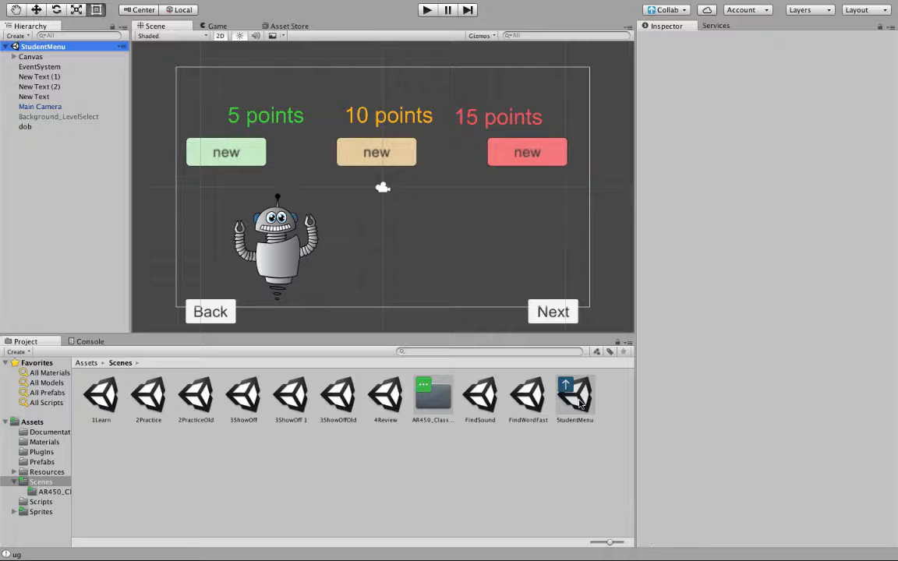
- Save the scene as a copy in Assets/Scenes/AR450_ClassScenes, replacing the existing surname-prefixed Lesson_Sel scene
click(67, 6)
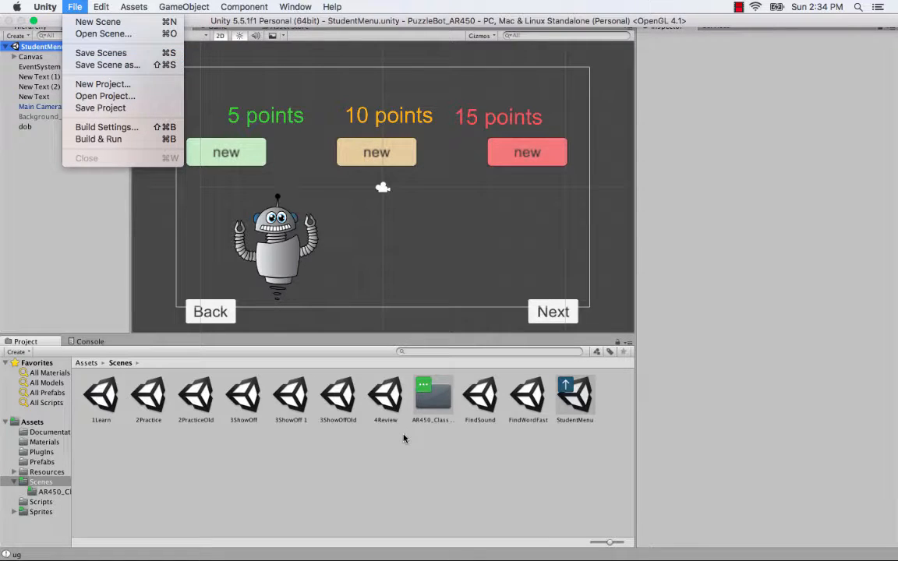
click(117, 64)
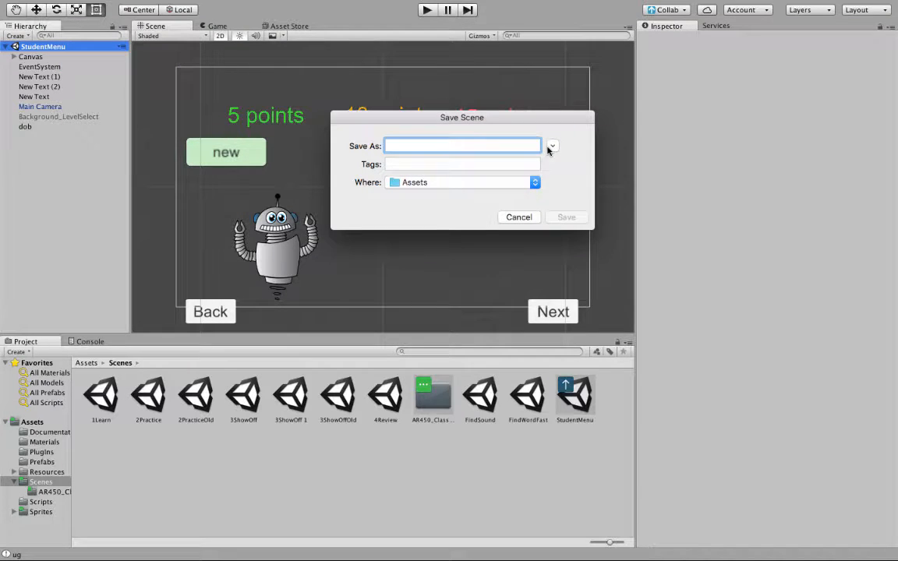
click(552, 146)
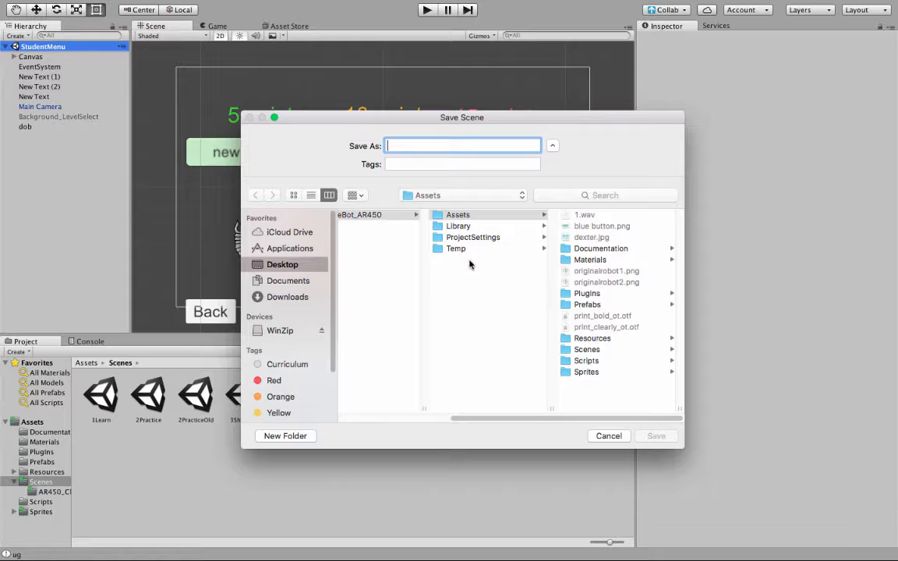
click(590, 305)
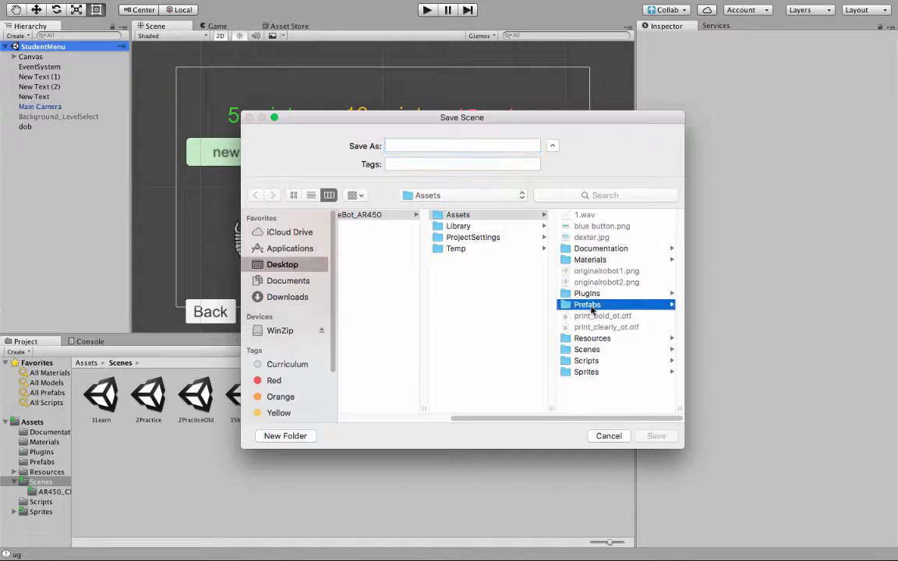
click(459, 349)
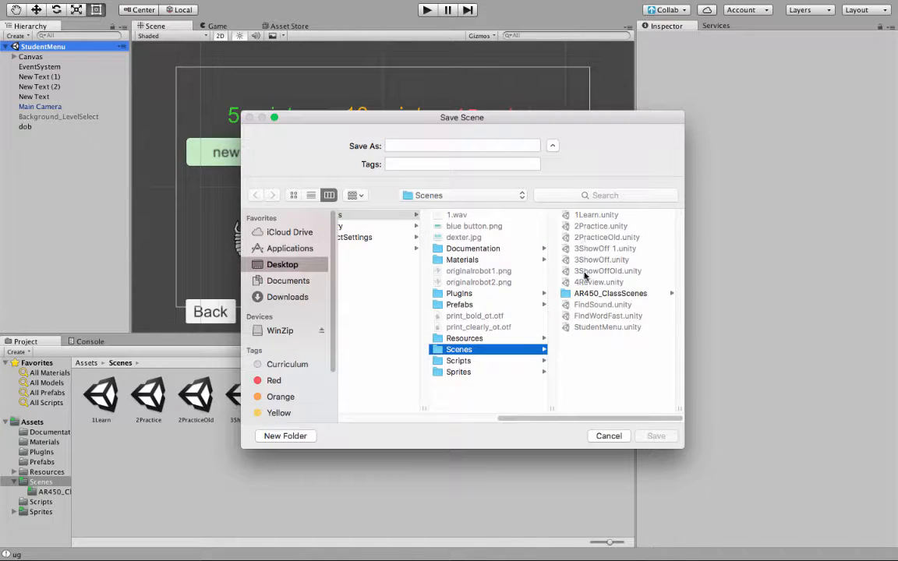
click(597, 293)
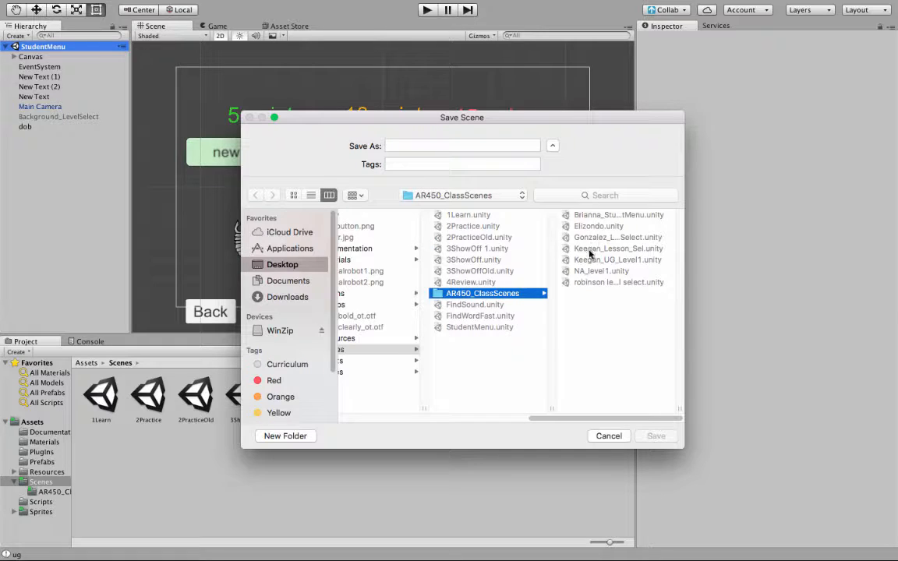
click(592, 250)
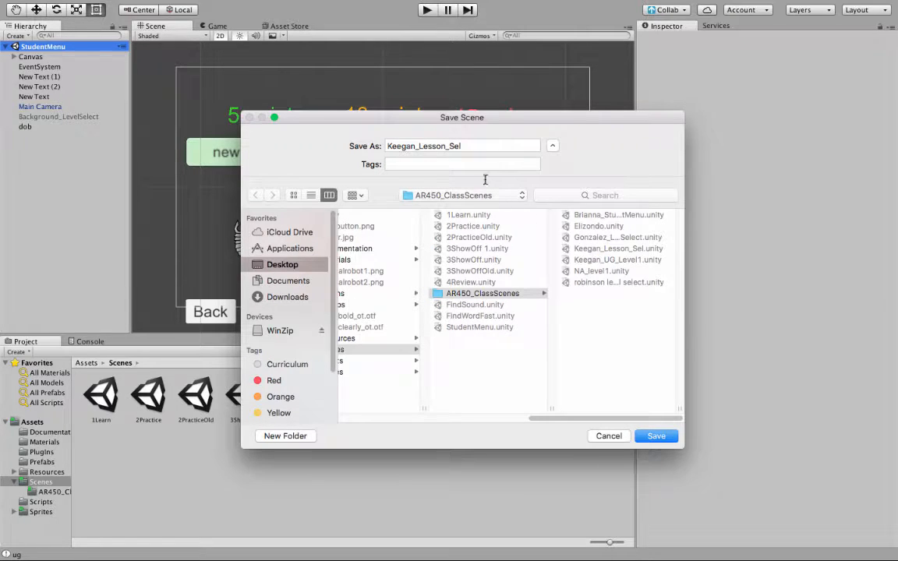
click(656, 441)
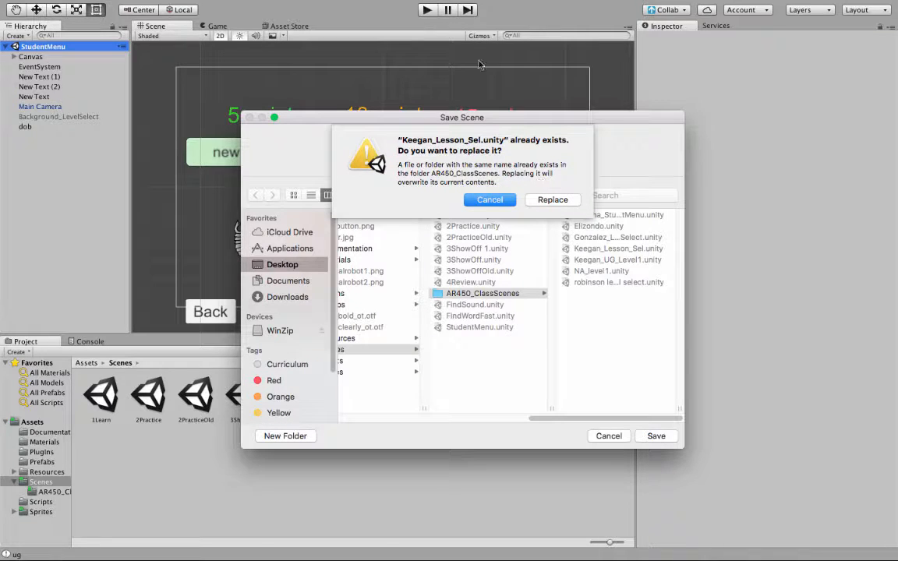
click(552, 202)
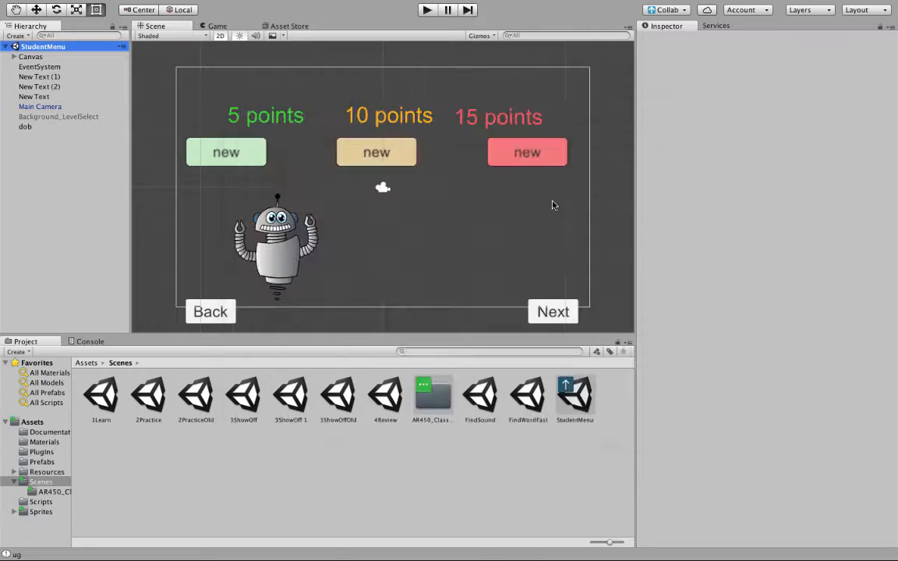
- Browse the project to the Scenes/AR450_ClassScenes folder and select the surname-prefixed Lesson_Sel scene
click(437, 405)
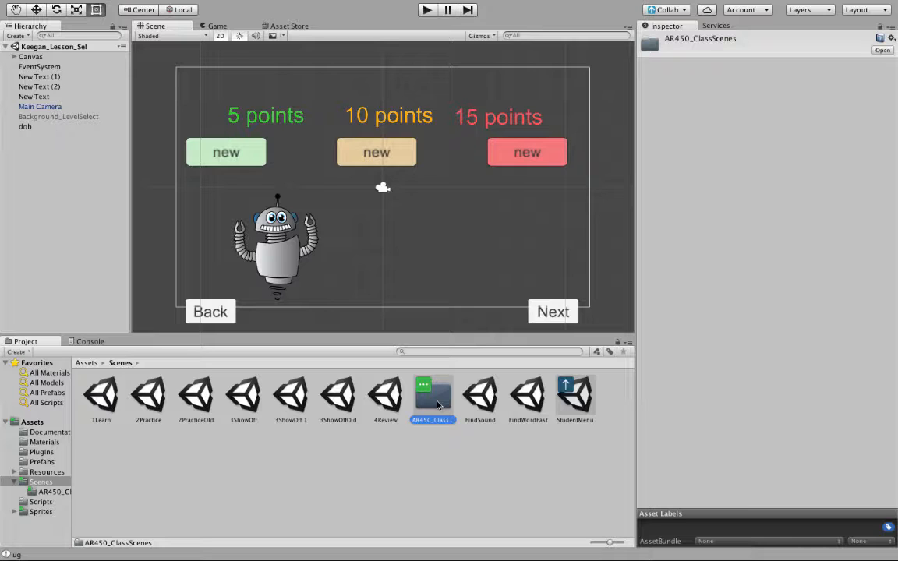
click(60, 424)
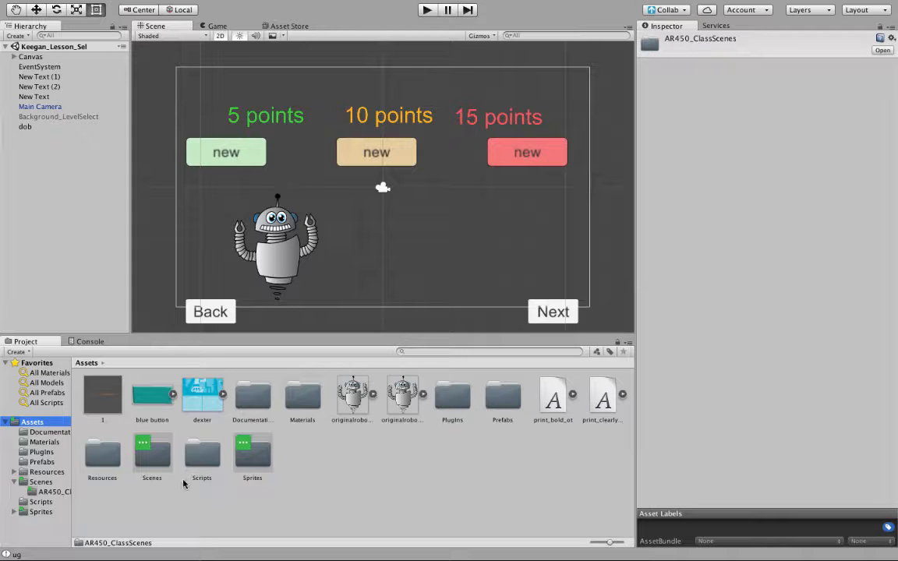
click(42, 483)
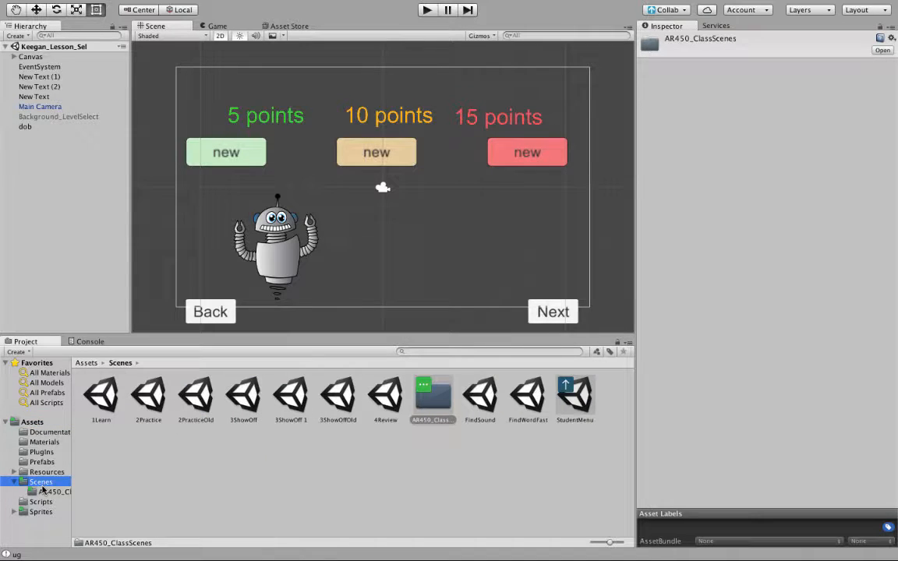
click(47, 491)
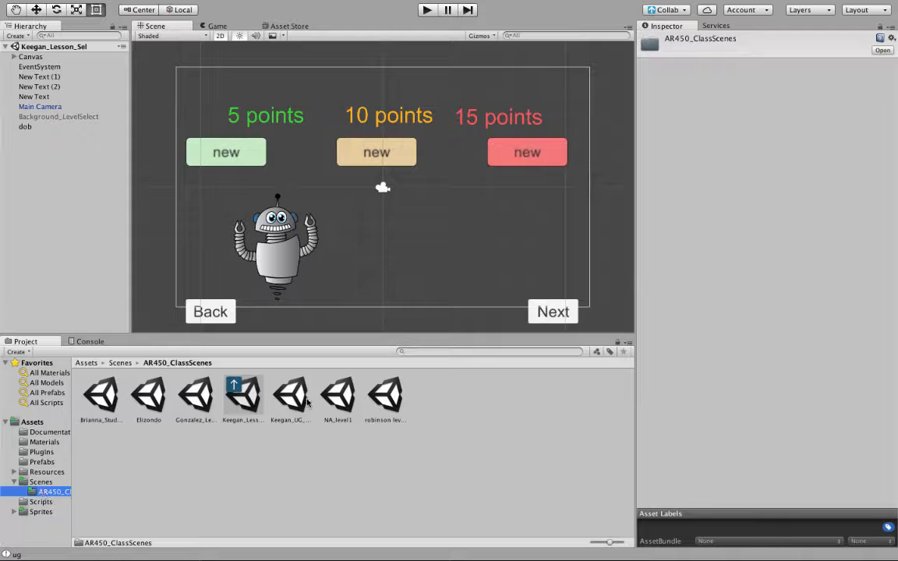
click(242, 396)
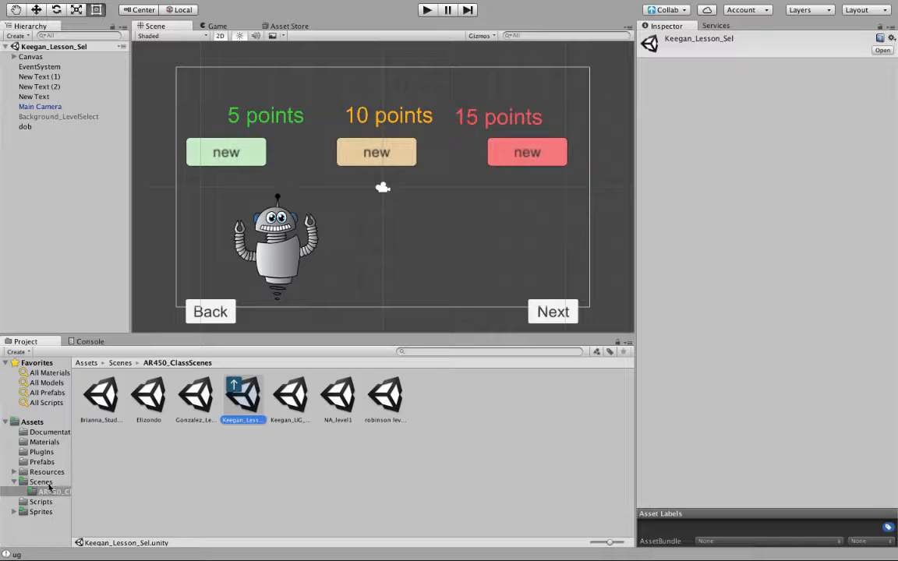
click(24, 353)
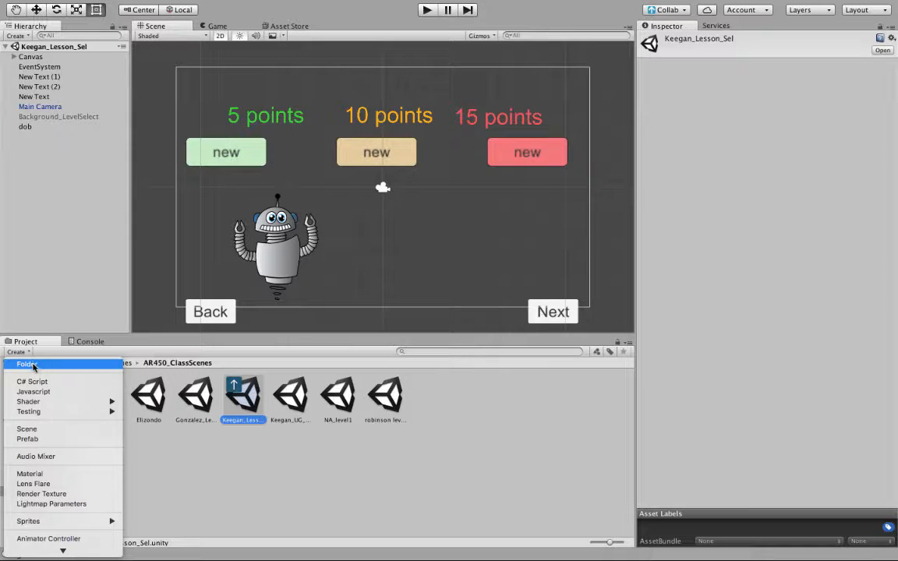
click(254, 493)
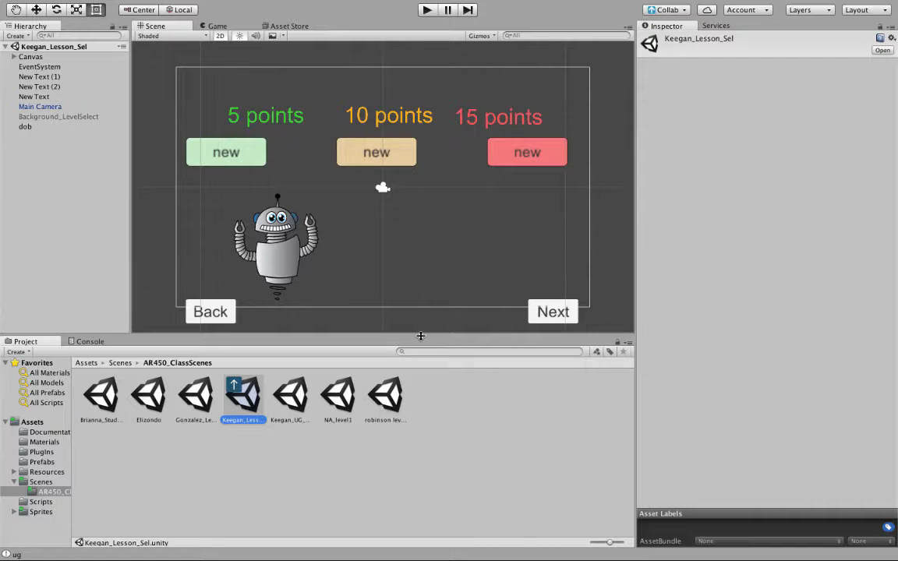
- Enlarge the Scene view in height and width, and remove the Services tab from beside the Inspector
drag(422, 335, 419, 371)
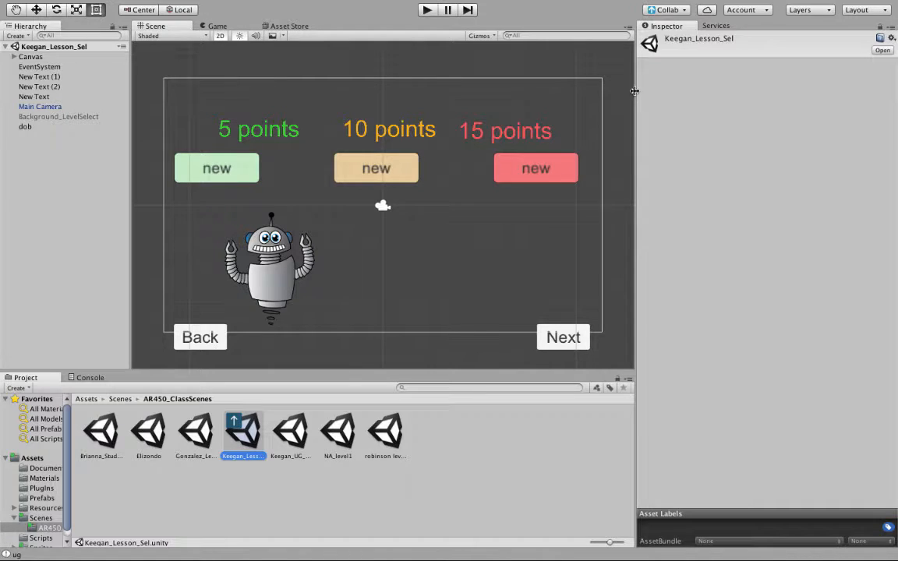
drag(638, 86, 670, 93)
click(745, 26)
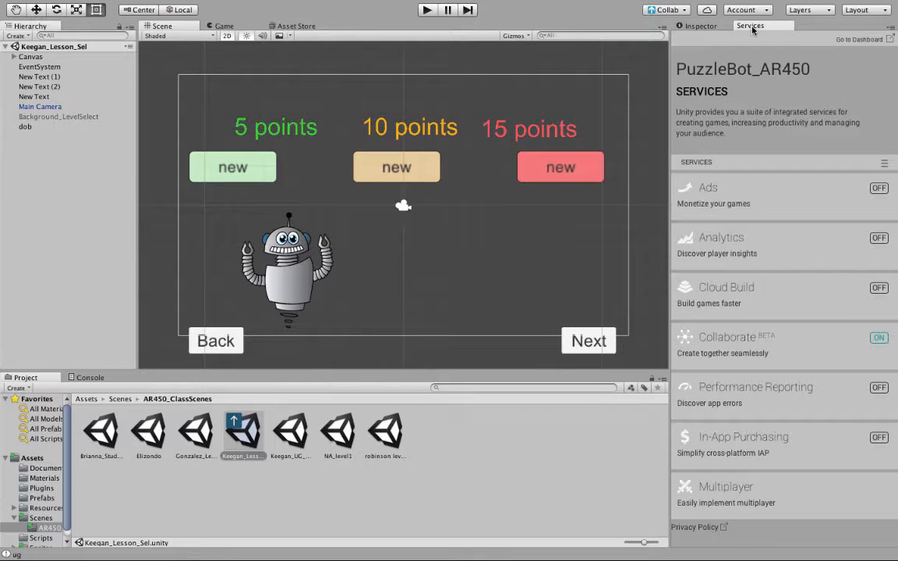
right_click(753, 29)
click(780, 63)
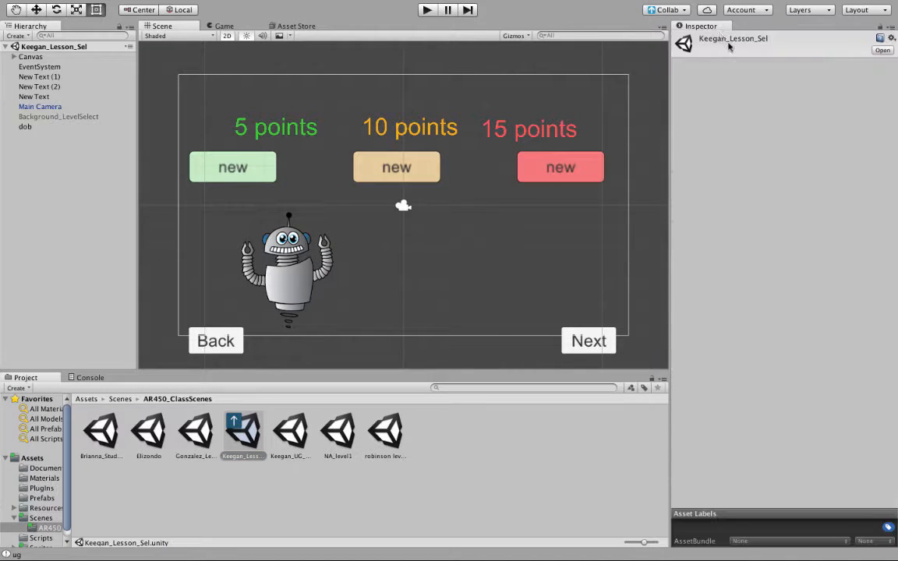
- Enlarge the Scene view further by narrowing the Inspector and Hierarchy and reducing the height of the Project area
drag(670, 87, 740, 92)
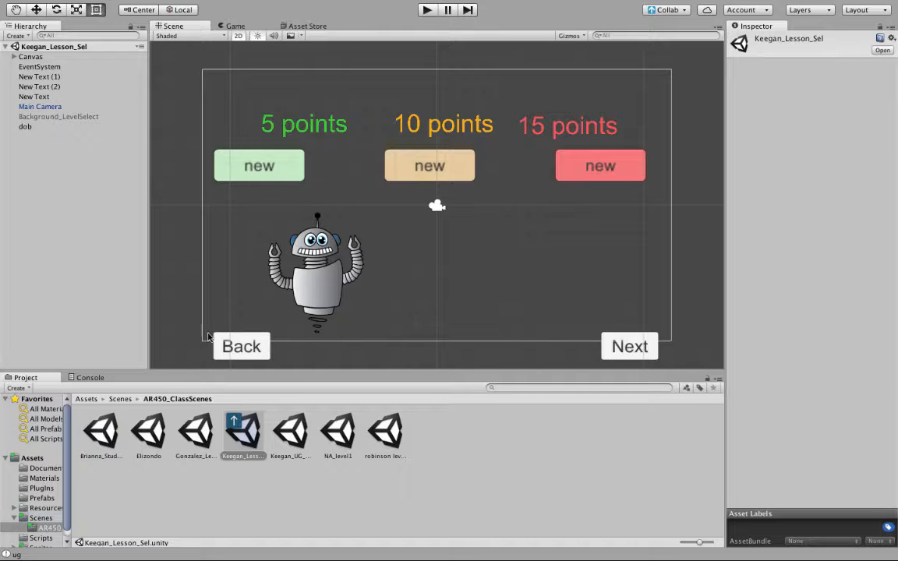
drag(224, 373, 227, 398)
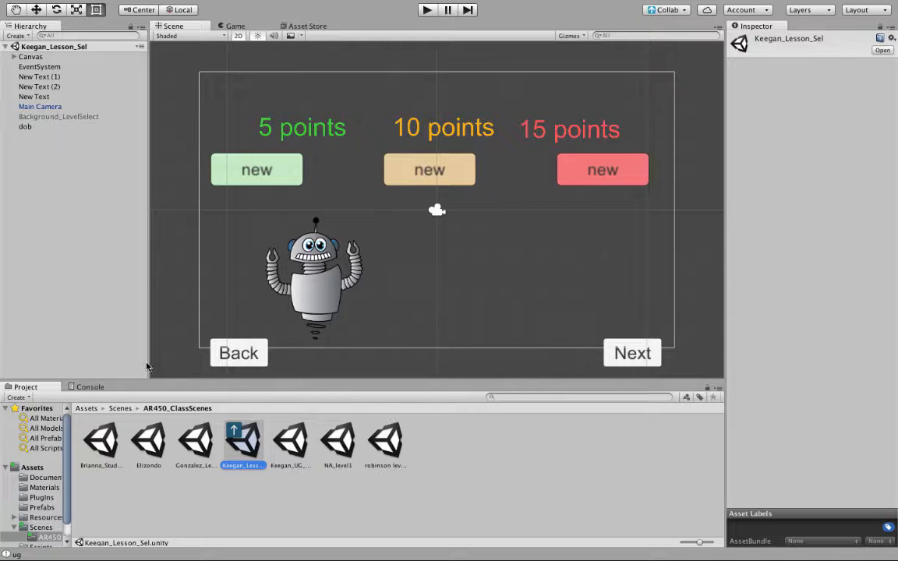
drag(149, 362, 109, 331)
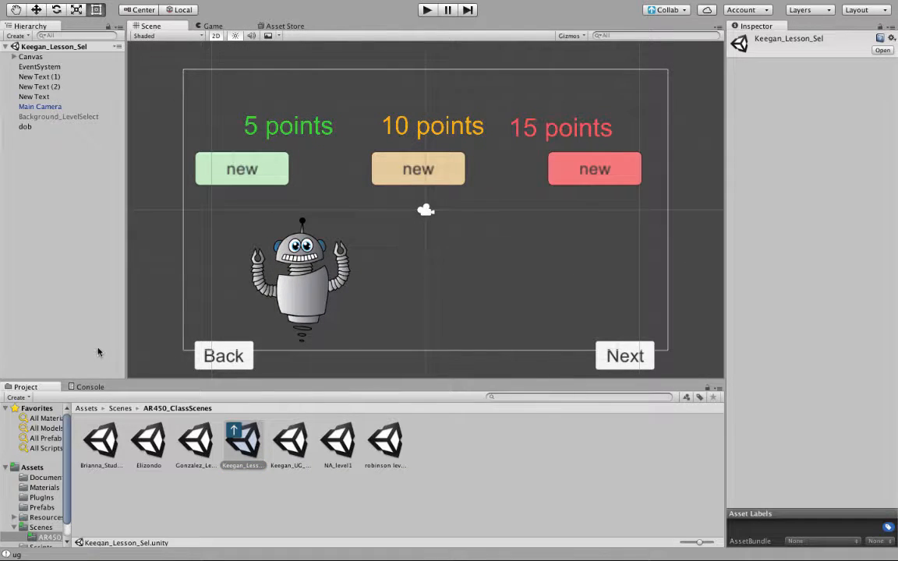
- Dock the Game view beside the Project area, below the Scene view, so both views show together
click(212, 27)
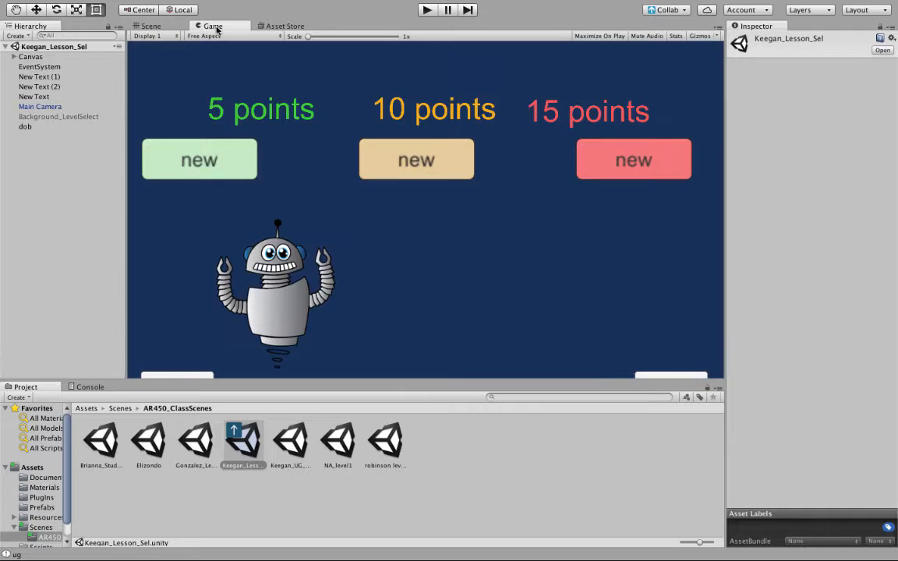
drag(215, 31, 554, 483)
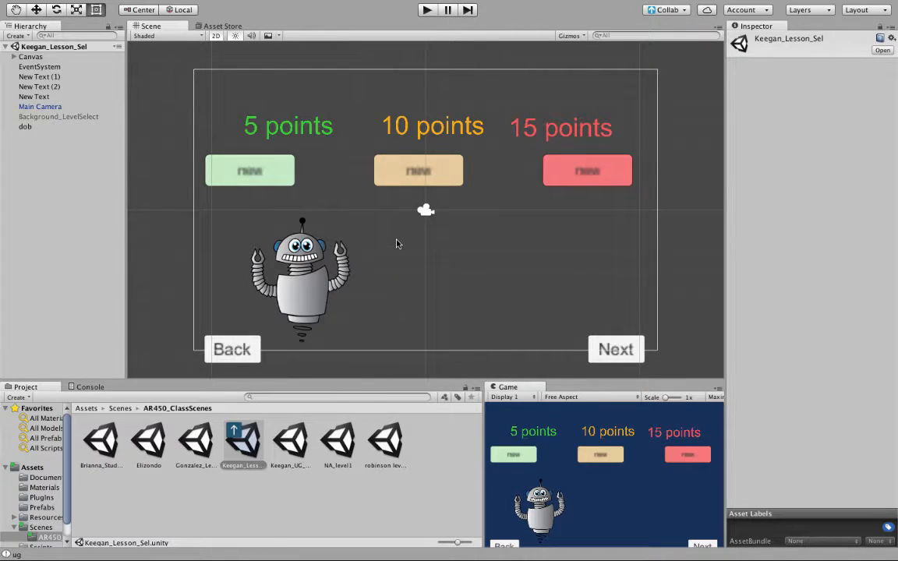
- Select the Canvas in the Scene view
scroll(396, 244, down, 2)
scroll(396, 244, up, 4)
scroll(396, 244, down, 3)
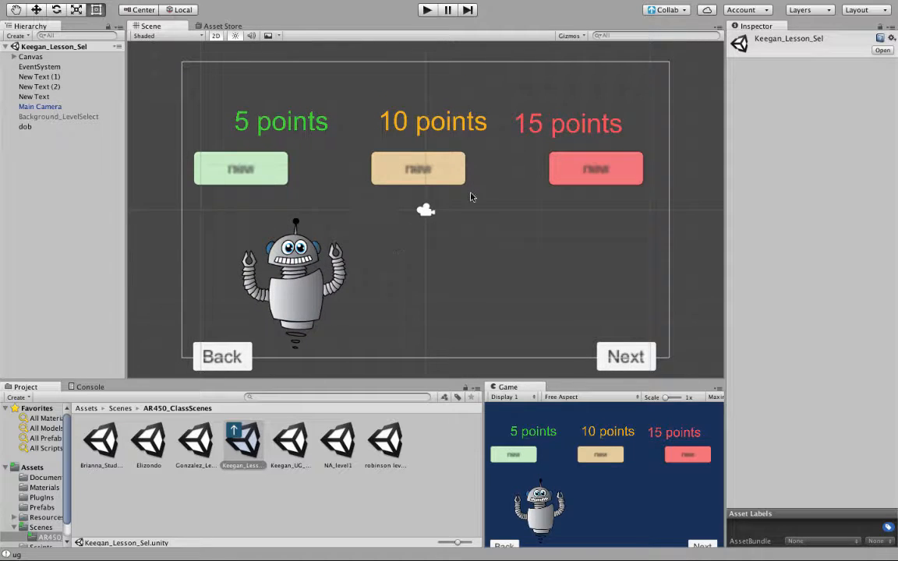
click(441, 172)
click(449, 247)
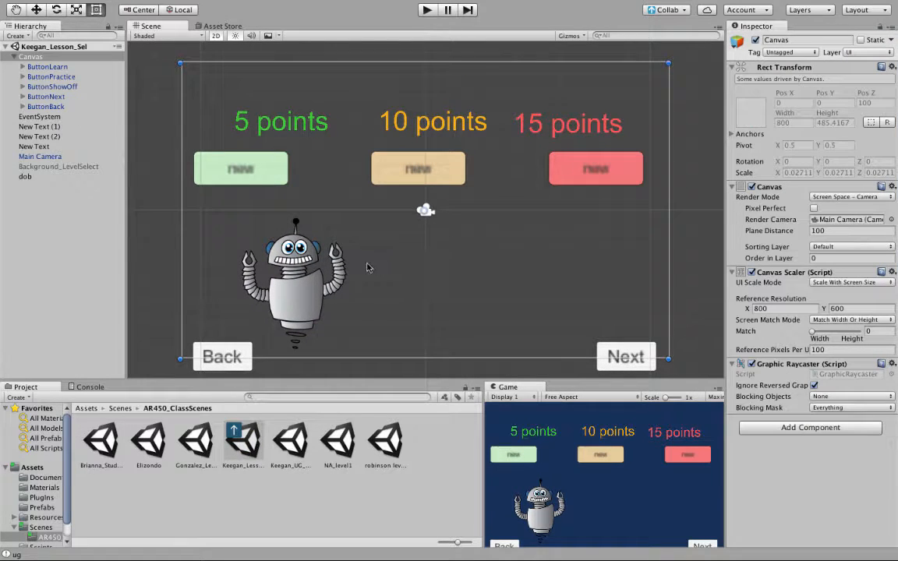
- Switch to the slide presentation's Section 1 outline
key(ctrl+Left)
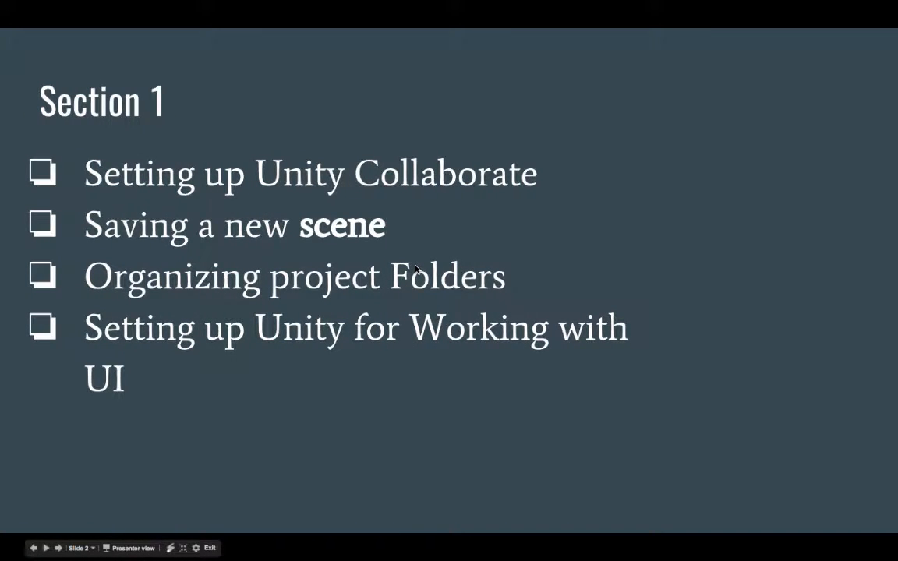
- Advance the presentation to the Section 2 outline, then switch to buttons_demo.png in Aseprite and reposition its window
key(Right)
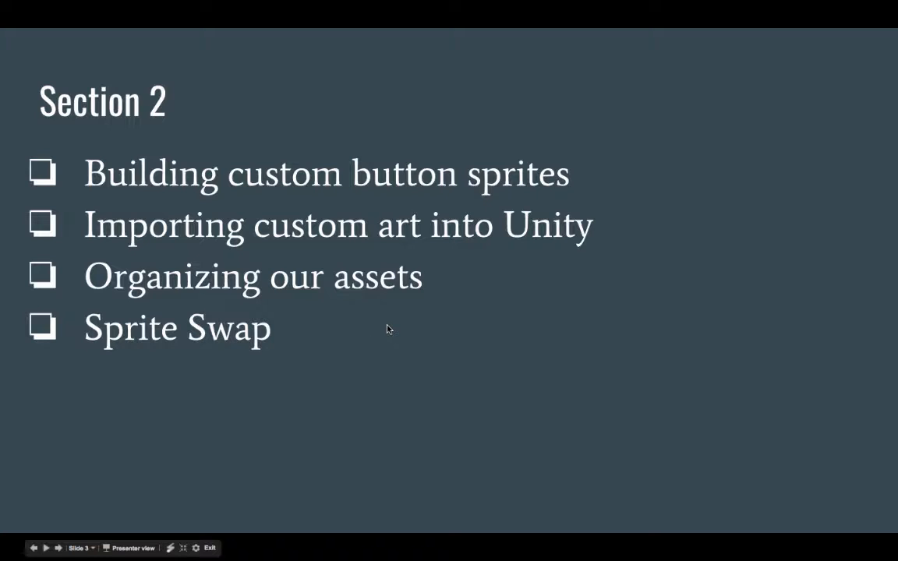
key(ctrl+Right)
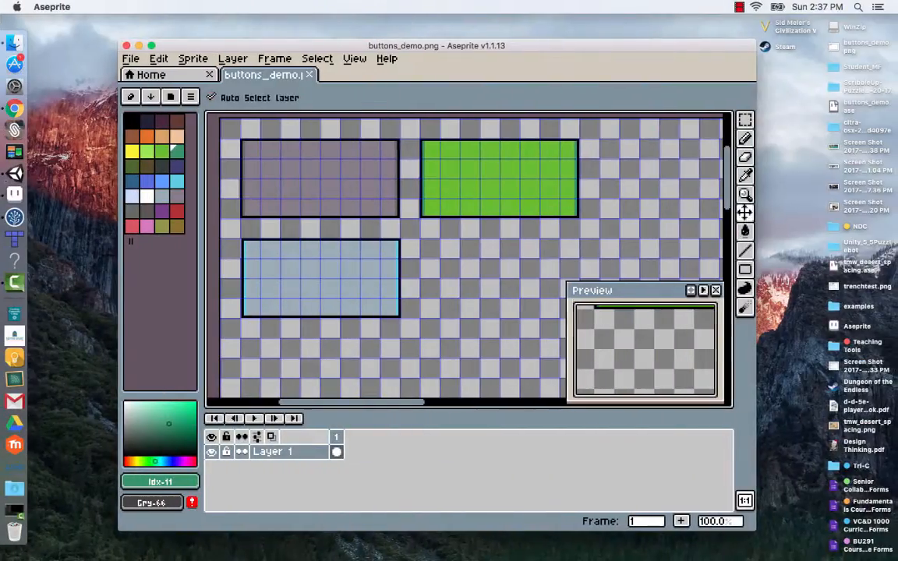
key(w)
drag(479, 37, 452, 23)
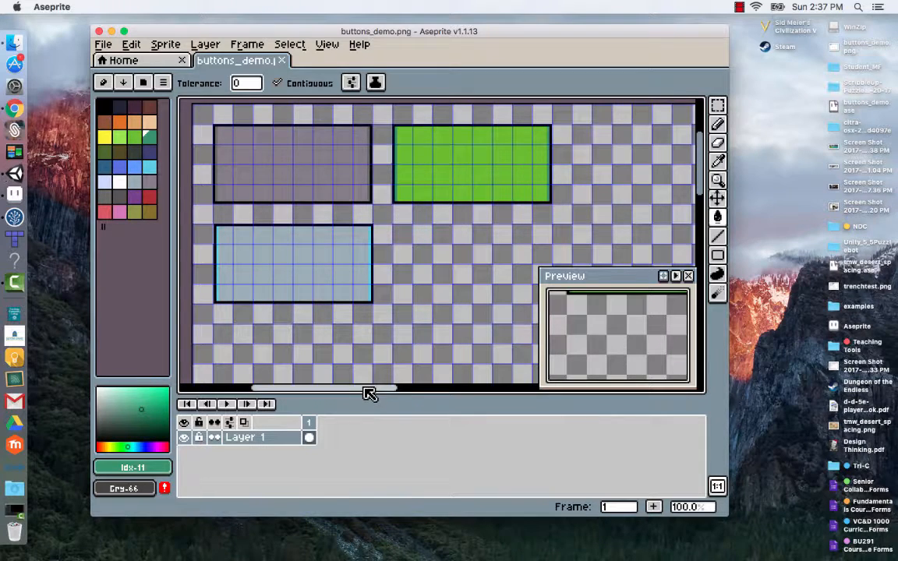
- Examine the three button sprites and how much of the buttons_demo.png canvas they occupy
drag(368, 388, 353, 388)
scroll(399, 246, up, 2)
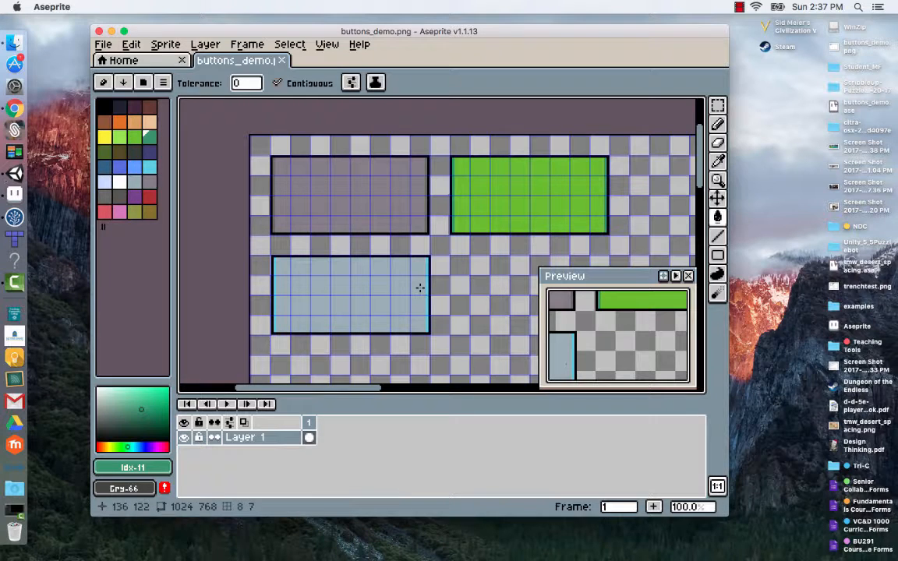
drag(386, 390, 394, 398)
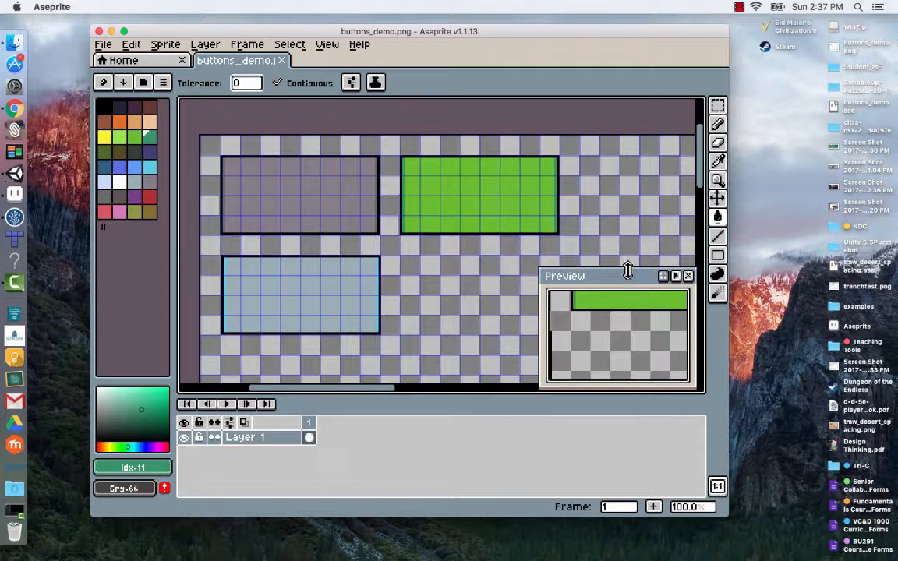
scroll(427, 274, right, 2)
scroll(427, 274, down, 1)
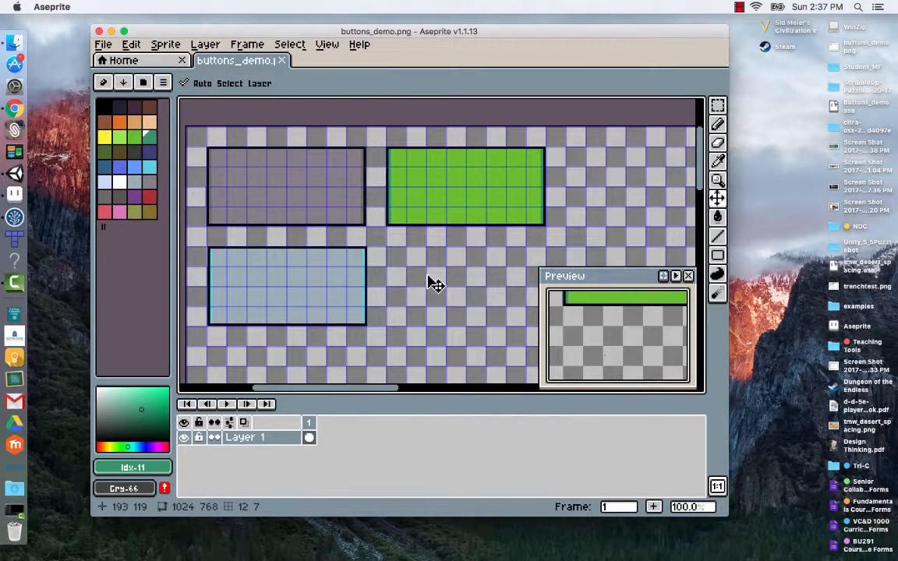
ctrl+scroll(427, 274, down, 1)
scroll(427, 274, down, 1)
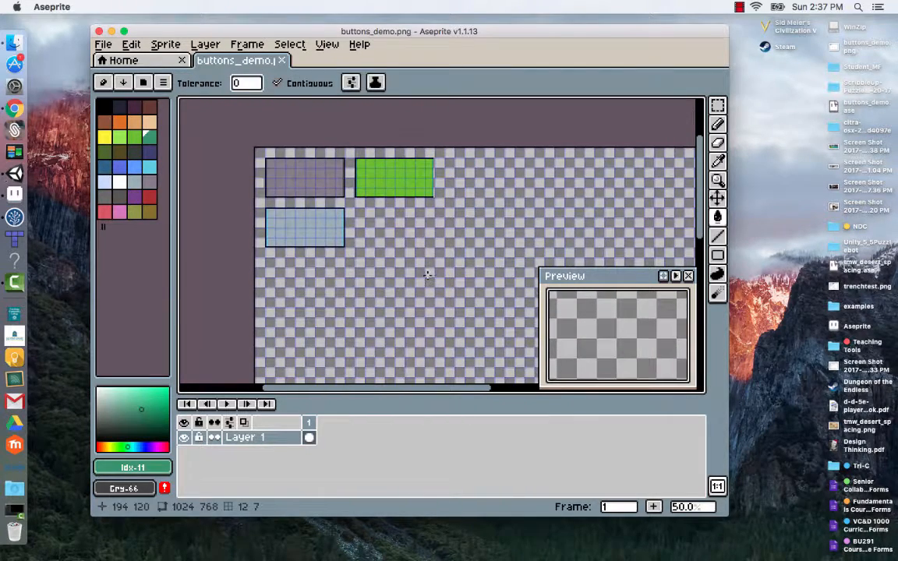
ctrl+scroll(427, 274, down, 1)
scroll(427, 274, down, 3)
scroll(427, 275, right, 2)
scroll(427, 275, right, 3)
scroll(427, 274, down, 1)
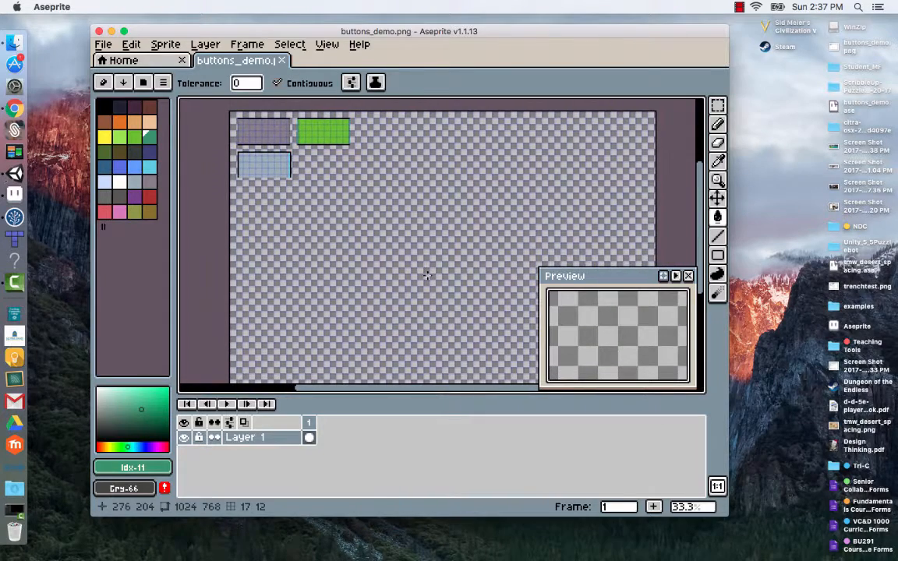
scroll(397, 254, down, 2)
scroll(397, 254, right, 1)
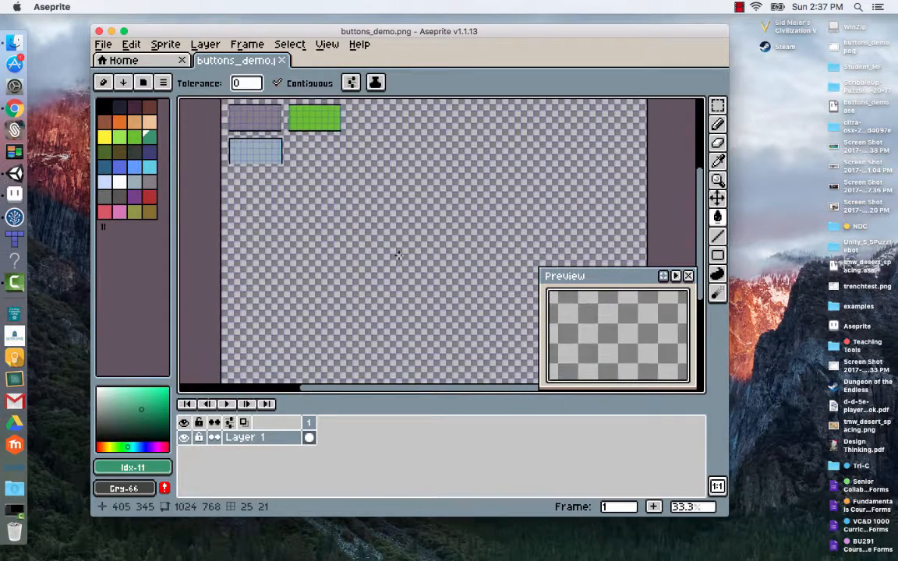
scroll(397, 254, up, 3)
scroll(398, 254, left, 5)
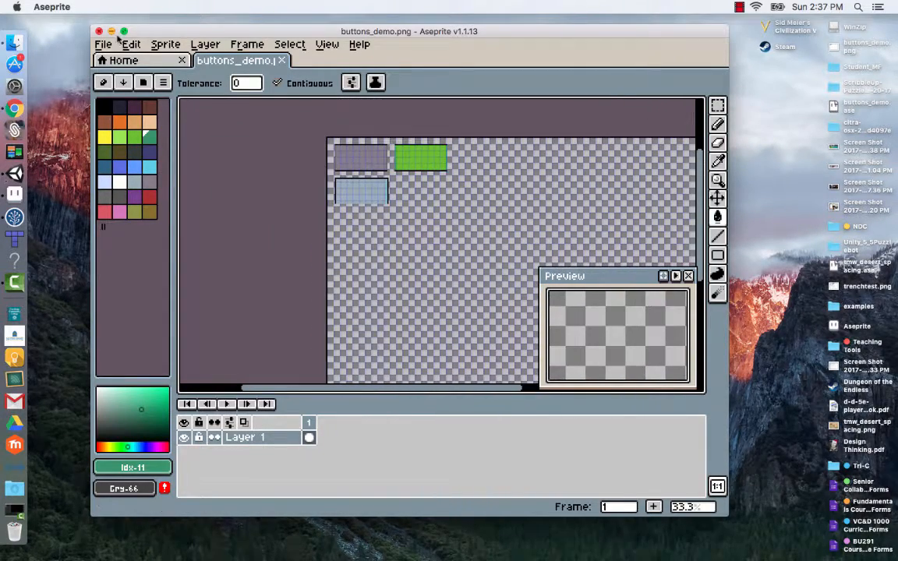
- Check the canvas width and height in the New Sprite settings without creating a sprite
click(104, 44)
click(117, 61)
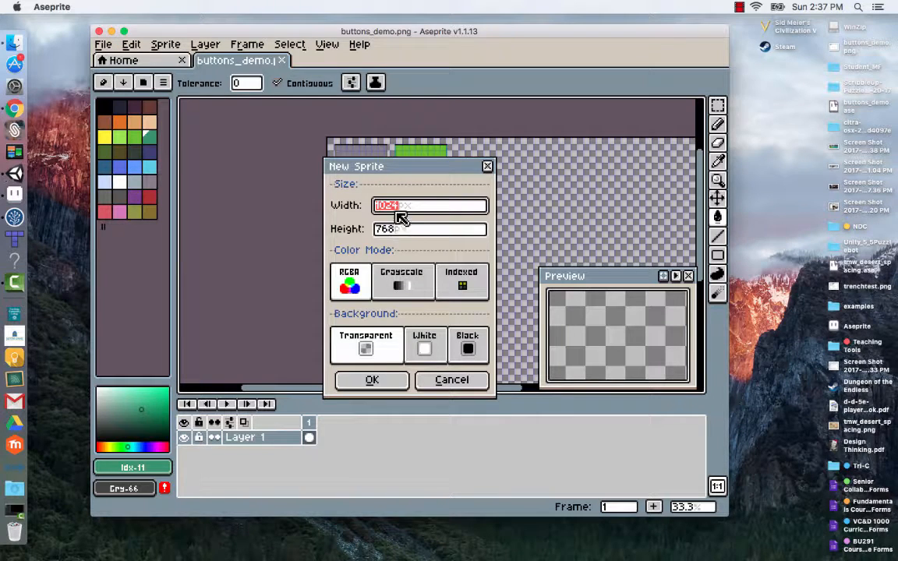
click(487, 166)
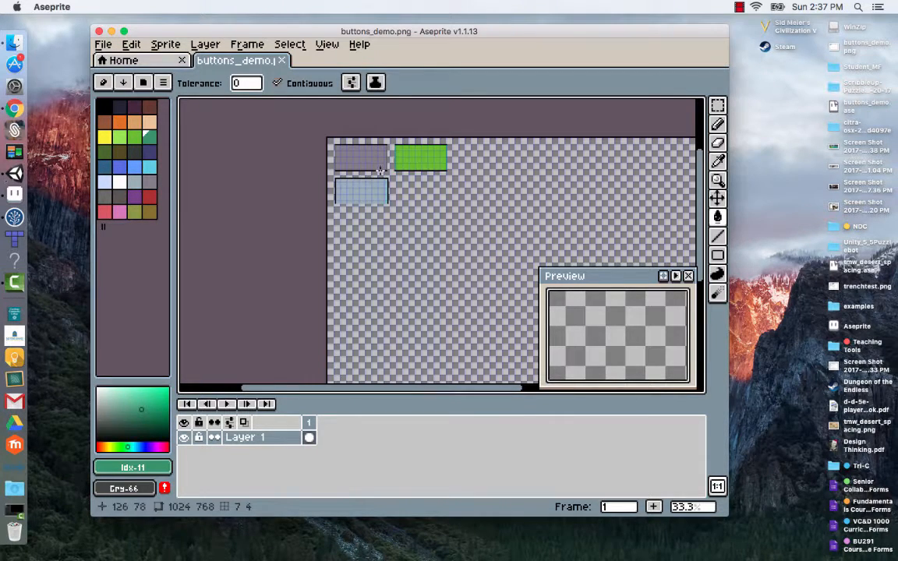
- Check the grid's width and height in the Grid Settings, leaving the values as they are
scroll(382, 170, down, 2)
scroll(382, 170, up, 1)
ctrl+scroll(382, 171, up, 2)
key(g)
ctrl+scroll(381, 170, up, 1)
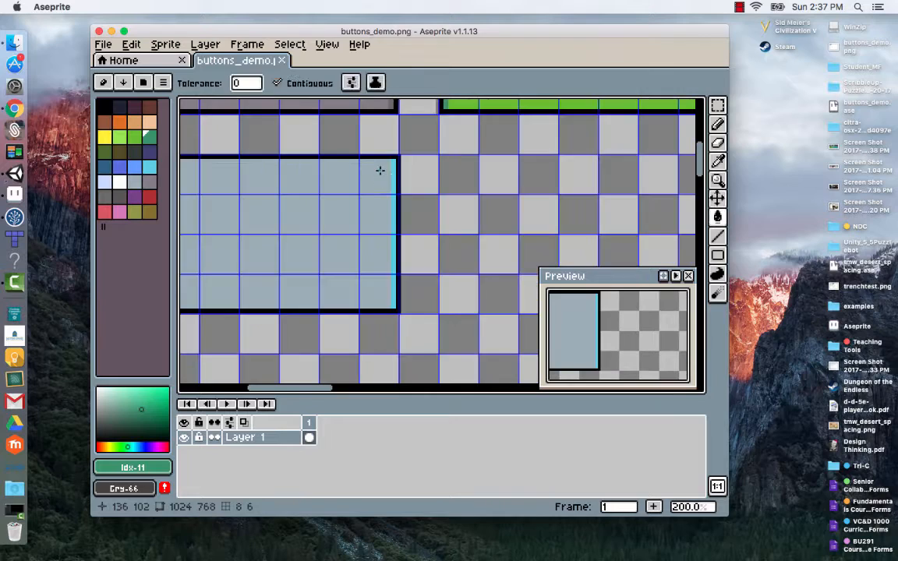
scroll(380, 170, up, 3)
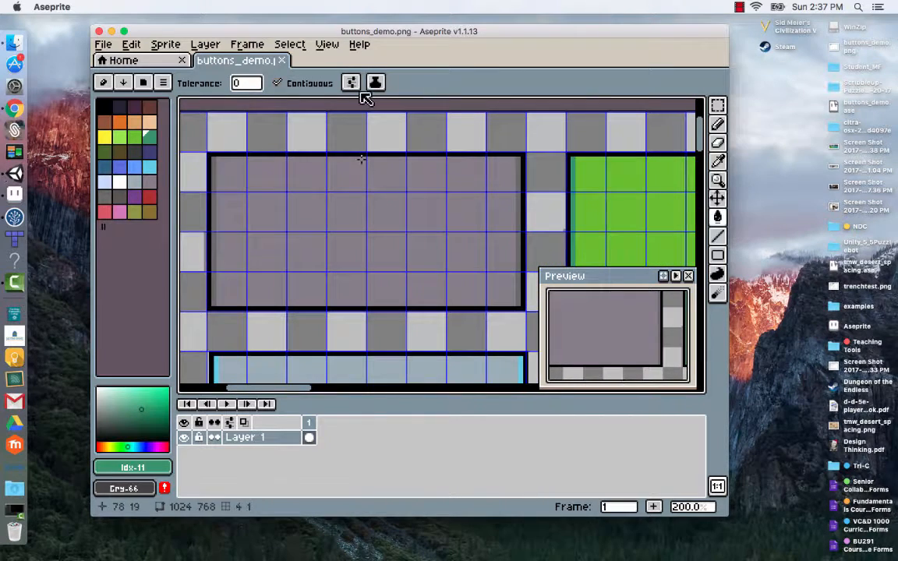
click(327, 45)
mouse_move(353, 114)
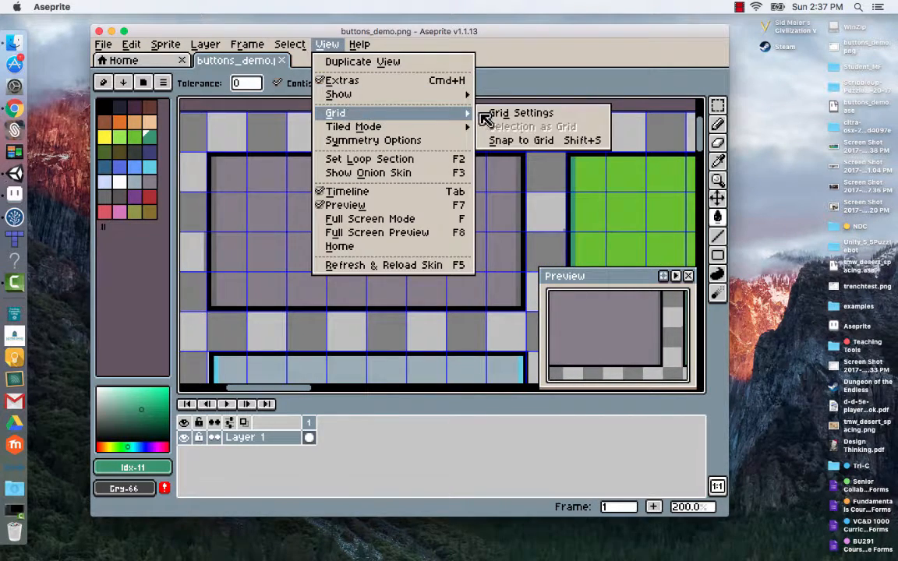
click(487, 114)
drag(407, 243, 397, 216)
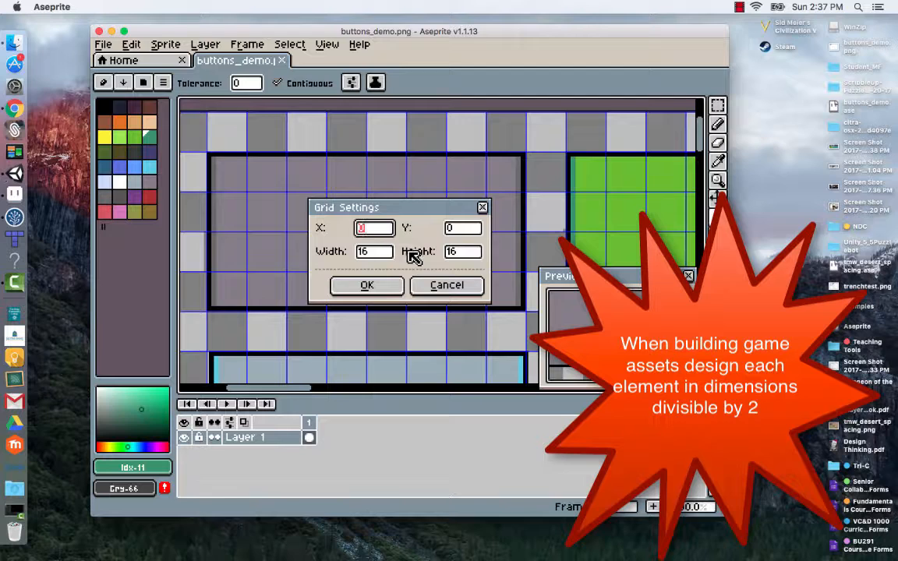
click(398, 293)
- Examine how the purple, green and blue button sprites line up with the grid squares
scroll(303, 232, left, 2)
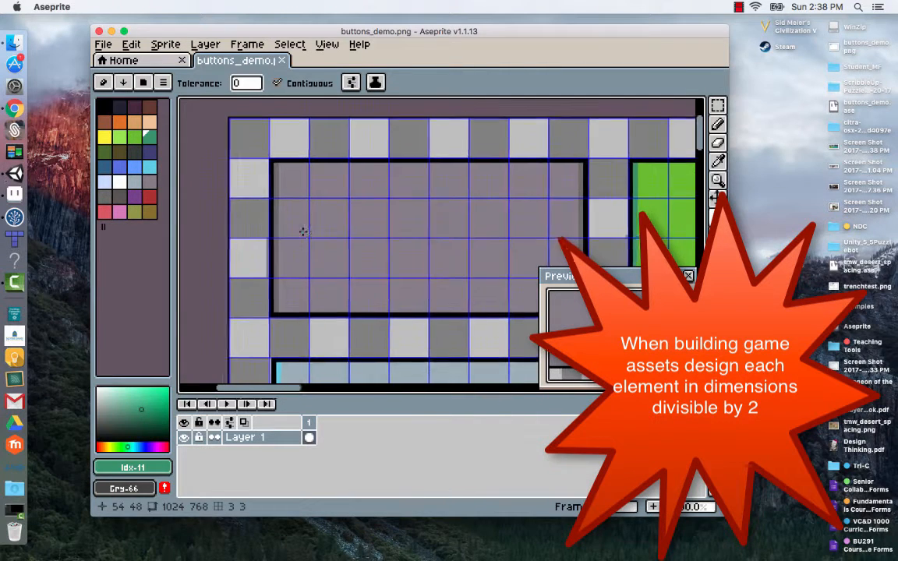
scroll(303, 231, right, 2)
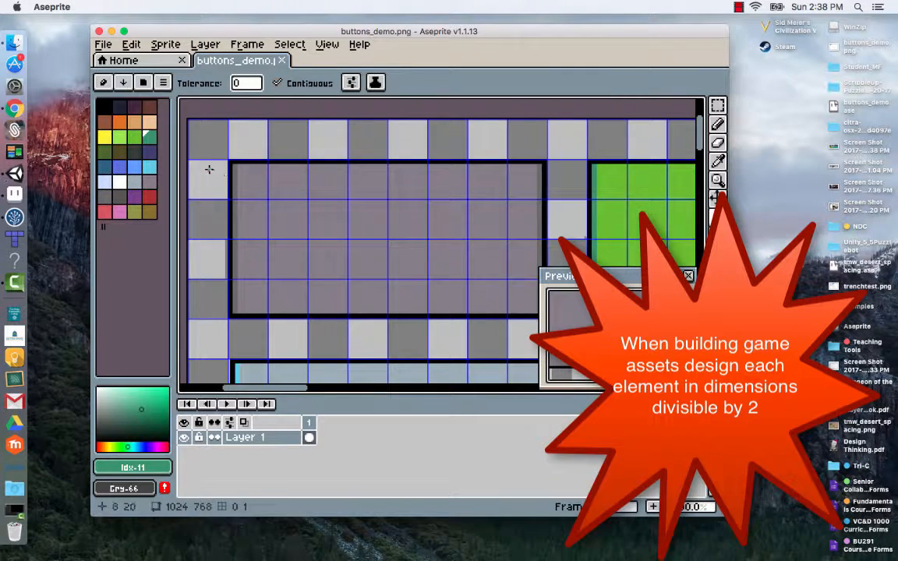
scroll(361, 316, right, 1)
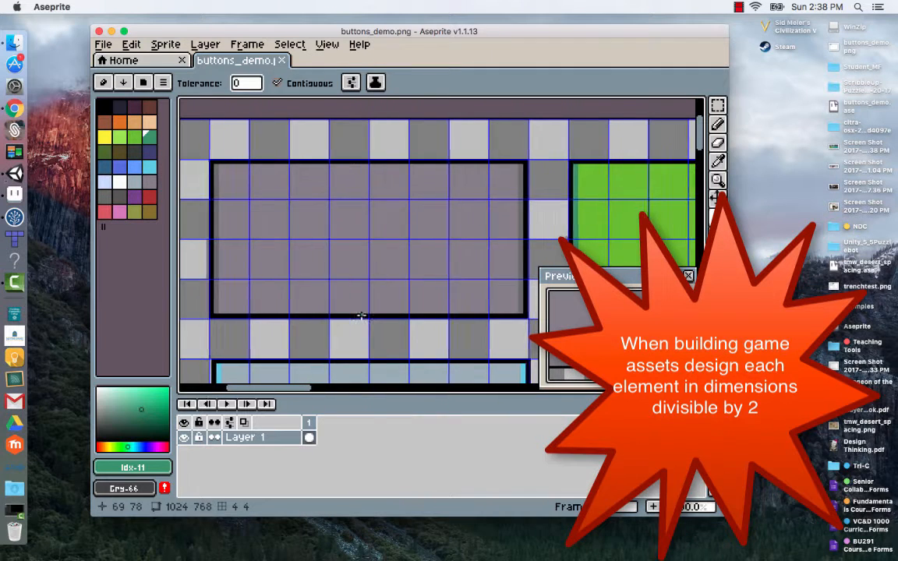
scroll(361, 316, right, 1)
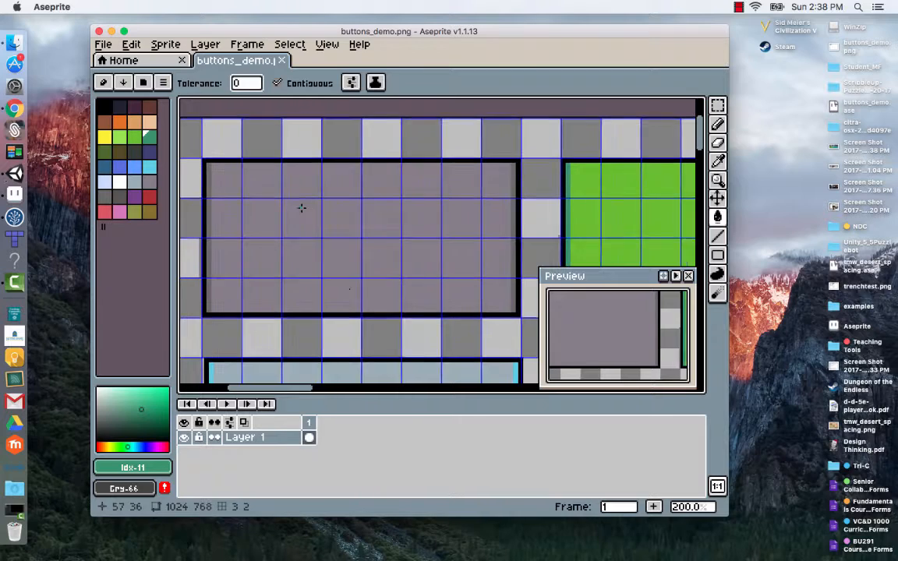
key(v)
scroll(310, 217, down, 1)
key(w)
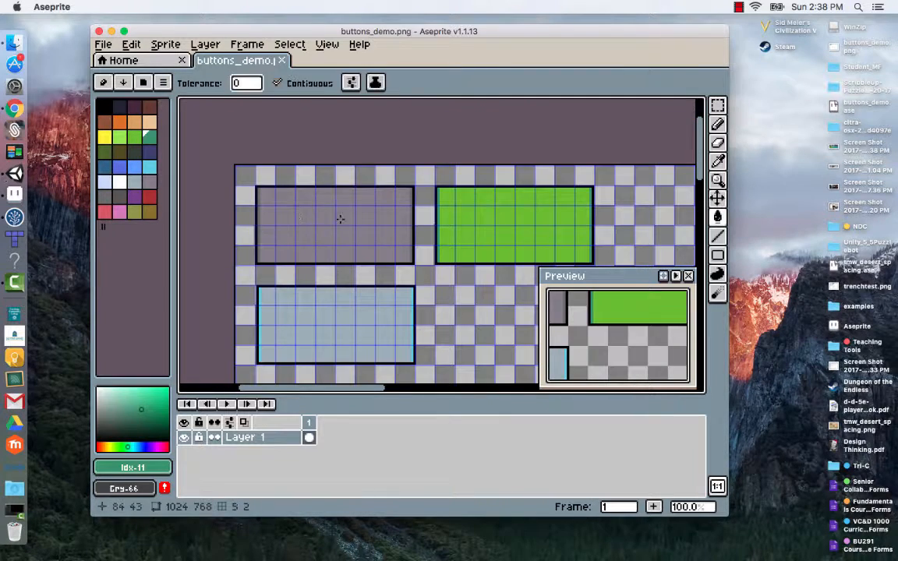
scroll(447, 281, down, 2)
scroll(446, 281, up, 2)
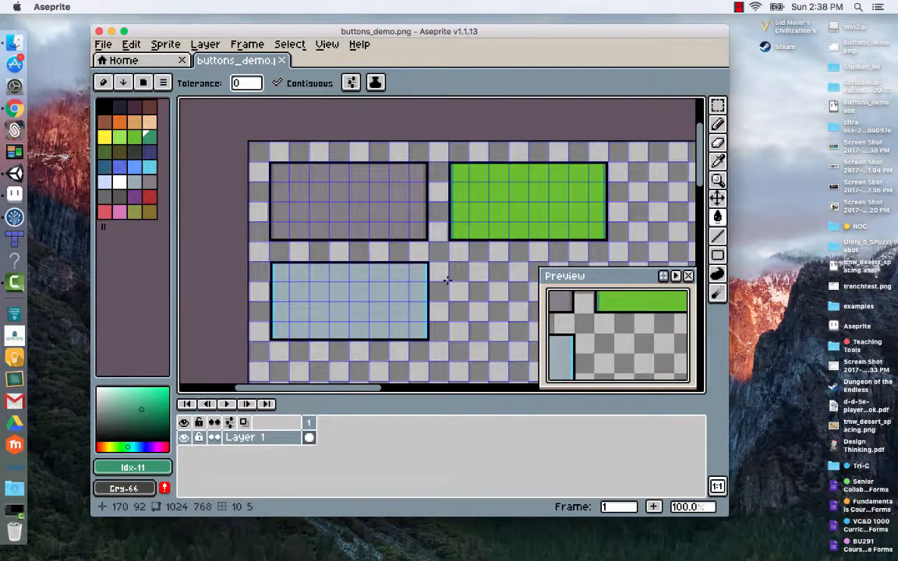
scroll(447, 277, down, 2)
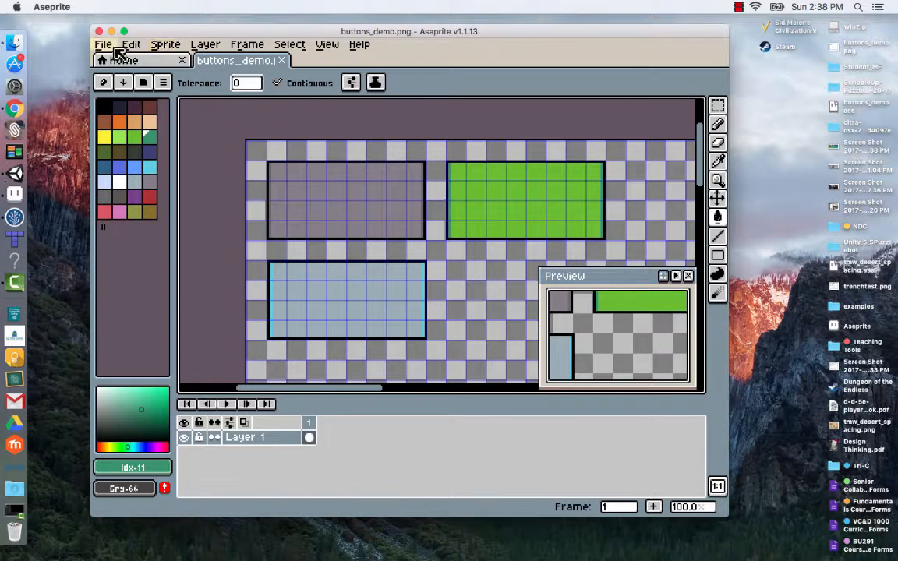
- Examine the full sprite sheet, from the button sprites down to the canvas's lower edge
scroll(518, 273, right, 3)
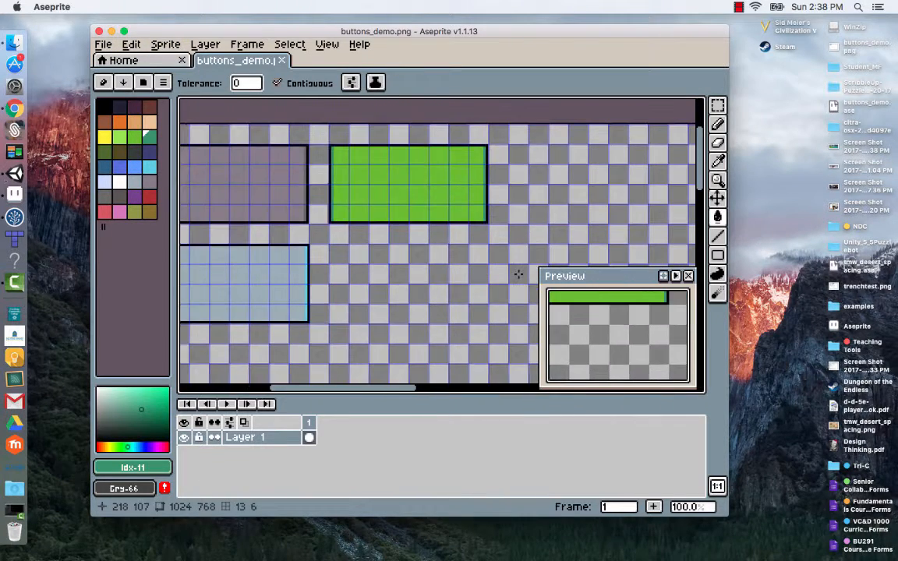
scroll(518, 274, left, 2)
ctrl+scroll(525, 280, down, 1)
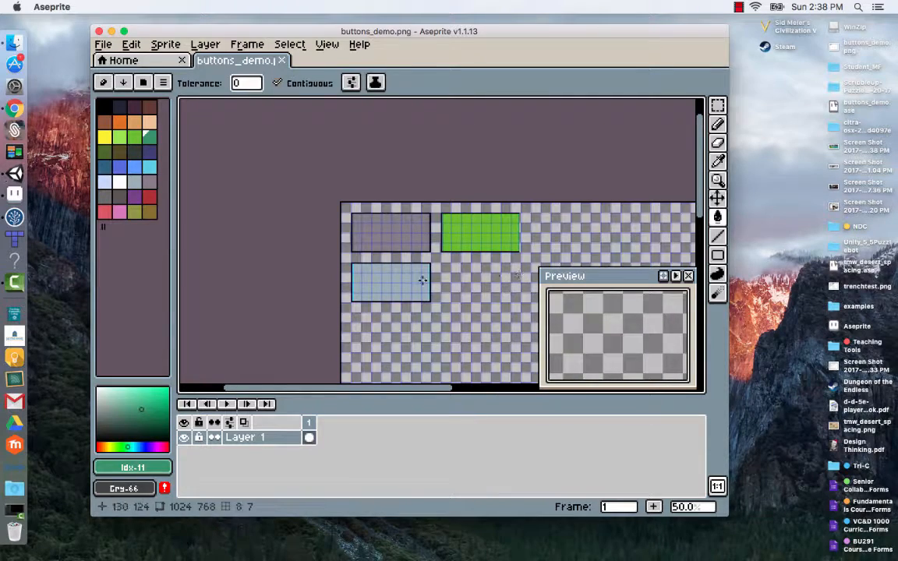
scroll(422, 279, down, 3)
scroll(422, 279, right, 3)
scroll(414, 287, up, 2)
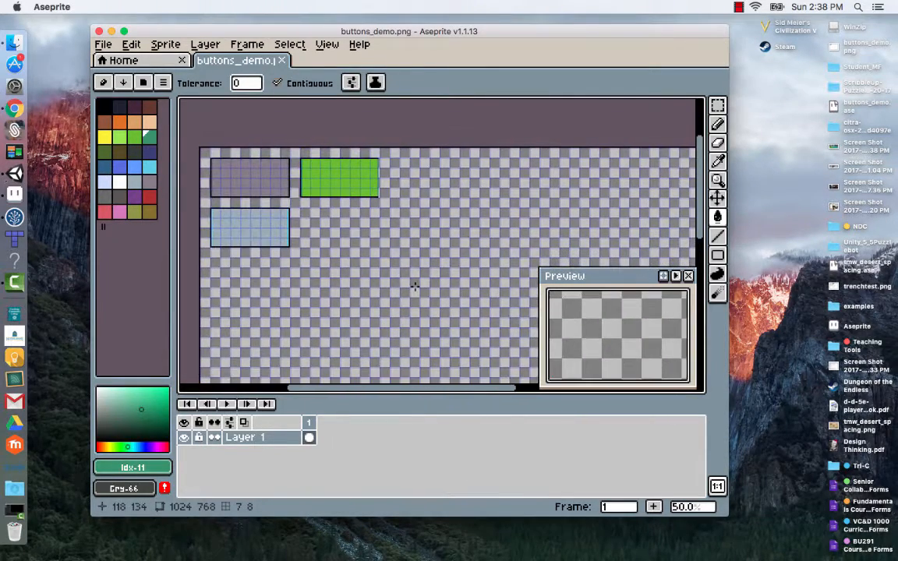
ctrl+scroll(414, 287, down, 1)
scroll(414, 286, right, 2)
scroll(414, 286, down, 3)
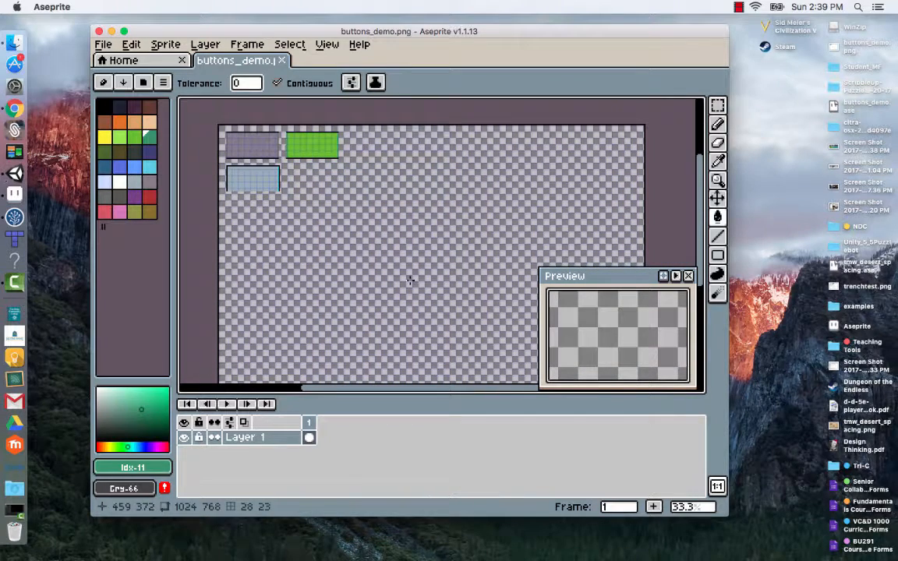
scroll(409, 279, down, 3)
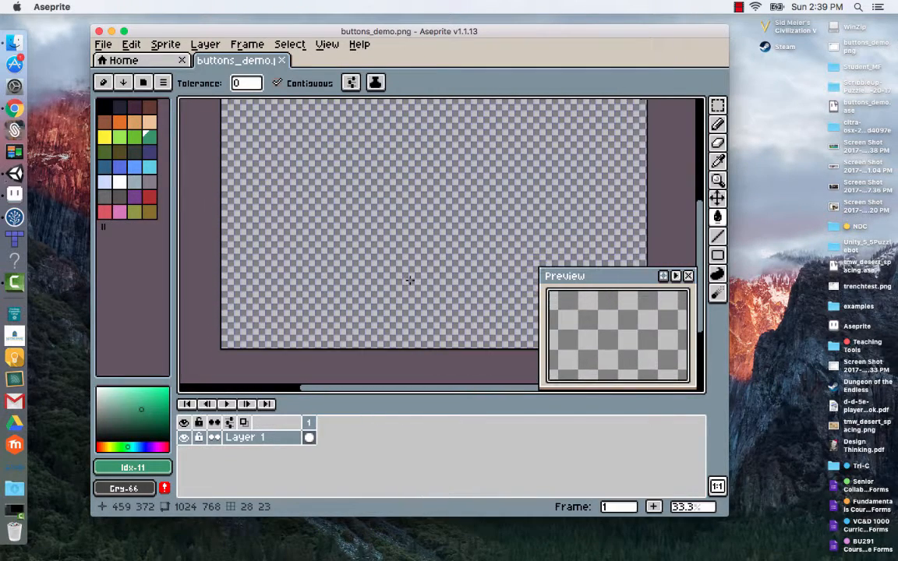
scroll(366, 234, up, 3)
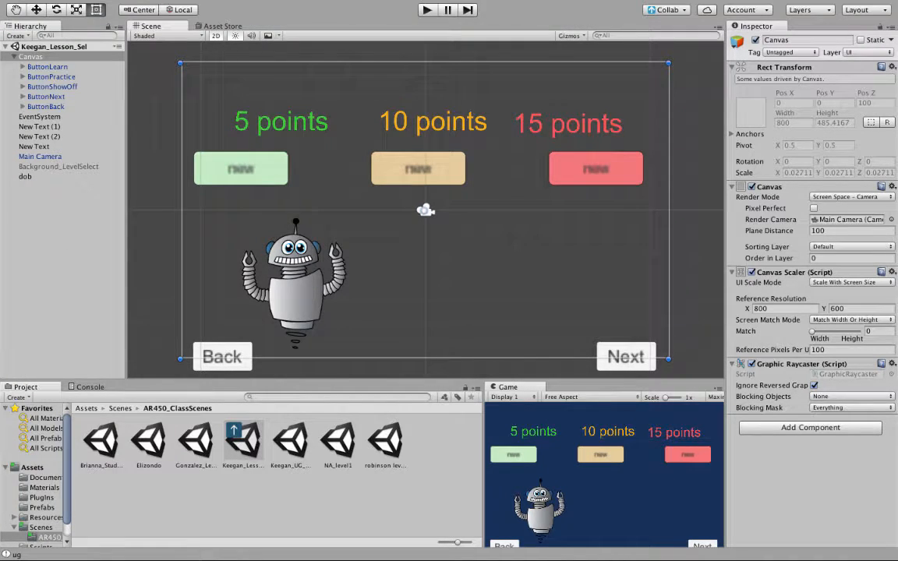
- Switch to the Unity project and show the contents of its main Assets folder
key(ctrl+Up)
click(433, 64)
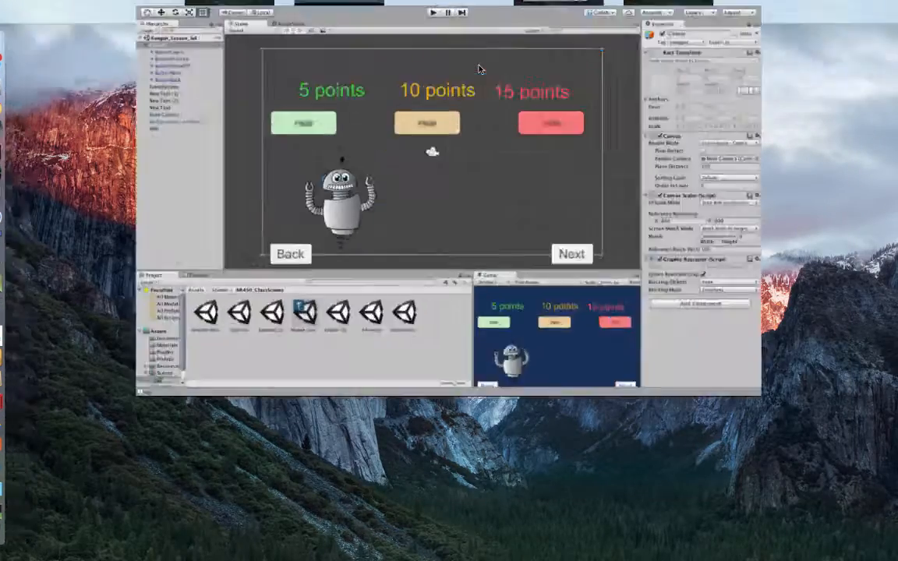
click(129, 7)
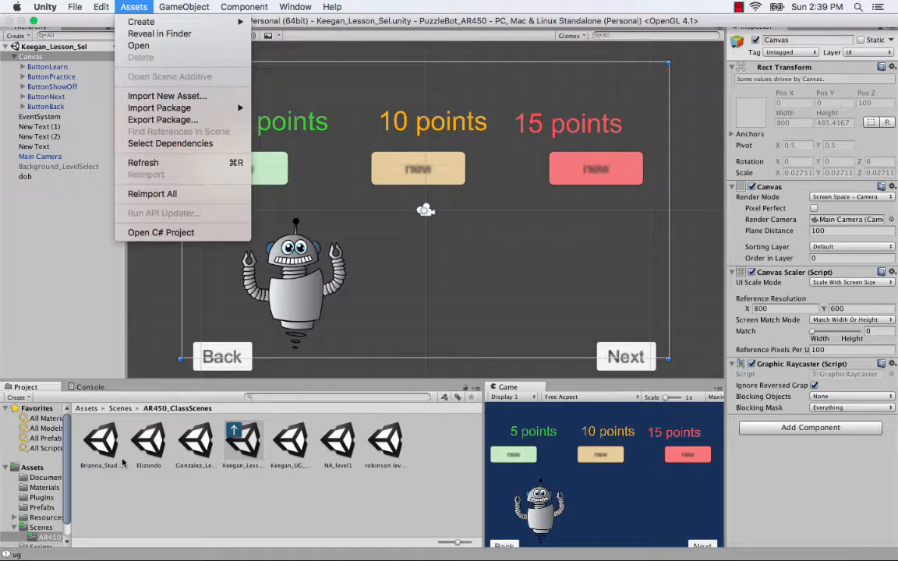
click(131, 481)
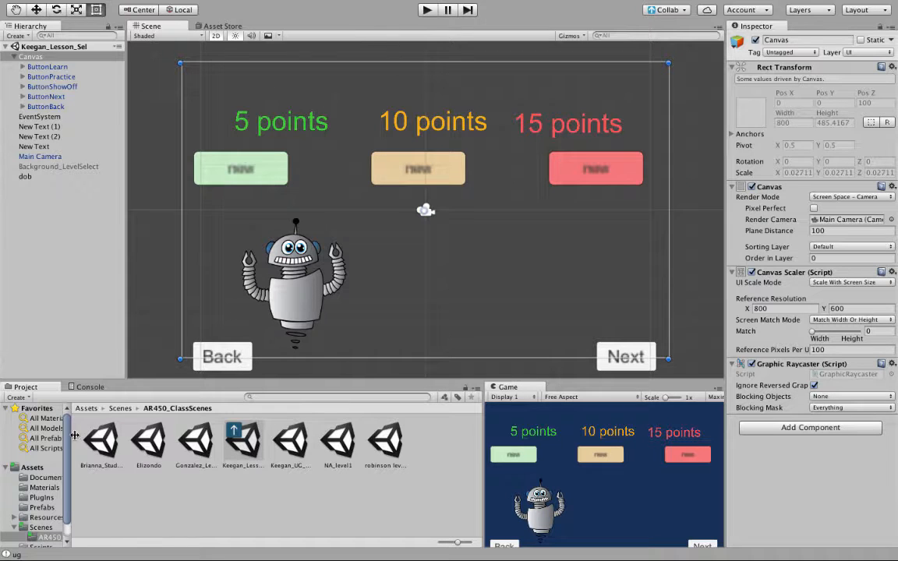
click(39, 468)
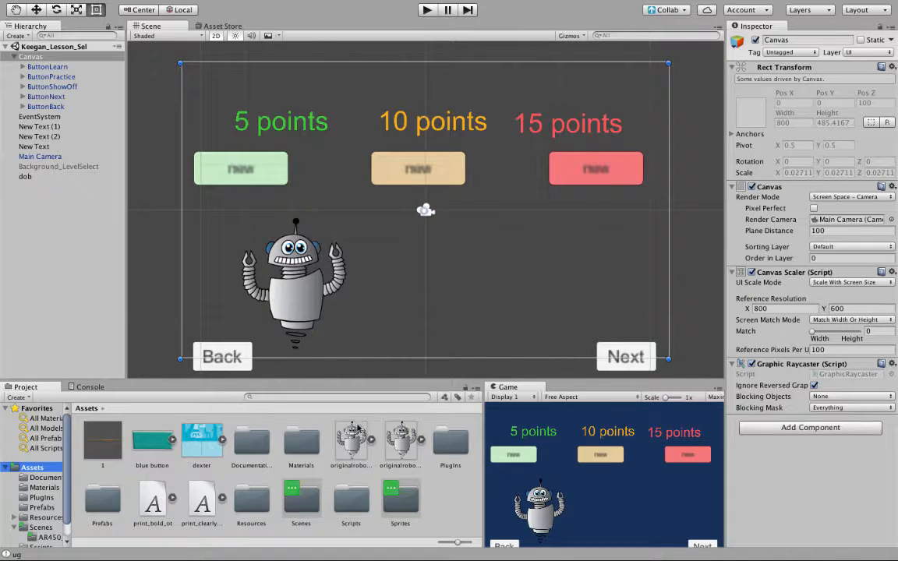
- Move the blue button, dexter and both originalrobot images from Assets into the Sprites folder and show that folder
click(351, 442)
super+click(152, 442)
super+click(202, 442)
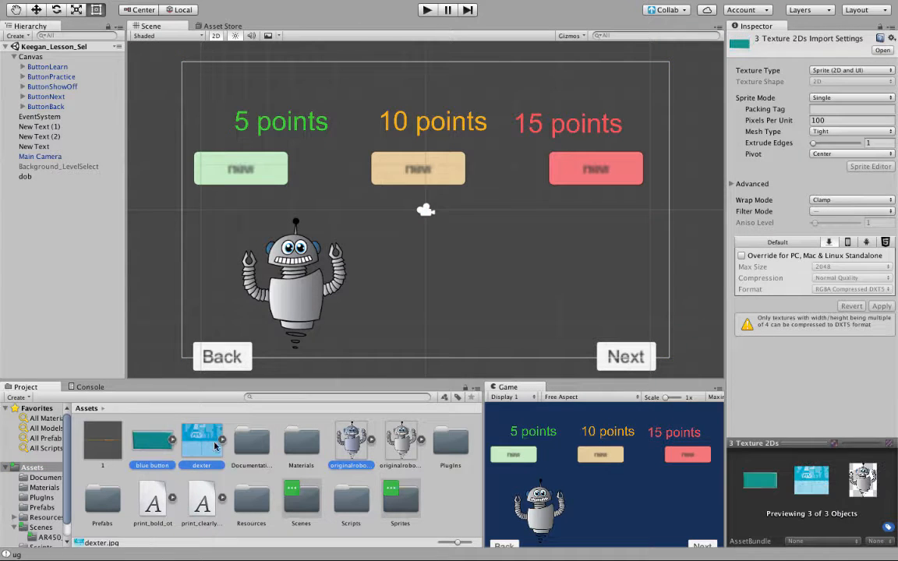
super+click(395, 444)
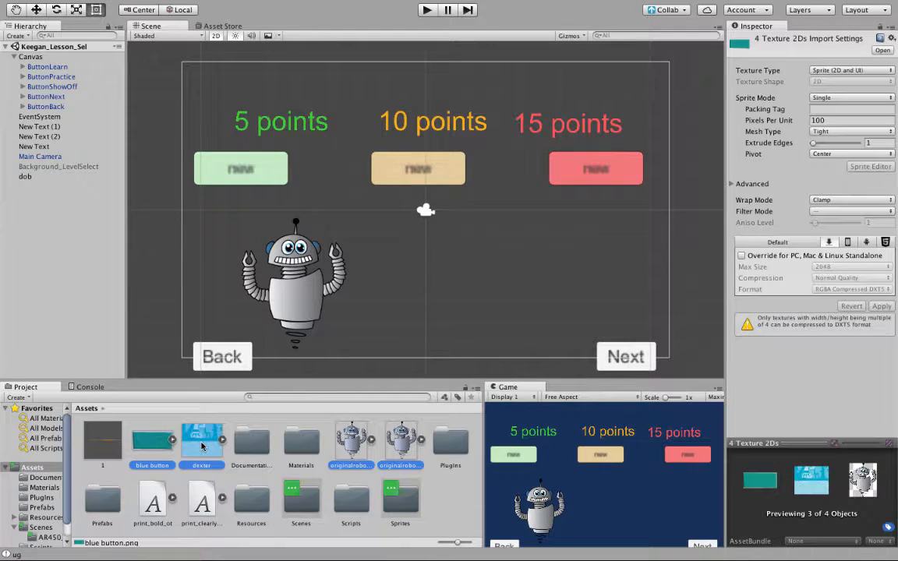
drag(202, 446, 45, 541)
click(40, 540)
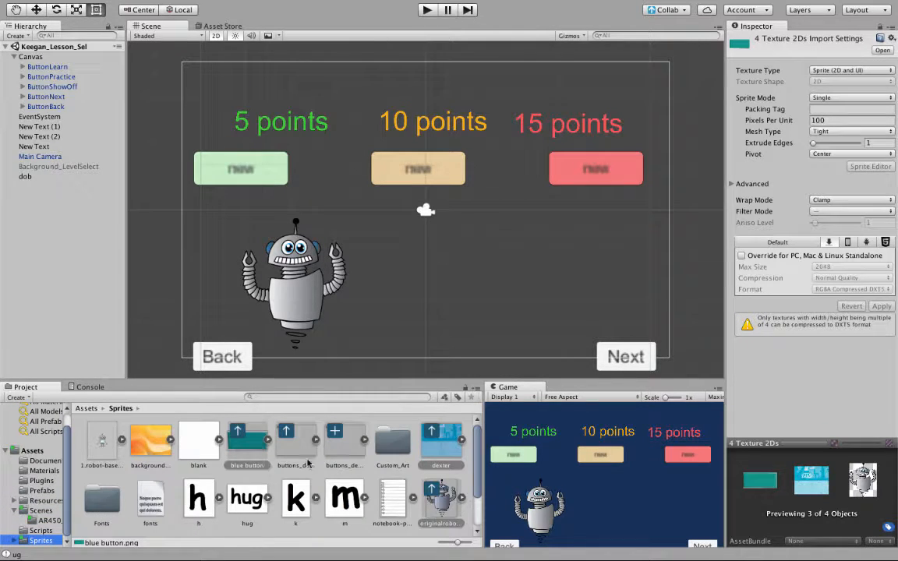
- Move the blue button, dexter and both originalrobot images from Sprites into the Custom_Art folder
scroll(372, 467, down, 2)
scroll(372, 467, up, 2)
scroll(372, 467, down, 2)
scroll(373, 467, up, 1)
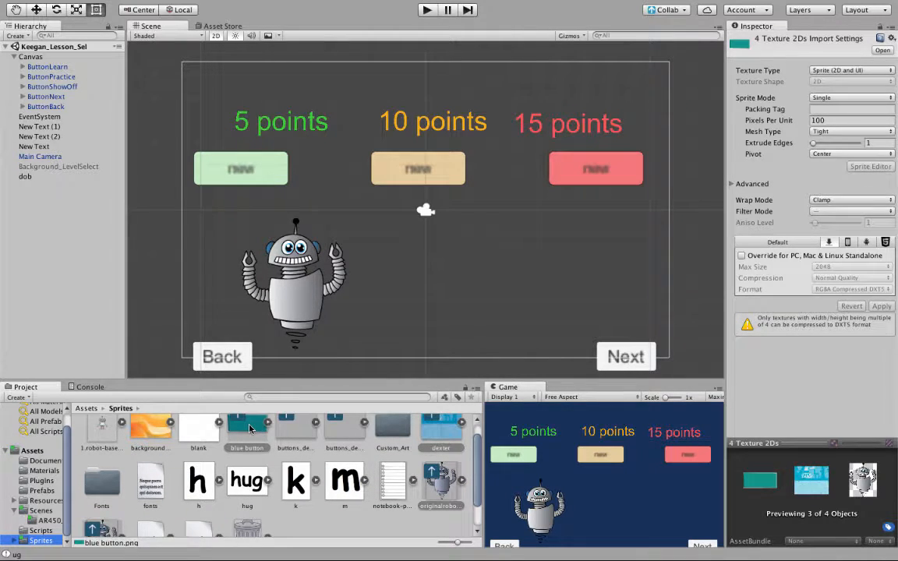
drag(250, 428, 395, 457)
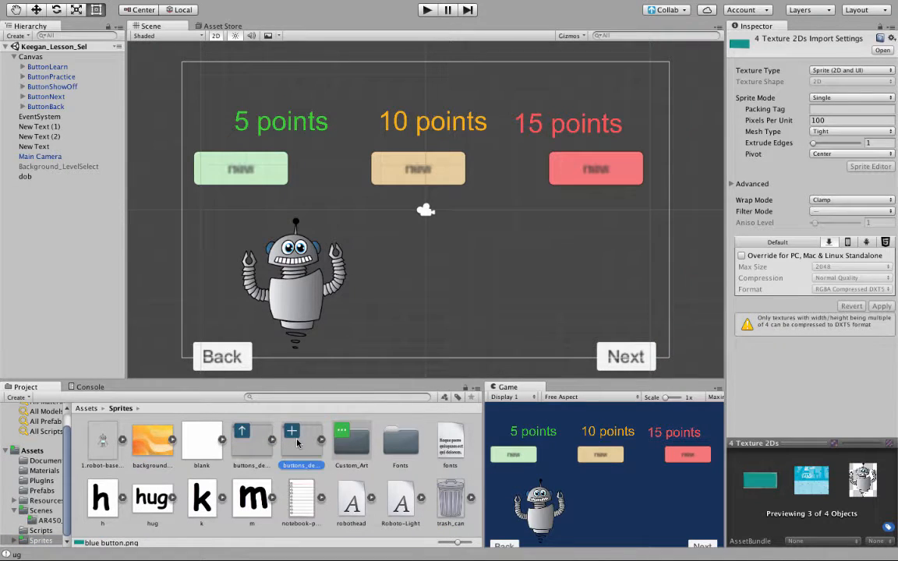
- Move both buttons_demo sprite sheets from Sprites into Custom_Art and open the Custom_Art folder
click(251, 443)
shift+click(309, 439)
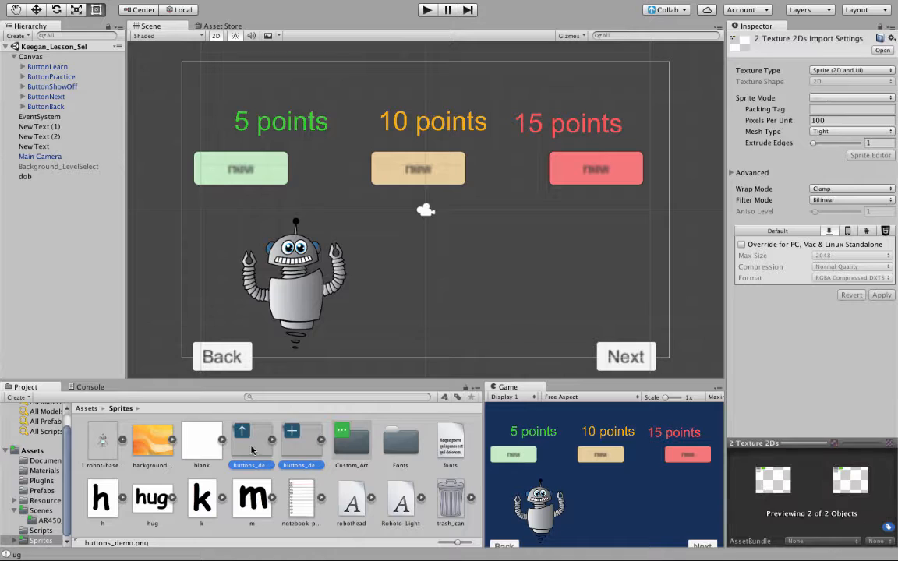
drag(251, 450, 349, 441)
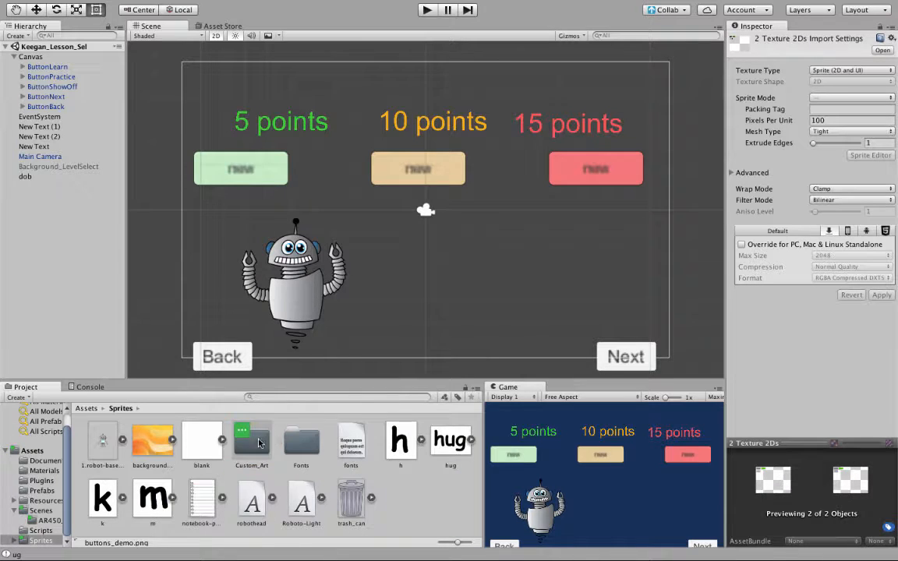
double_click(252, 443)
click(297, 493)
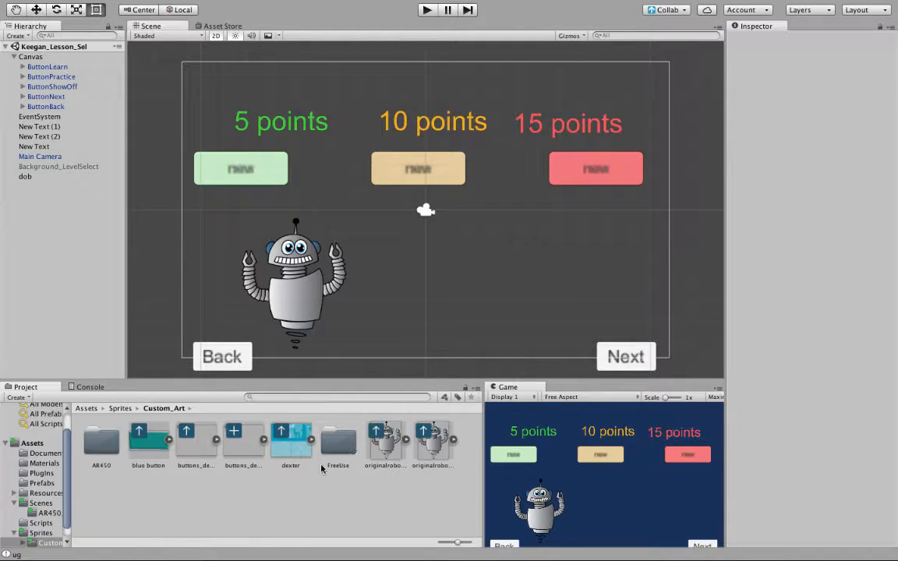
- Move the blue button, both buttons_demo sheets, dexter and both originalrobot images into the AR450 folder and open it
click(434, 460)
super+click(381, 457)
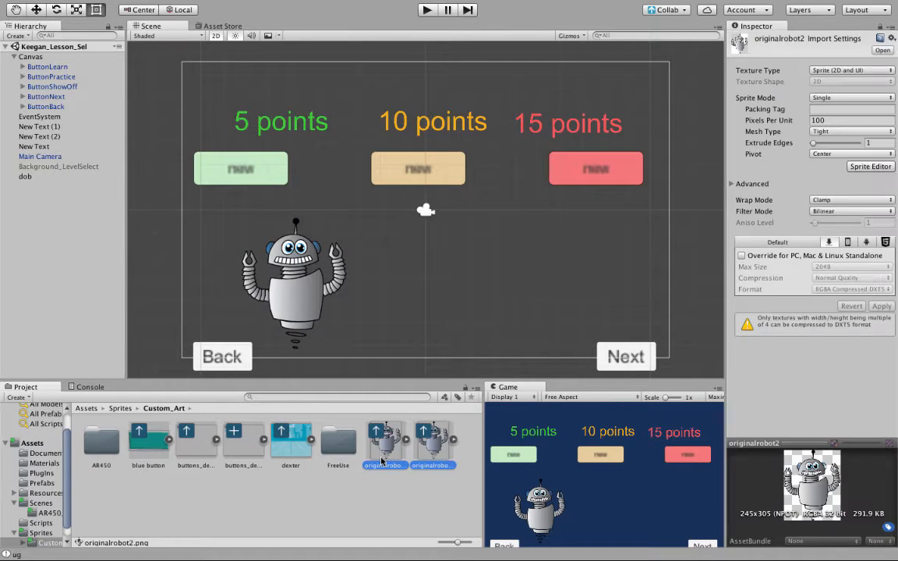
super+click(293, 452)
super+click(243, 444)
super+click(196, 444)
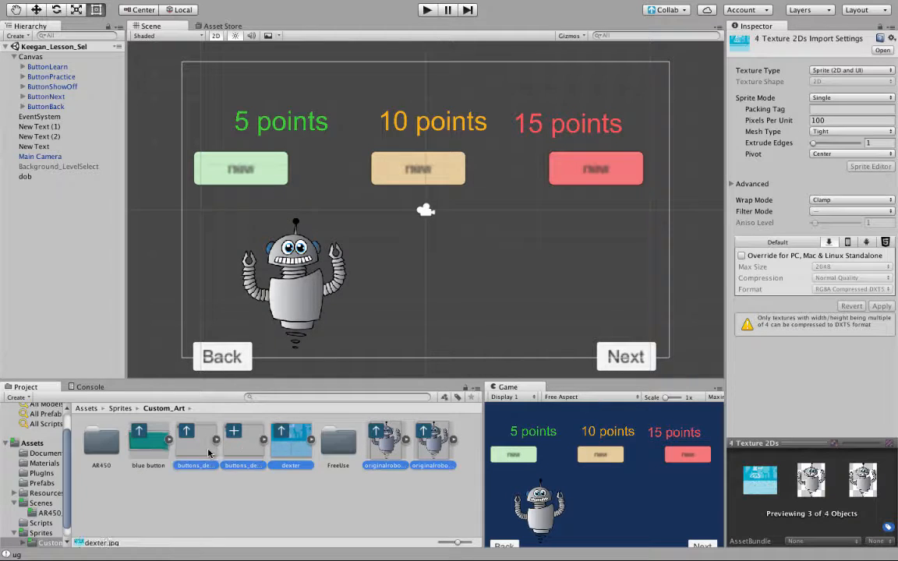
super+click(149, 444)
drag(203, 450, 109, 446)
double_click(109, 447)
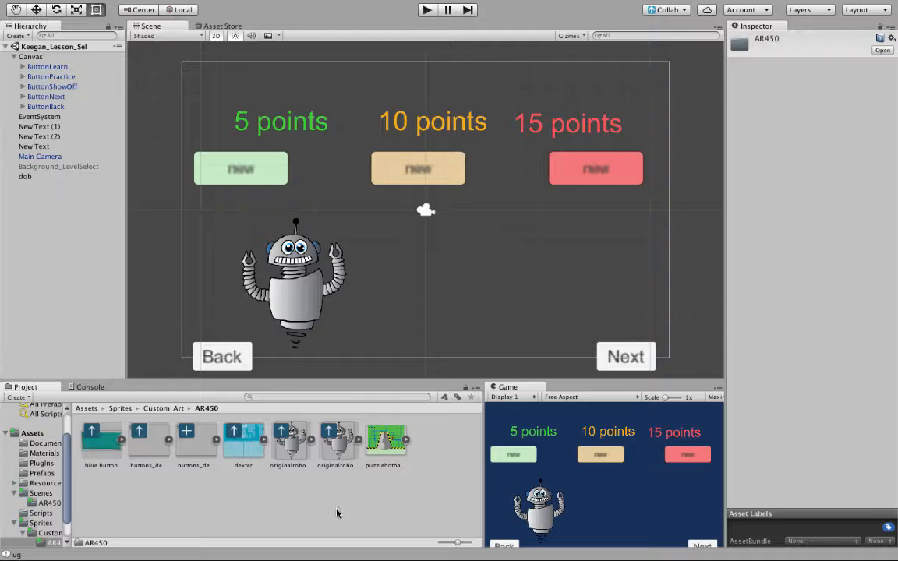
click(337, 514)
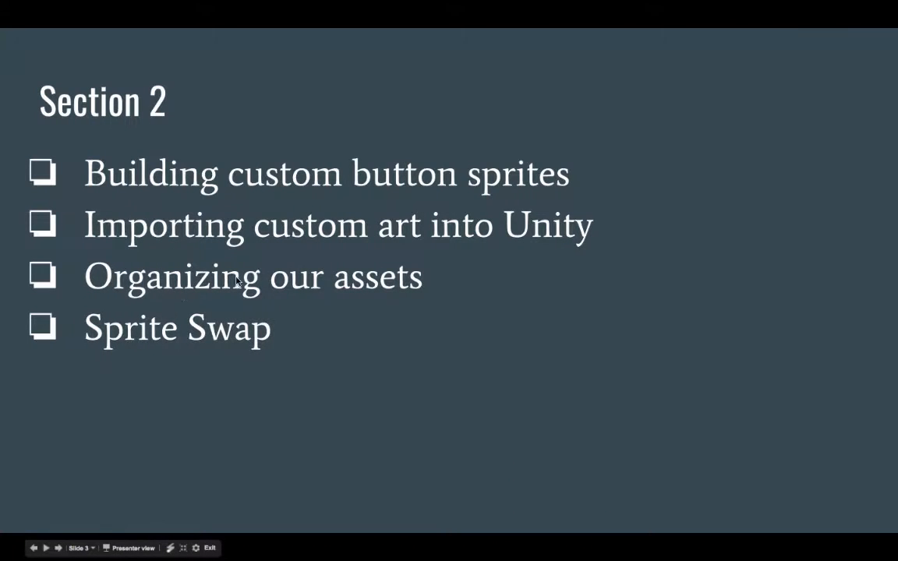
- Switch to the Google Slides deck, add the bullet "Use Sprite Editor" under "Importing custom art into Unity" on the Section 2 slide, and present it
click(508, 169)
key(Left)
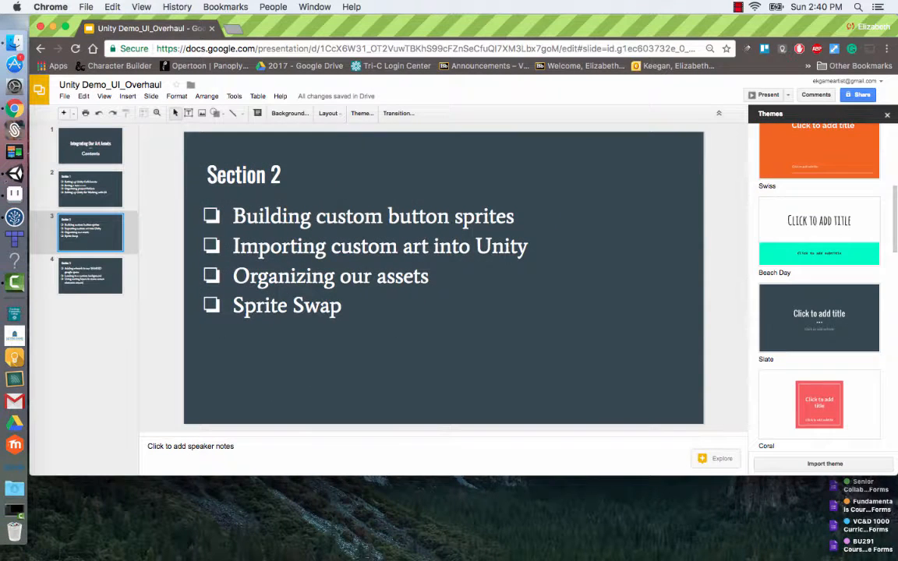
click(522, 217)
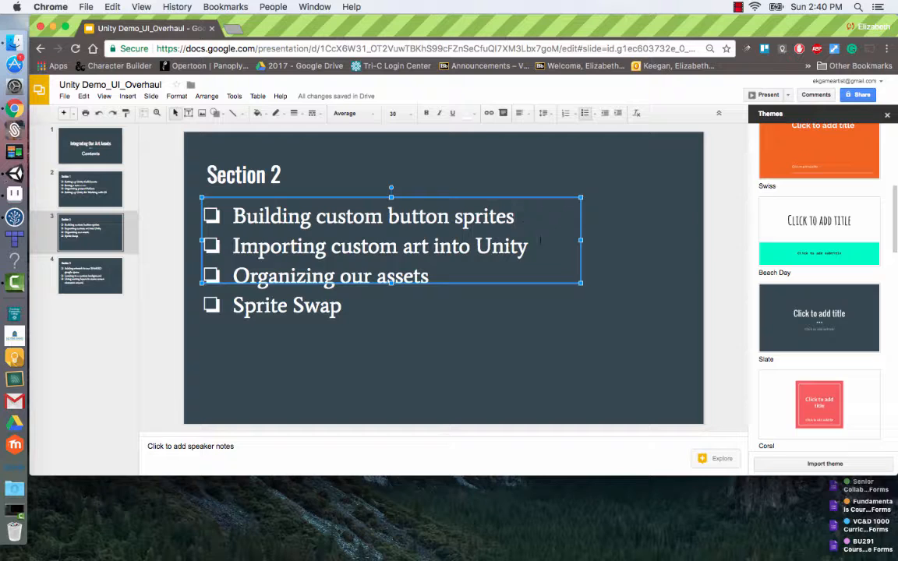
key(Return)
text(U)
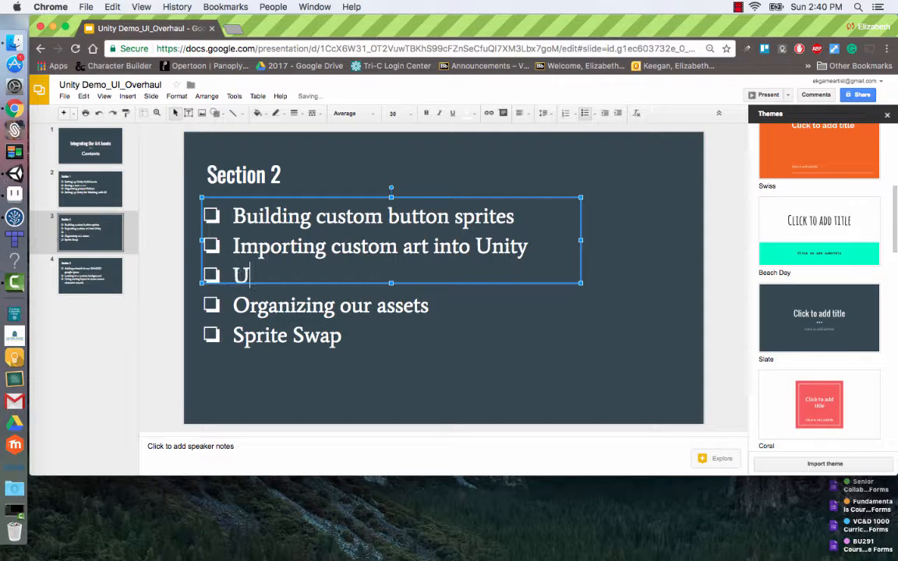
text(se Sprite d)
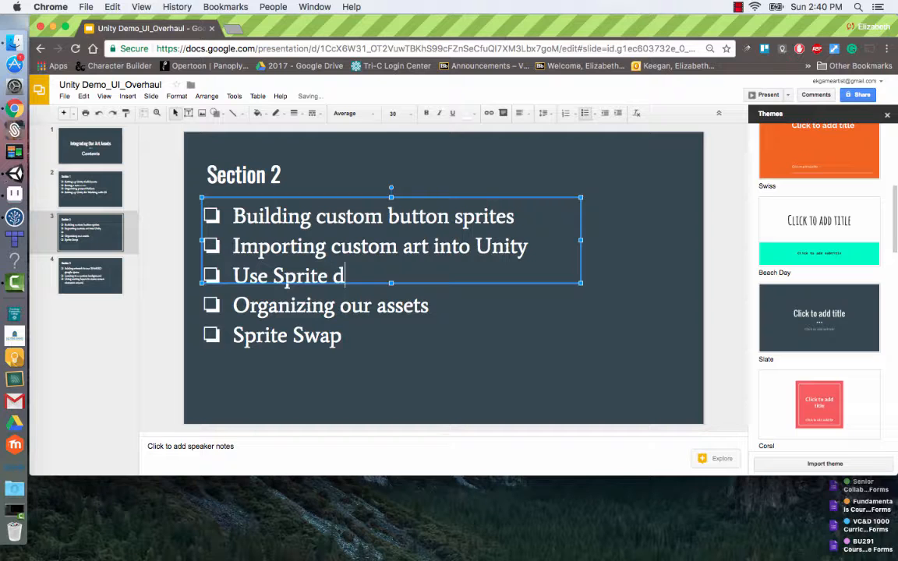
key(BackSpace)
text(Editor)
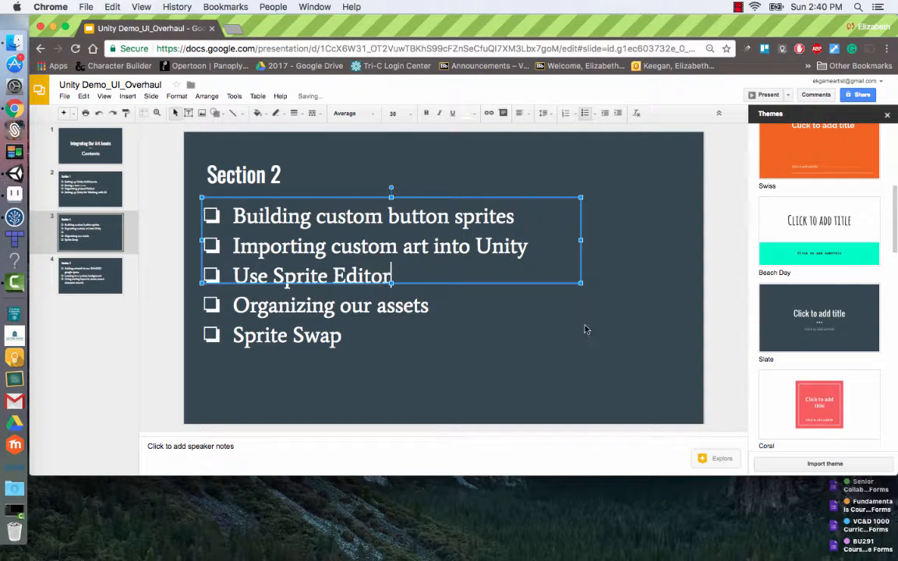
click(602, 318)
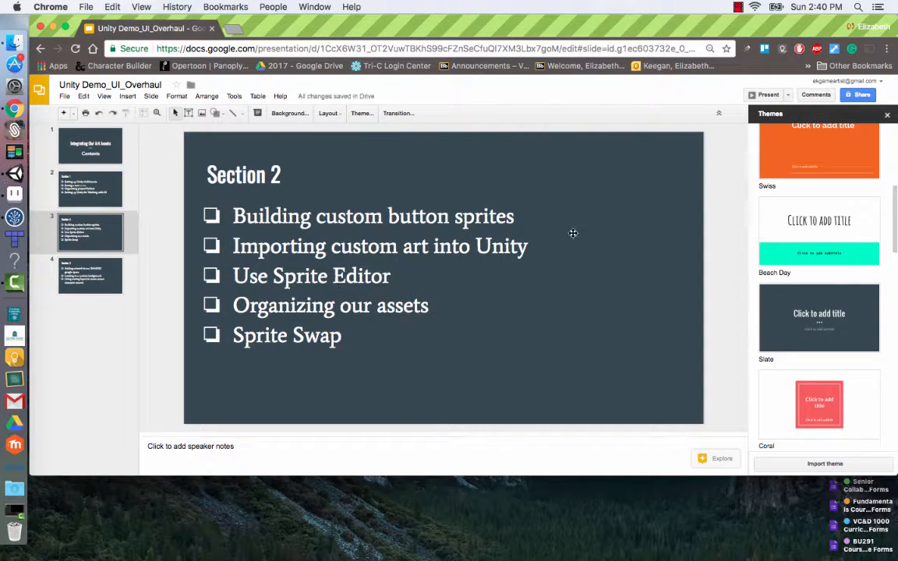
click(762, 95)
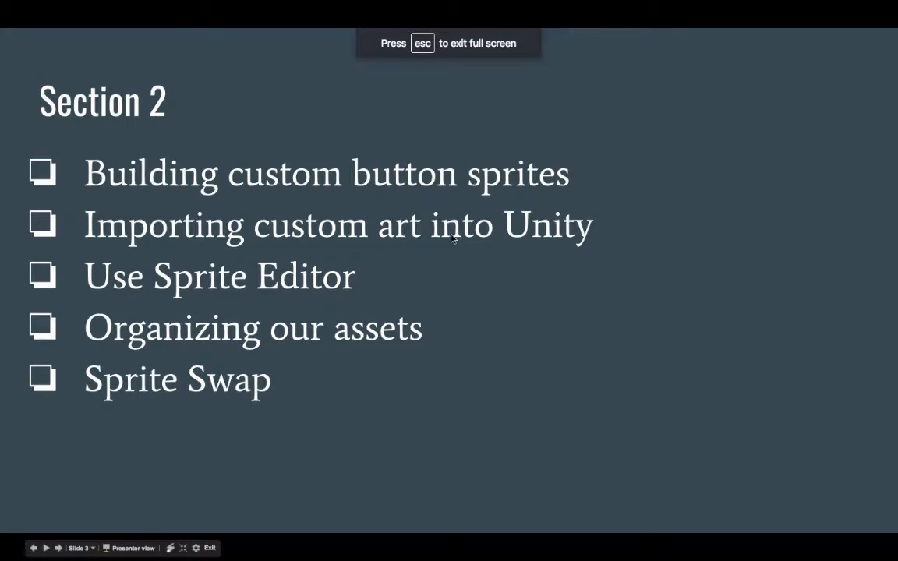
- Return to Unity and compare the sub-sprites and import settings of buttons_demo and buttons_demo 1 in the AR450 folder
key(ctrl+Right)
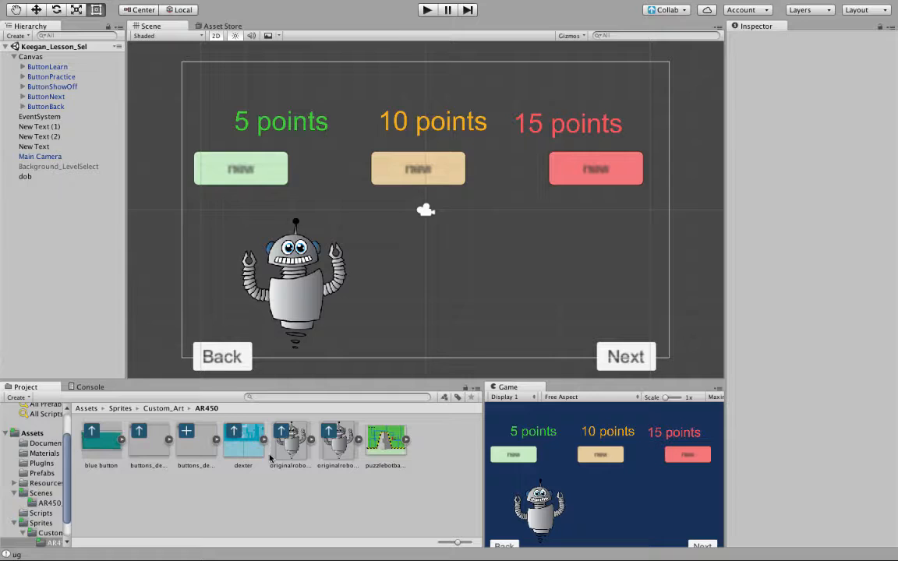
click(196, 442)
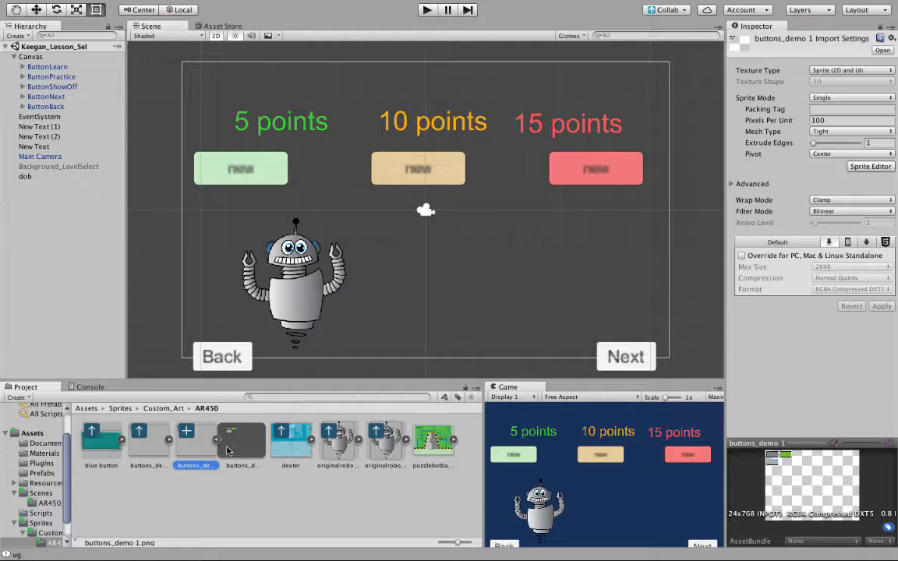
click(154, 441)
click(169, 439)
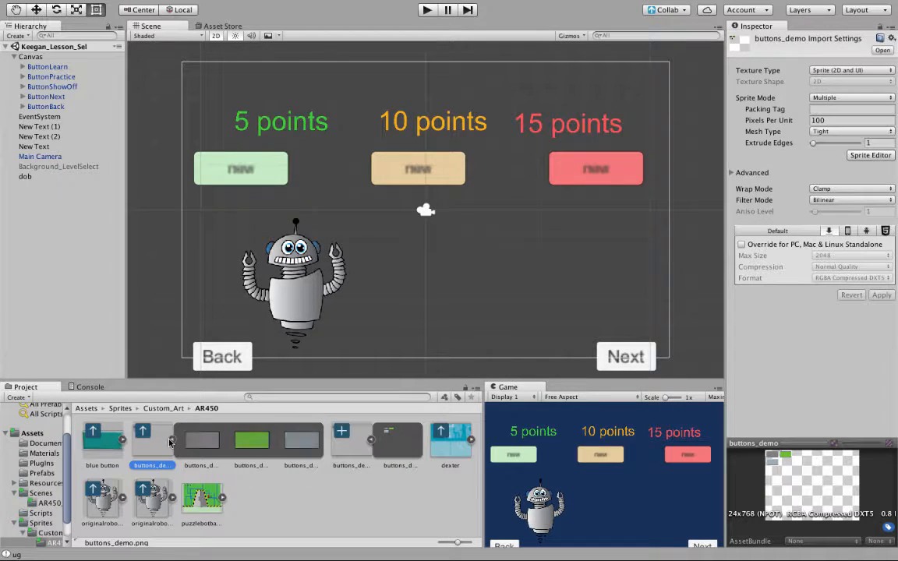
click(175, 442)
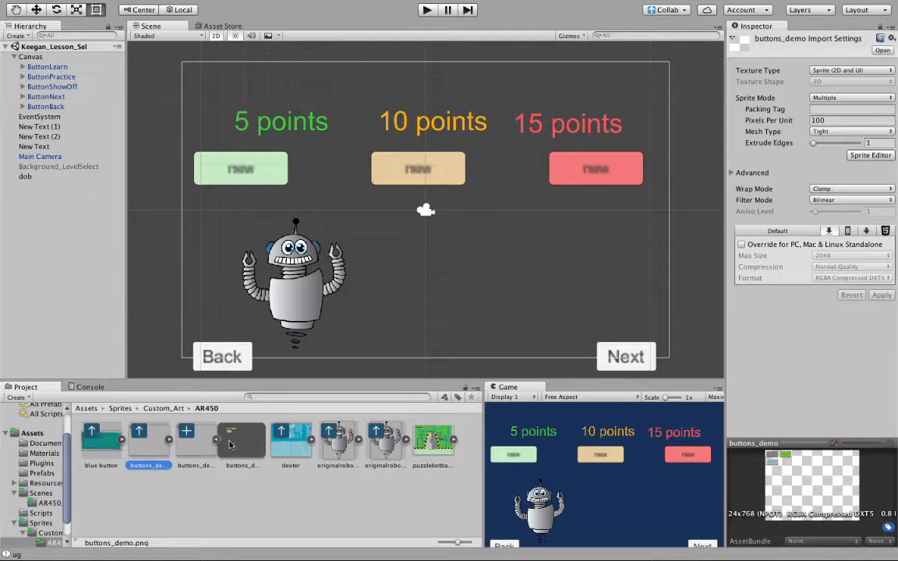
click(201, 445)
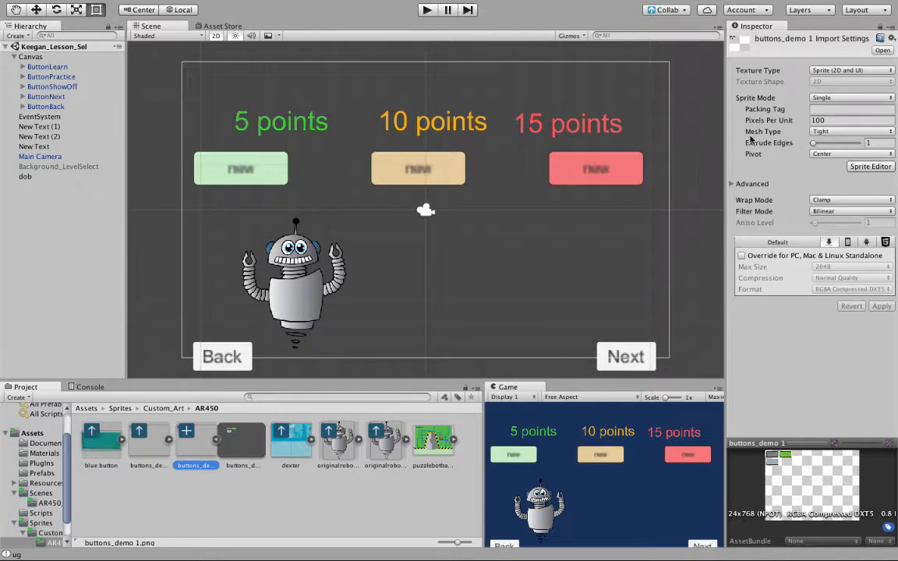
- Set the Sprite Mode of buttons_demo 1 to Multiple and keep its Filter Mode at Bilinear
key(ctrl+Up)
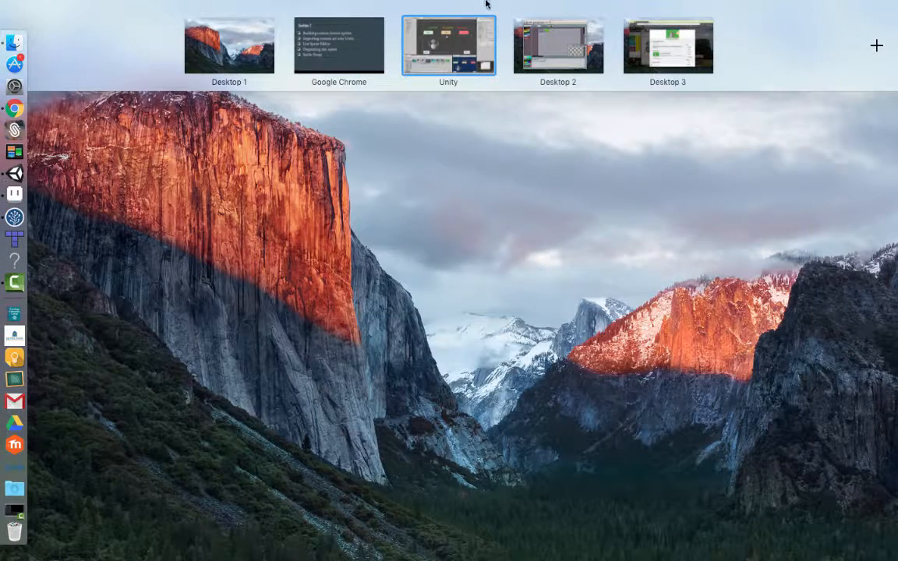
click(431, 19)
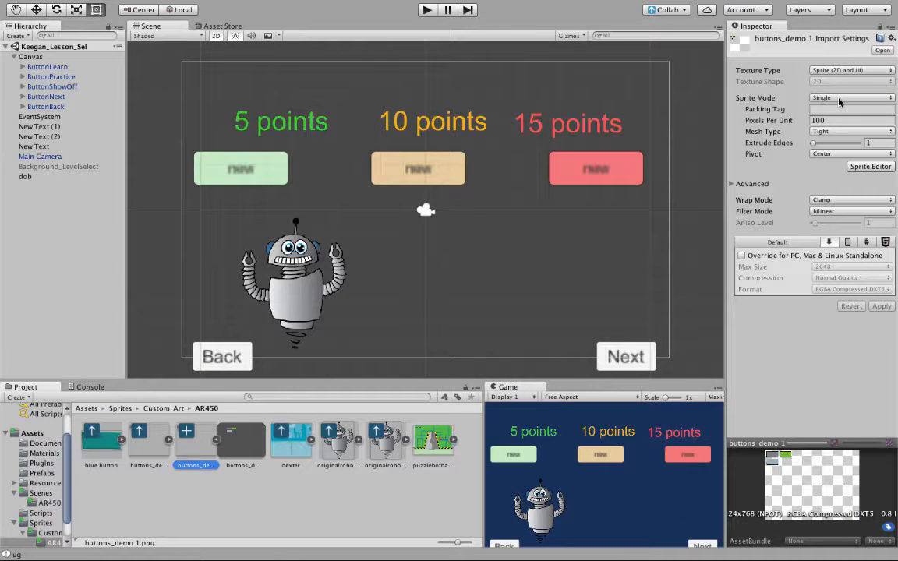
click(839, 100)
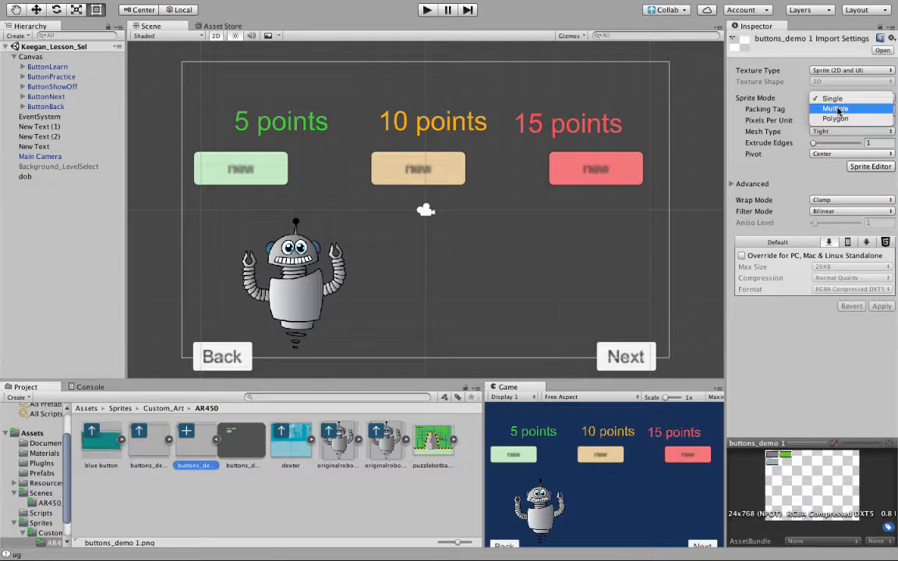
click(839, 110)
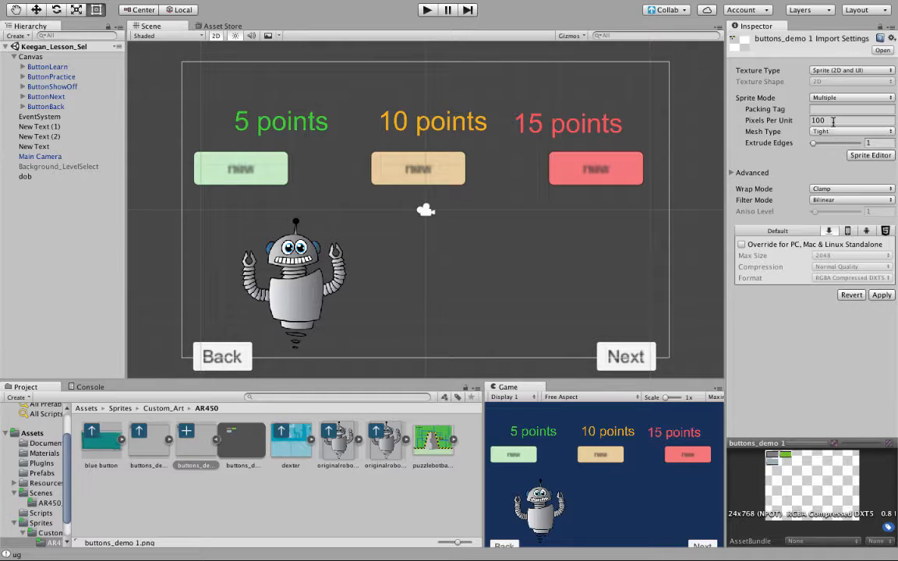
click(832, 121)
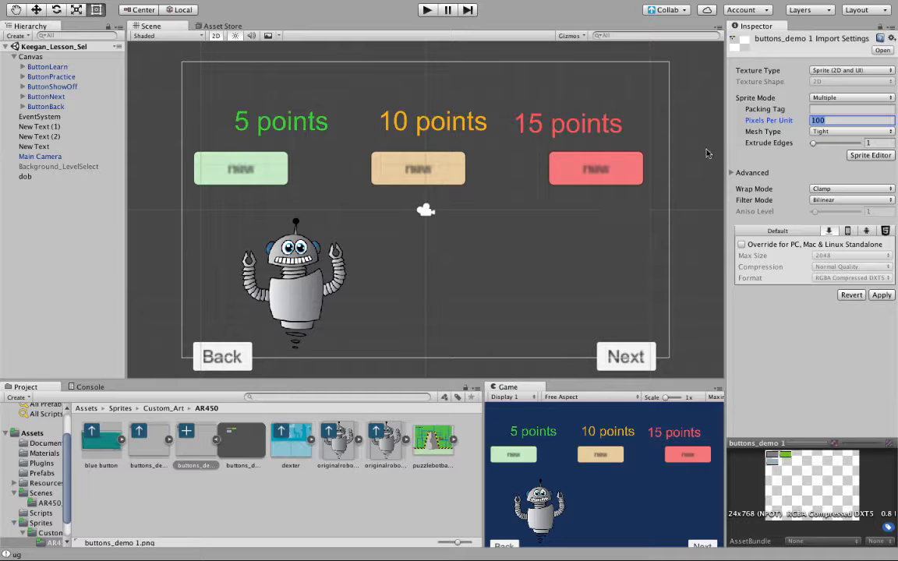
click(831, 200)
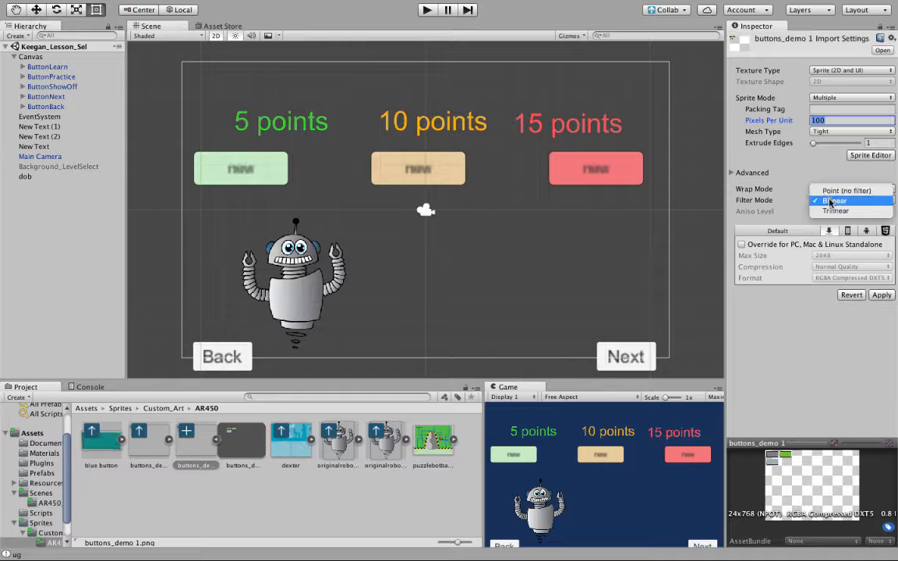
click(831, 201)
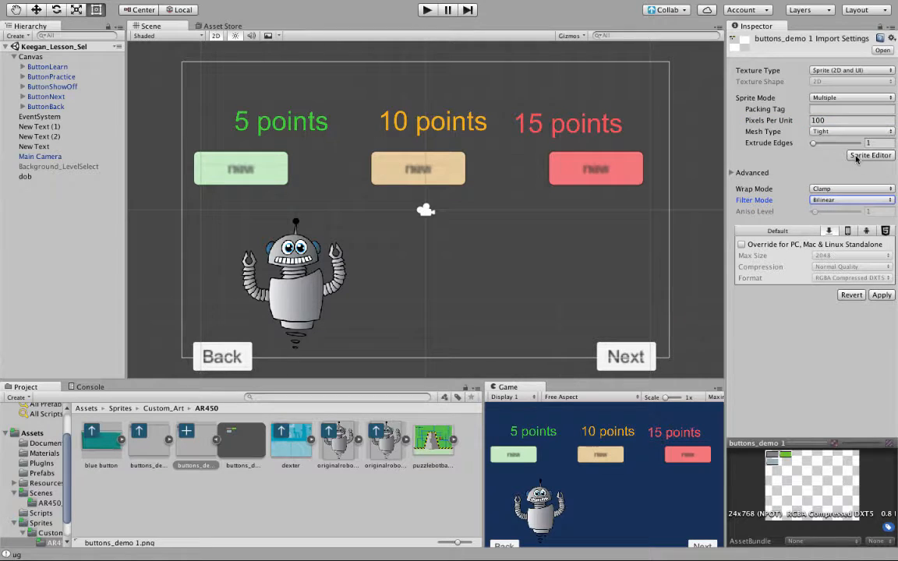
- Open the button sheet in the Sprite Editor and inspect the slices around the purple, green and blue buttons
click(858, 156)
click(567, 194)
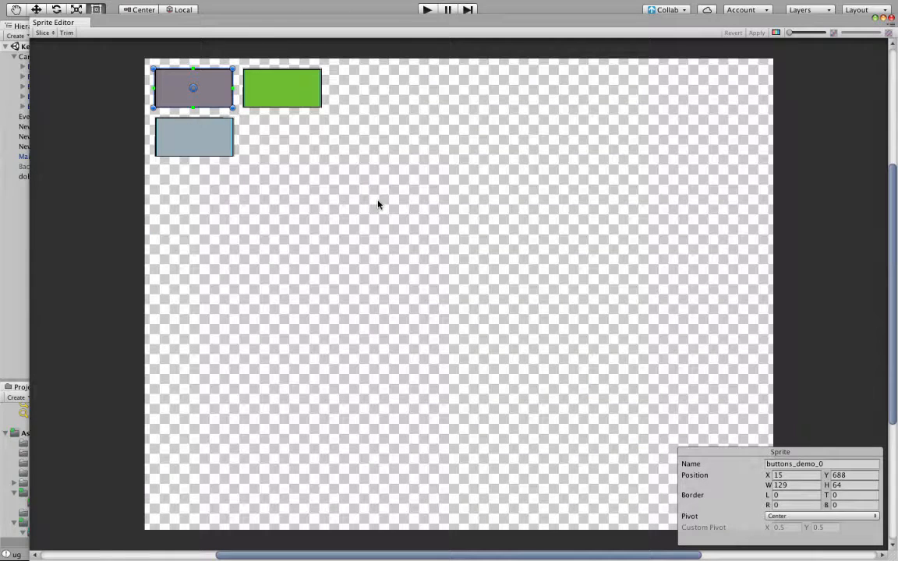
click(328, 170)
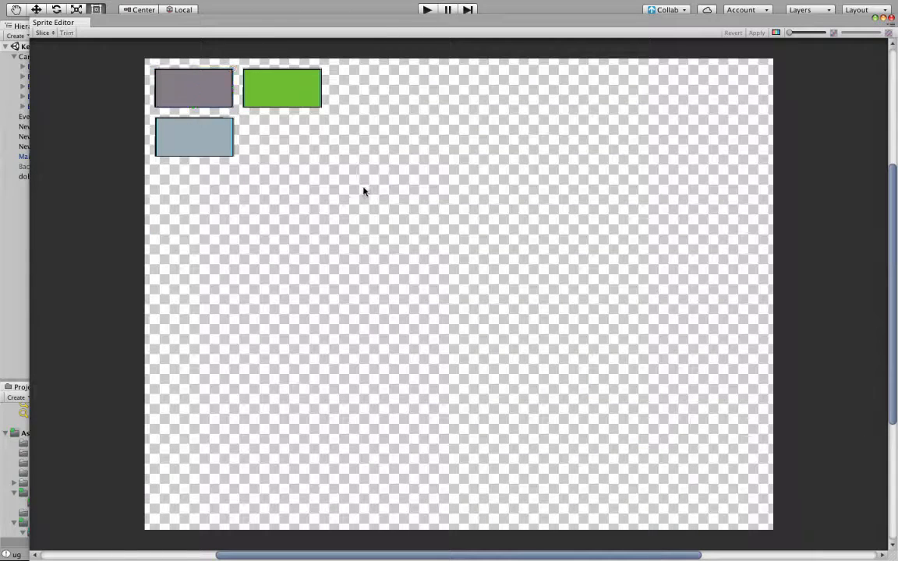
click(278, 89)
click(184, 81)
click(205, 124)
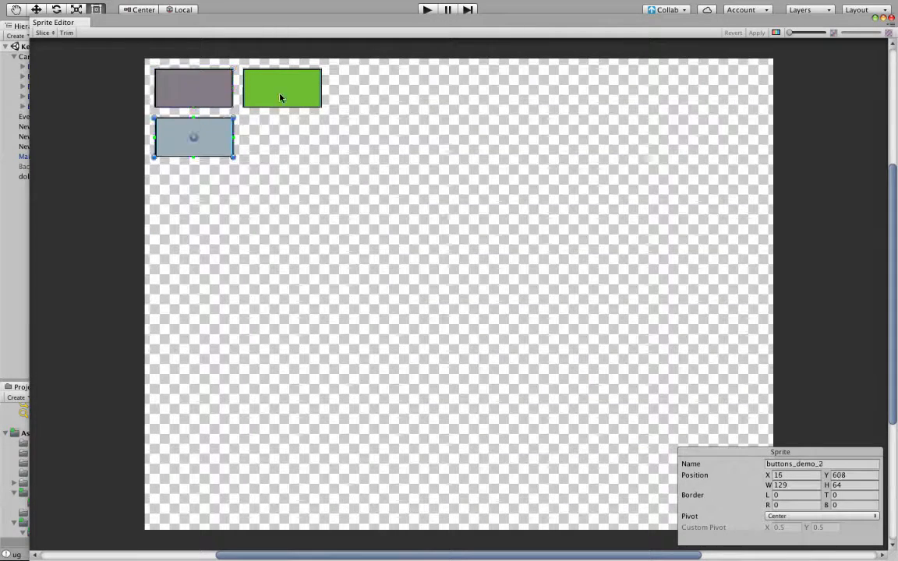
click(280, 90)
click(193, 88)
click(194, 136)
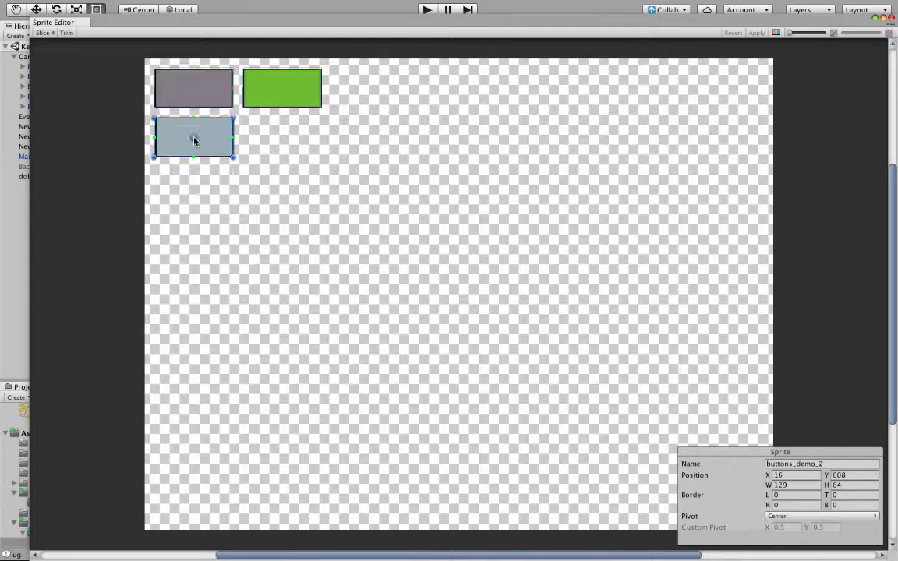
- Slice the button sheet using the Automatic type, Center pivot and Delete Existing method
click(280, 90)
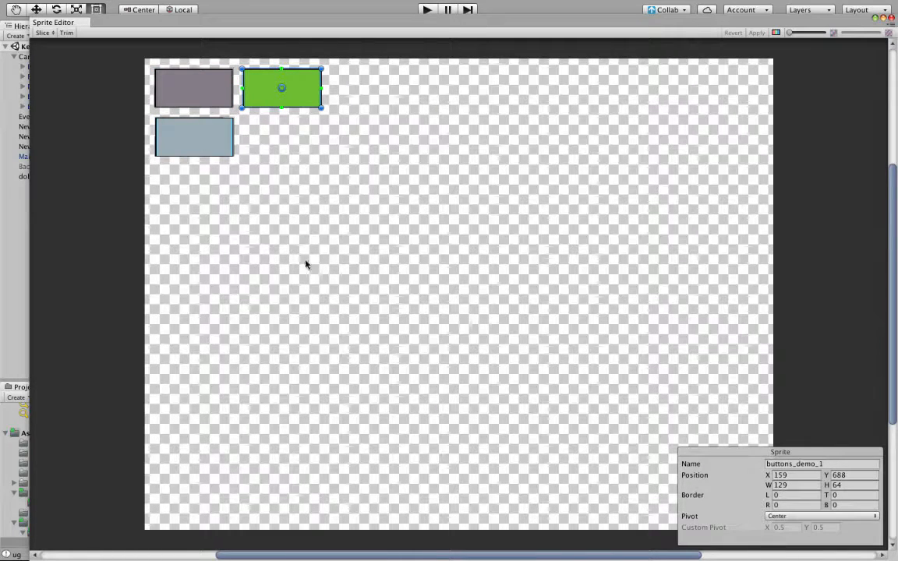
click(146, 102)
click(171, 89)
click(195, 139)
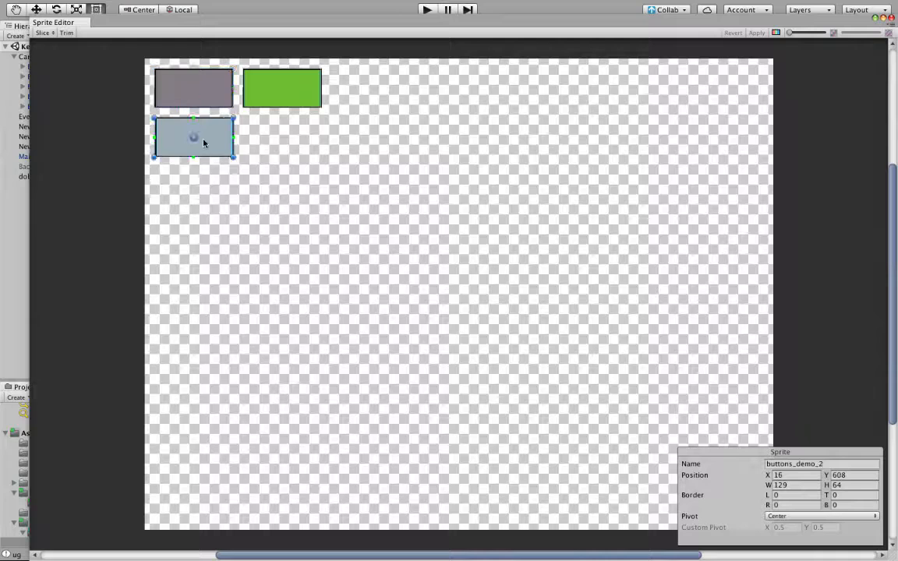
click(43, 33)
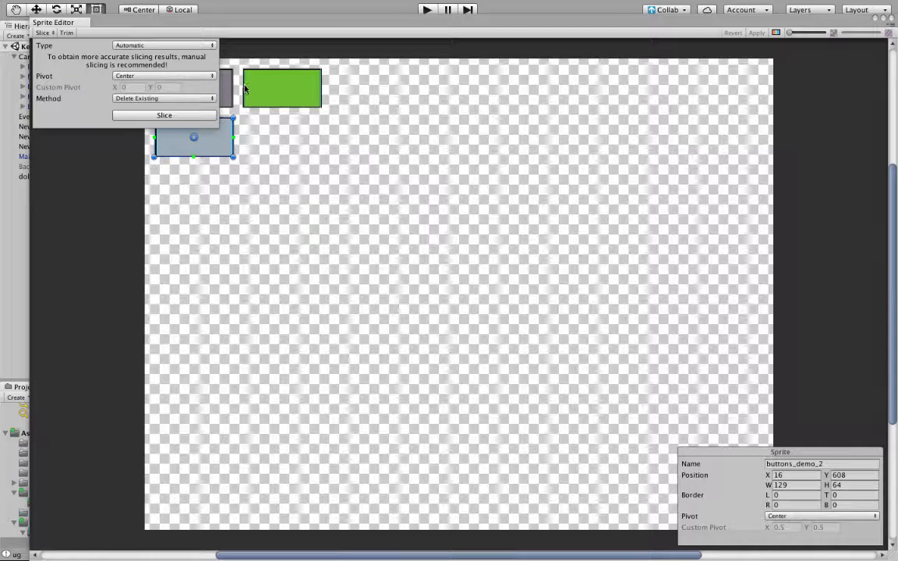
click(182, 120)
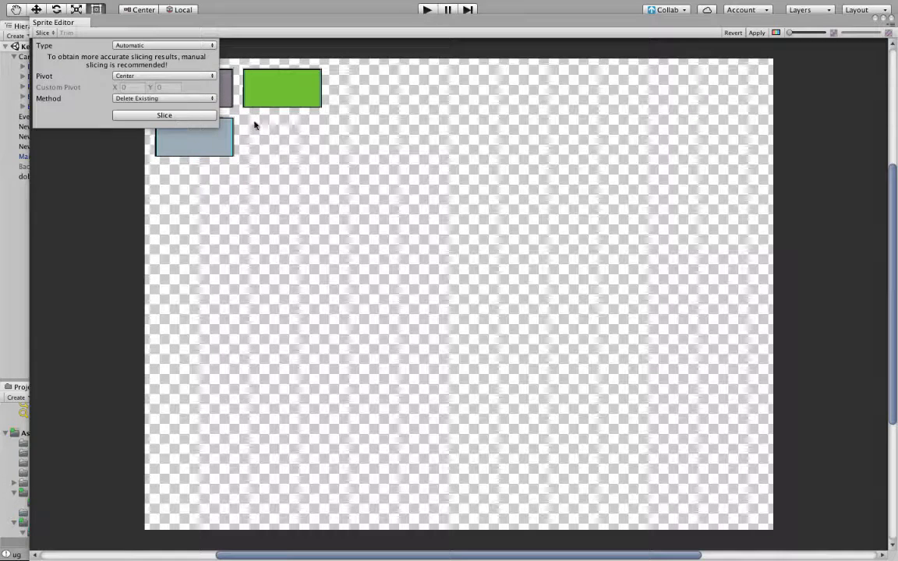
- Check the new slices around the purple, green and blue buttons, apply the slicing and close the Sprite Editor
click(308, 78)
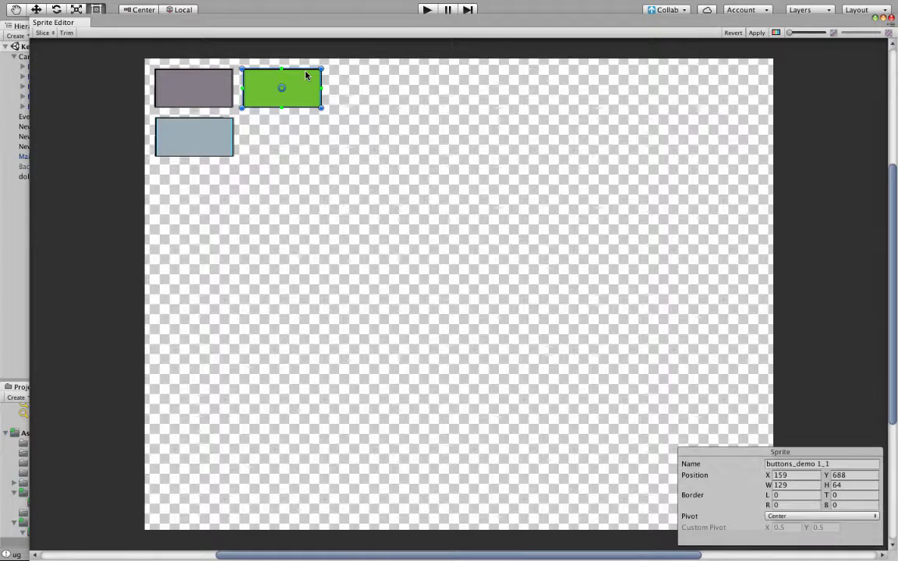
click(194, 87)
click(204, 141)
click(280, 87)
click(199, 84)
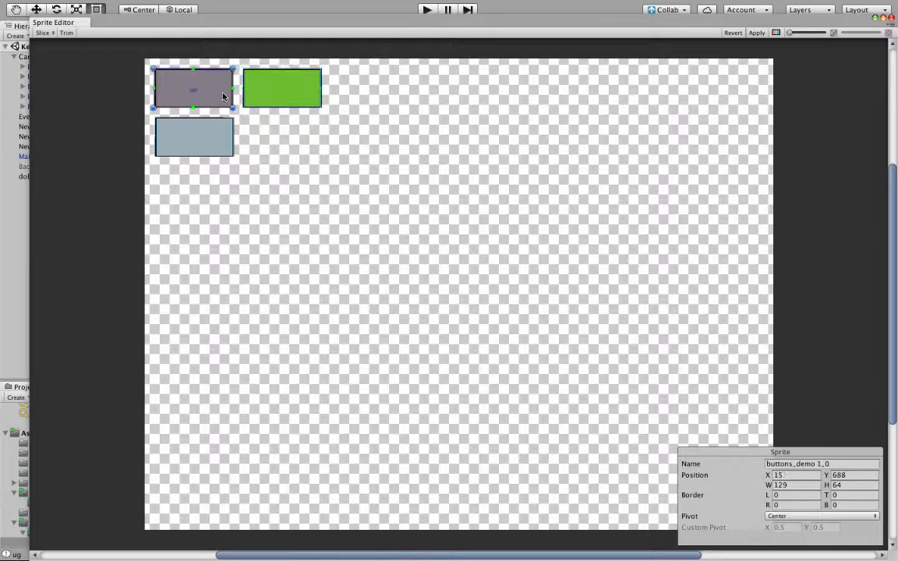
click(754, 33)
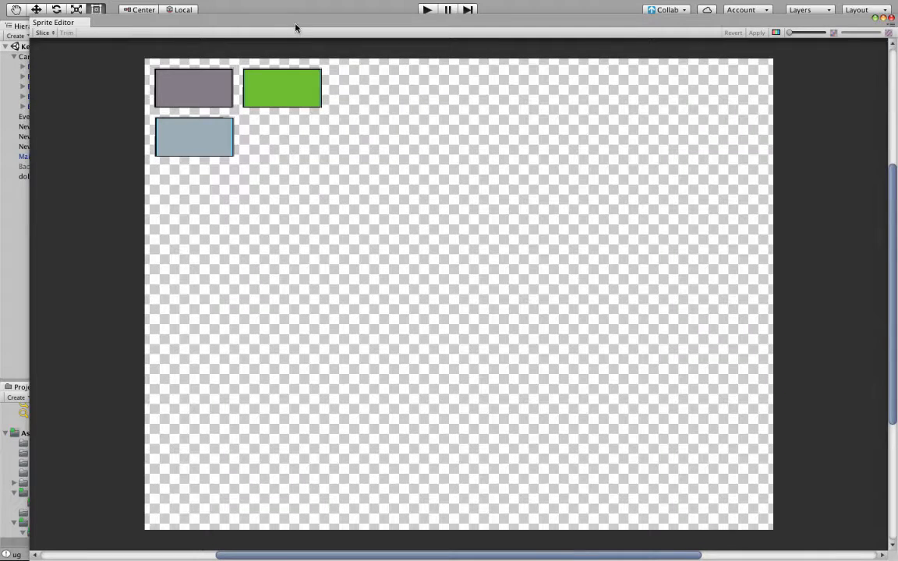
drag(296, 29, 271, 27)
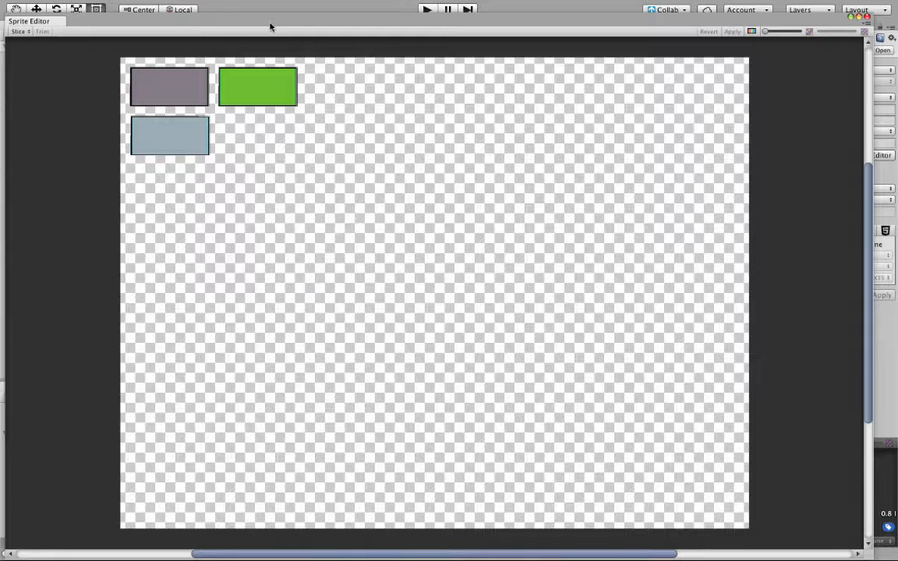
click(863, 15)
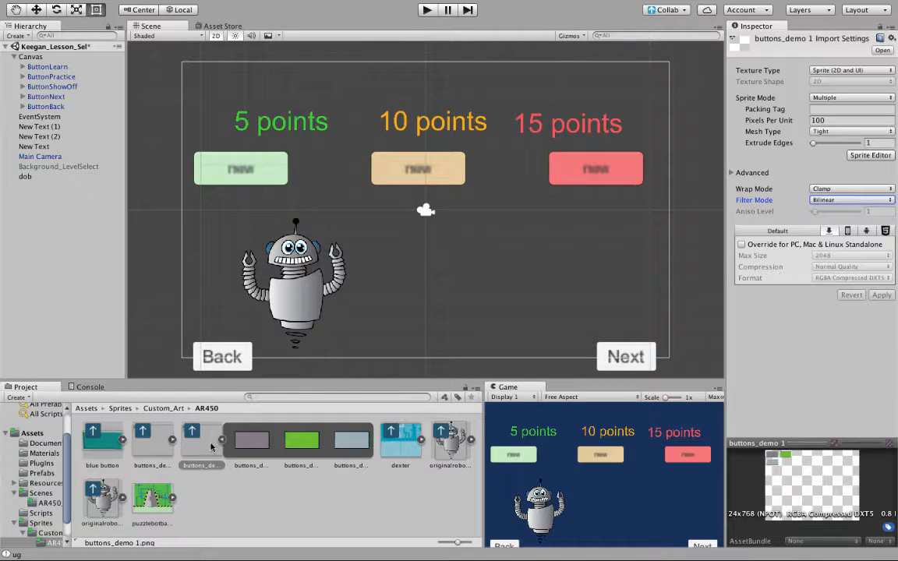
- Examine the purple, green and blue sub-sprites of buttons_demo 1 in the AR450 folder
click(220, 481)
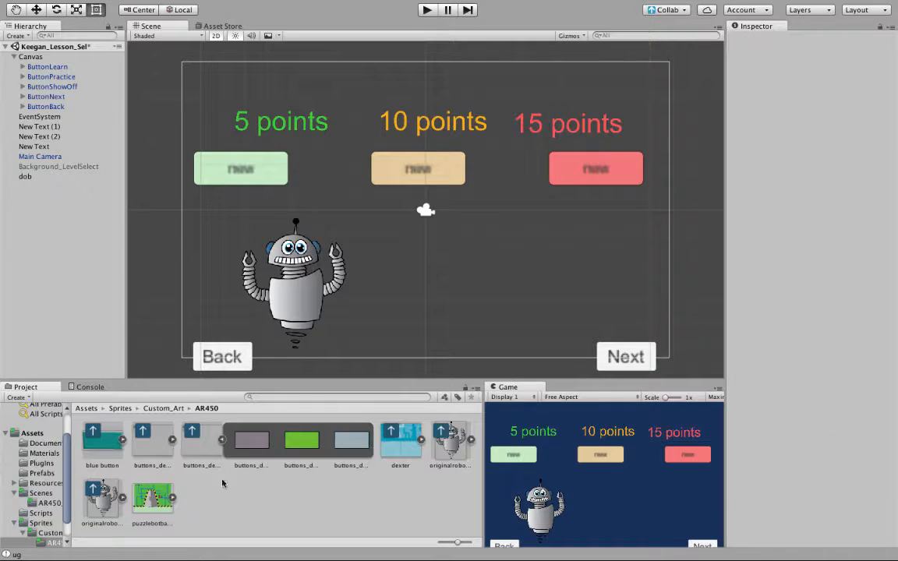
click(204, 443)
click(251, 441)
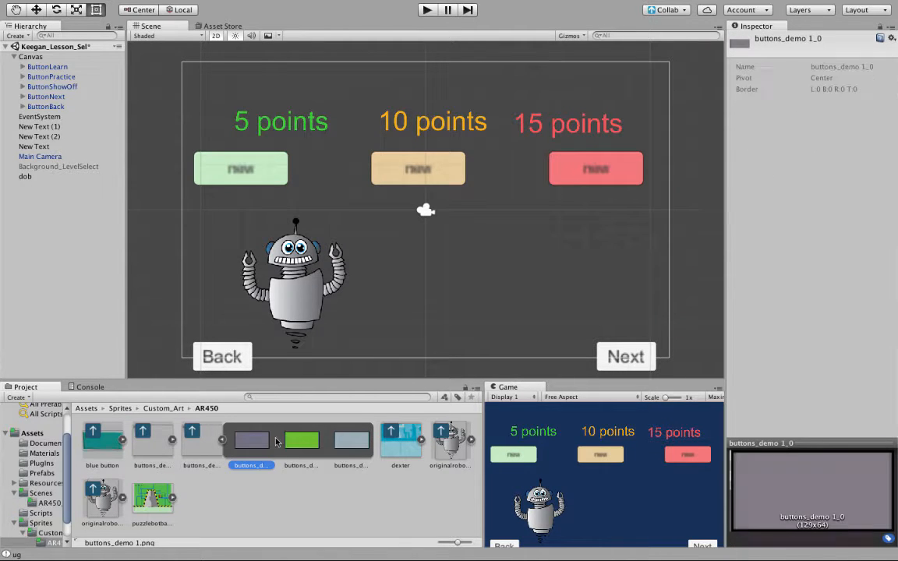
click(302, 442)
click(339, 450)
click(301, 444)
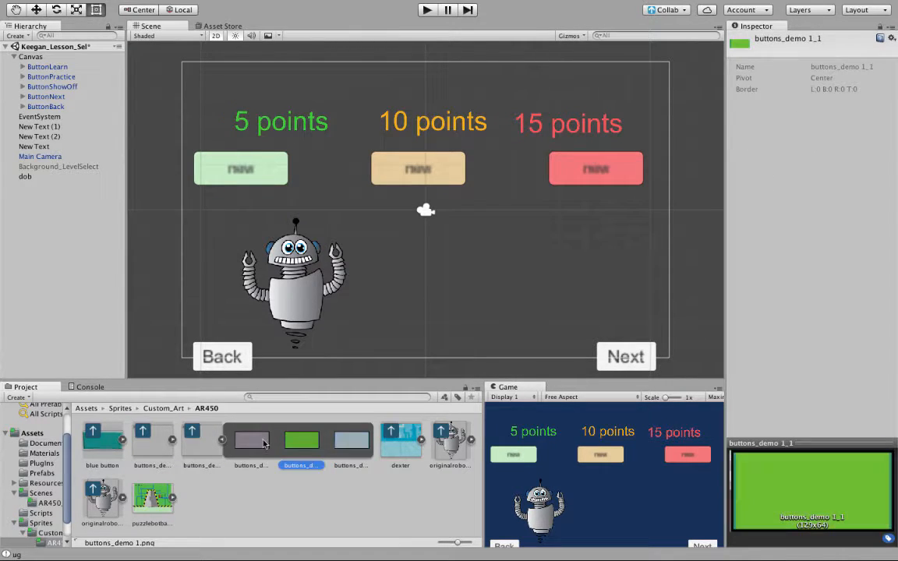
click(251, 444)
click(297, 449)
click(354, 449)
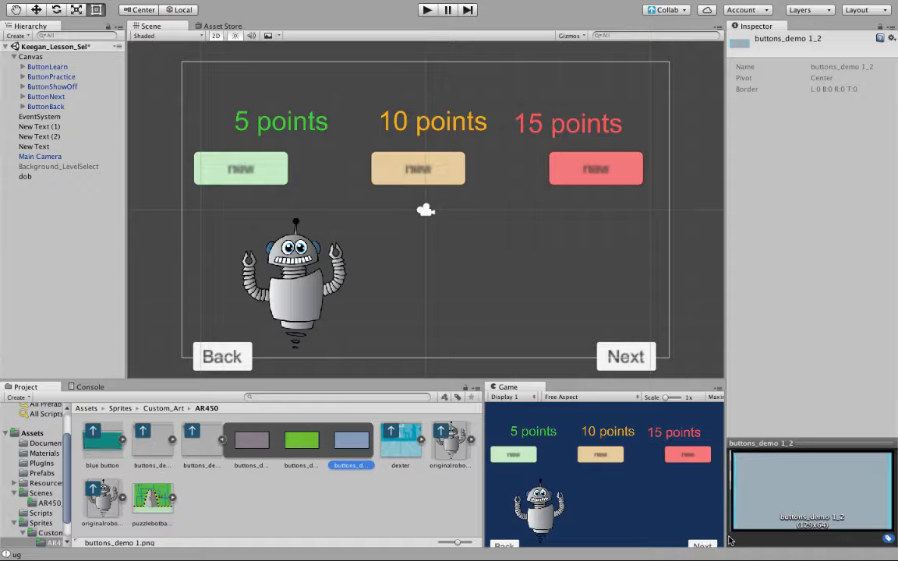
click(302, 442)
click(250, 452)
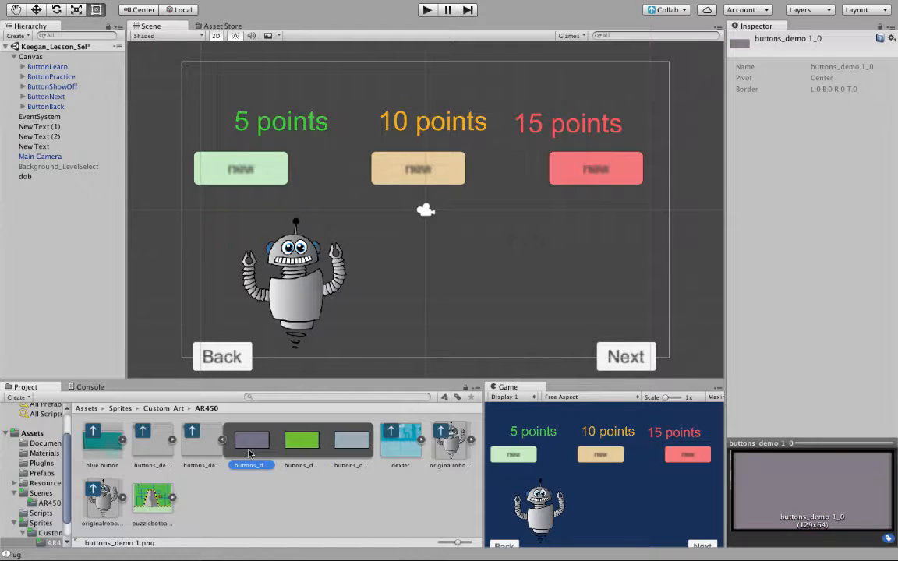
key(Right)
key(Right)
key(Left)
key(Left)
- Set the Source Image of ButtonLearn, the button under "5 points", to the sprite buttons_demo_0
click(268, 177)
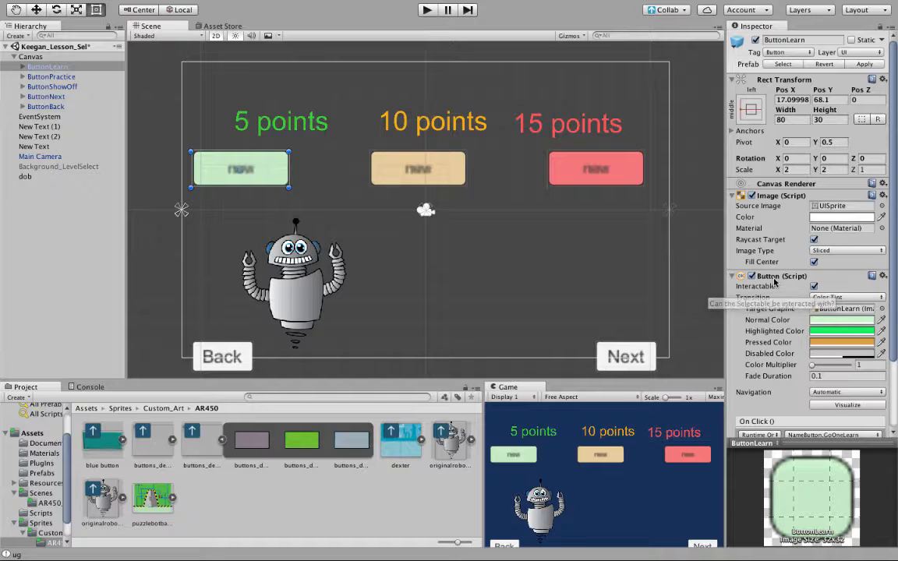
click(882, 206)
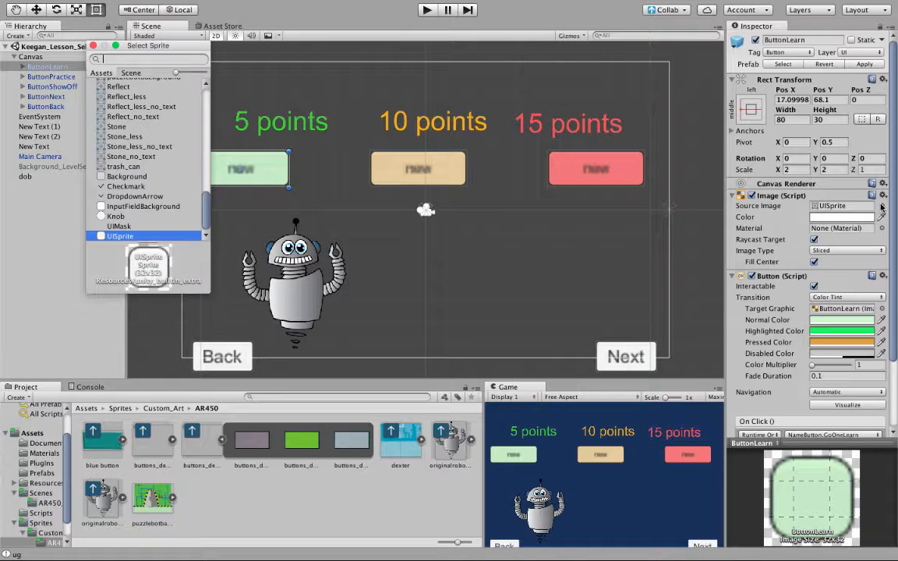
scroll(177, 200, up, 3)
scroll(176, 200, up, 1)
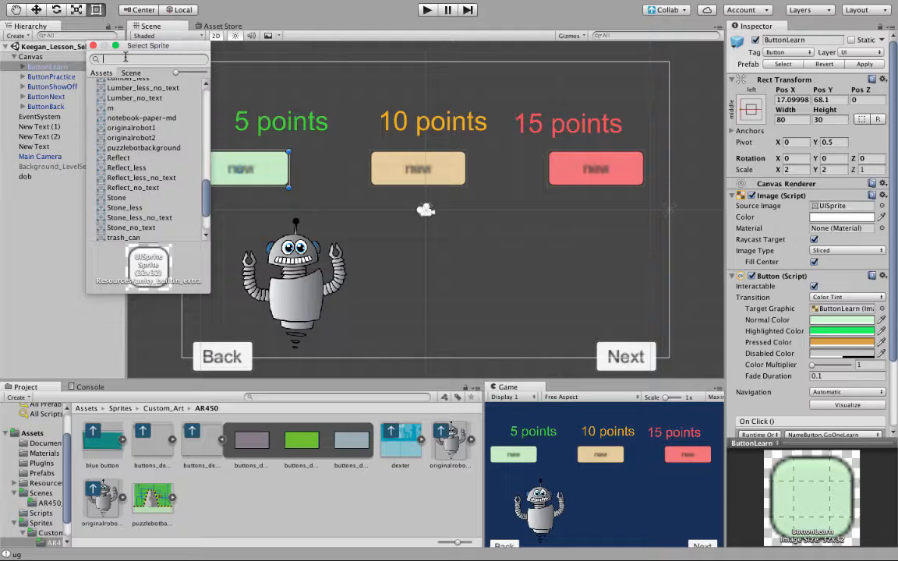
text(button)
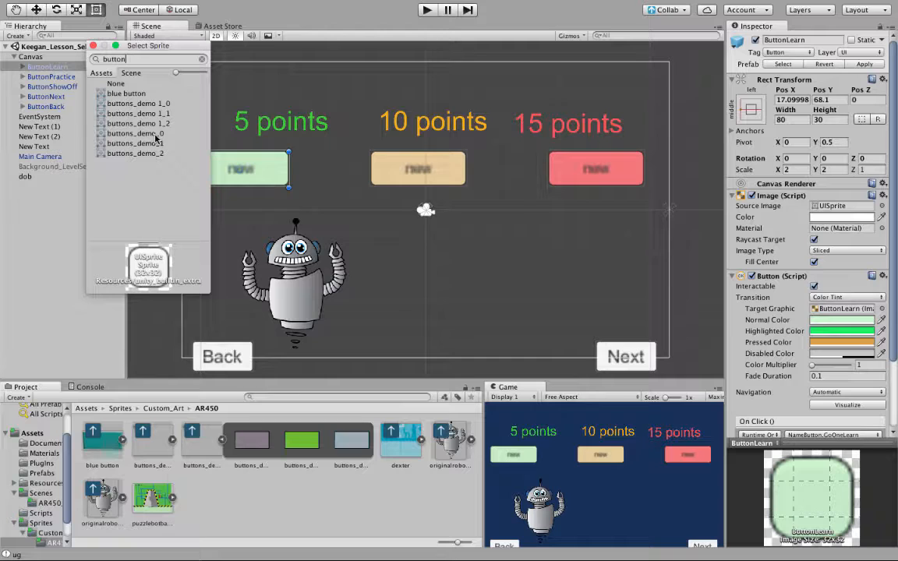
click(148, 136)
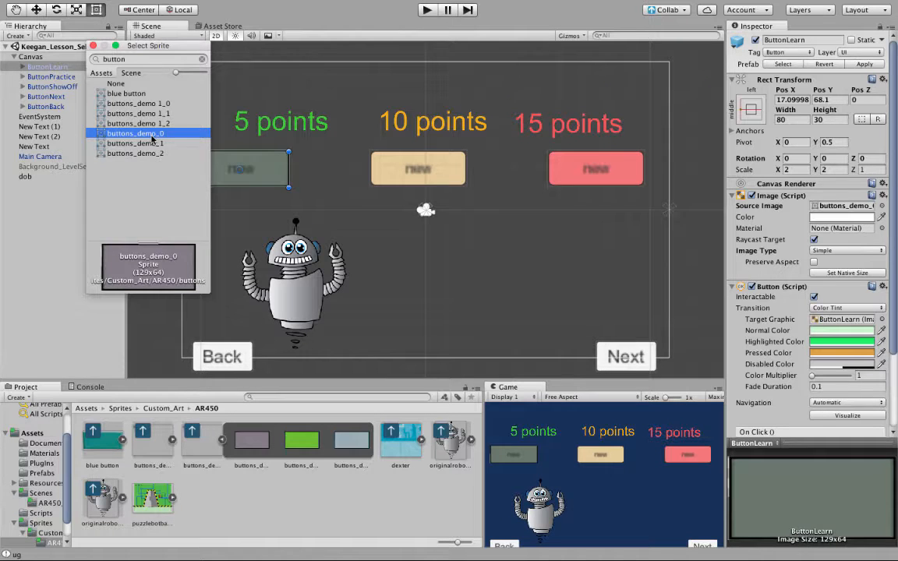
double_click(153, 137)
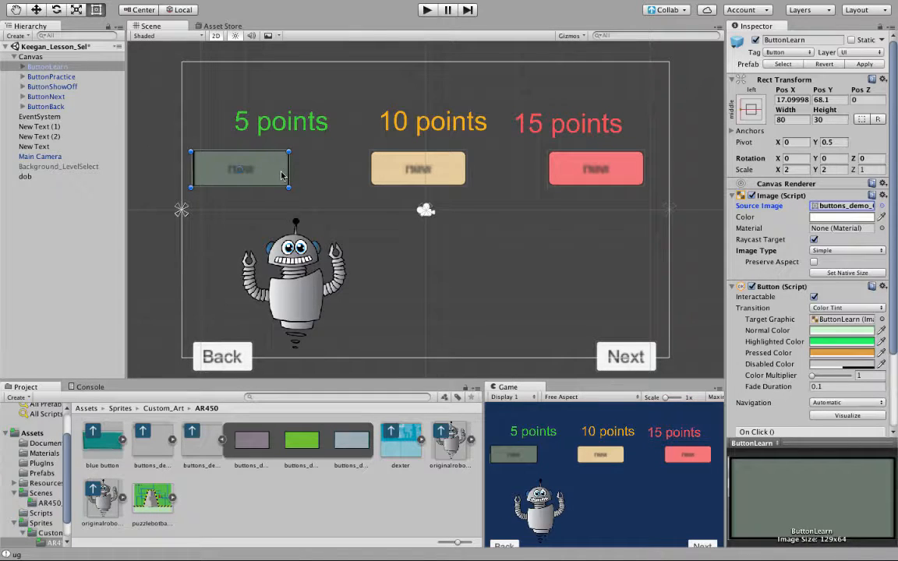
- Set ButtonLearn's Transition to Sprite Swap and assign buttons_demo_2 as its Highlighted Sprite
click(847, 310)
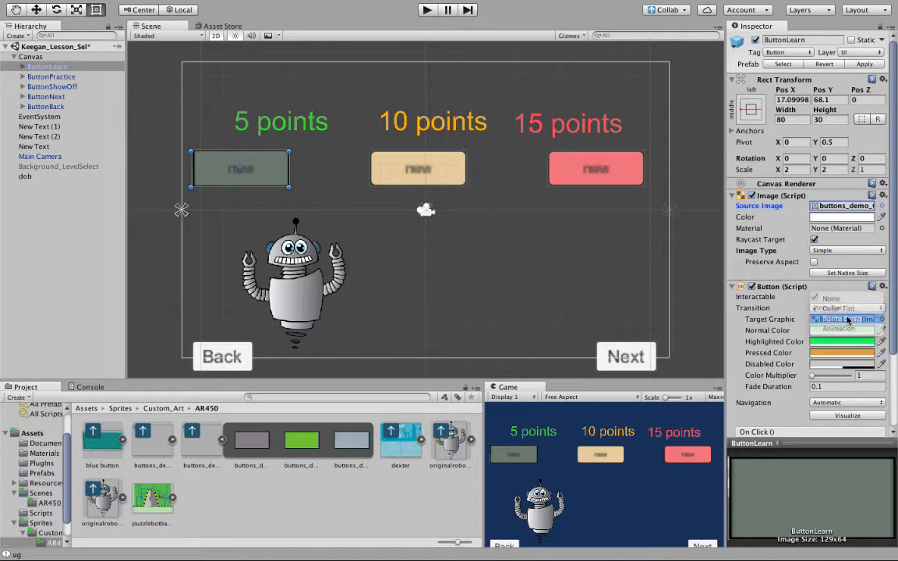
click(848, 320)
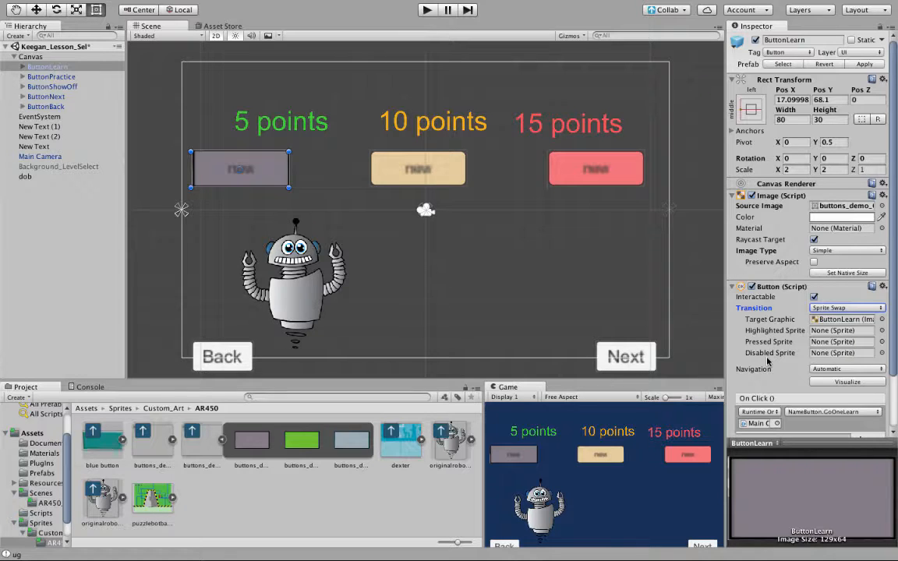
click(882, 331)
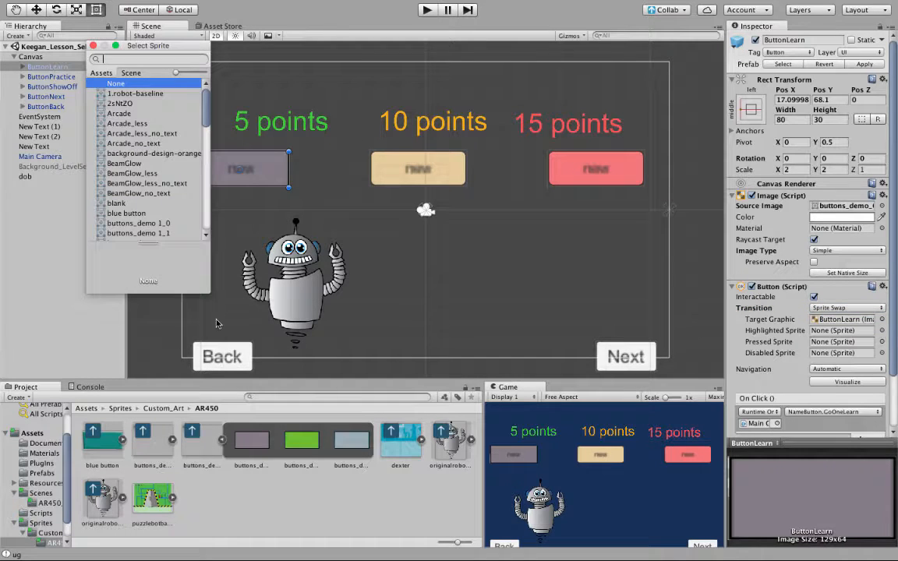
text(button)
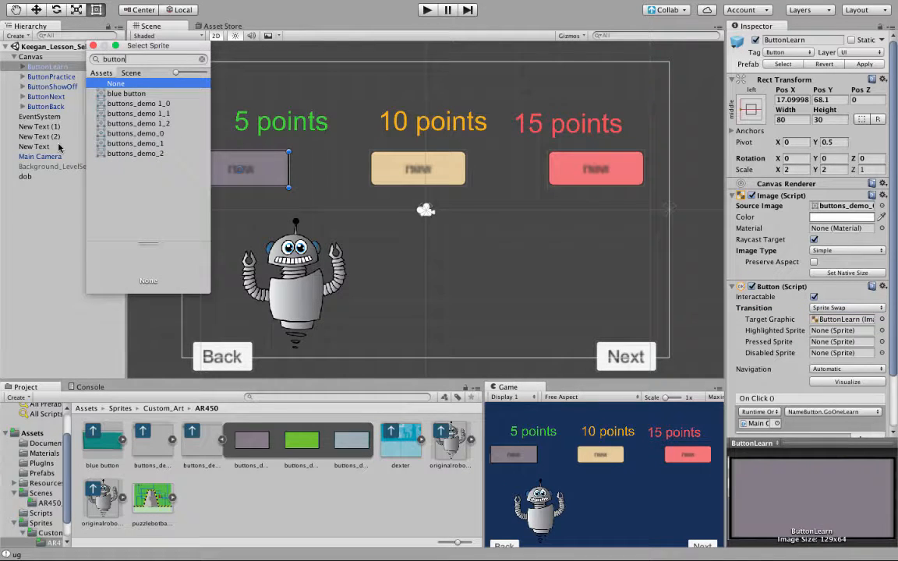
click(129, 143)
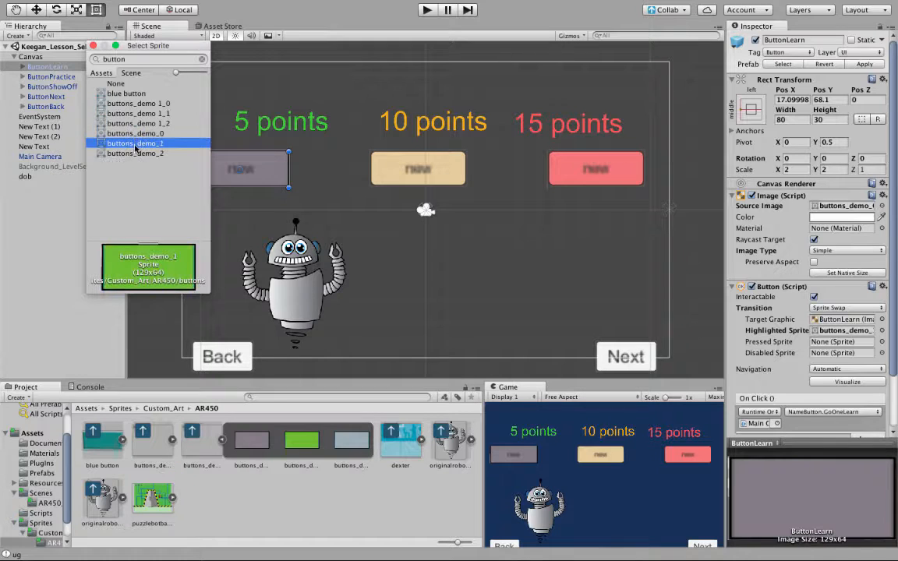
click(134, 154)
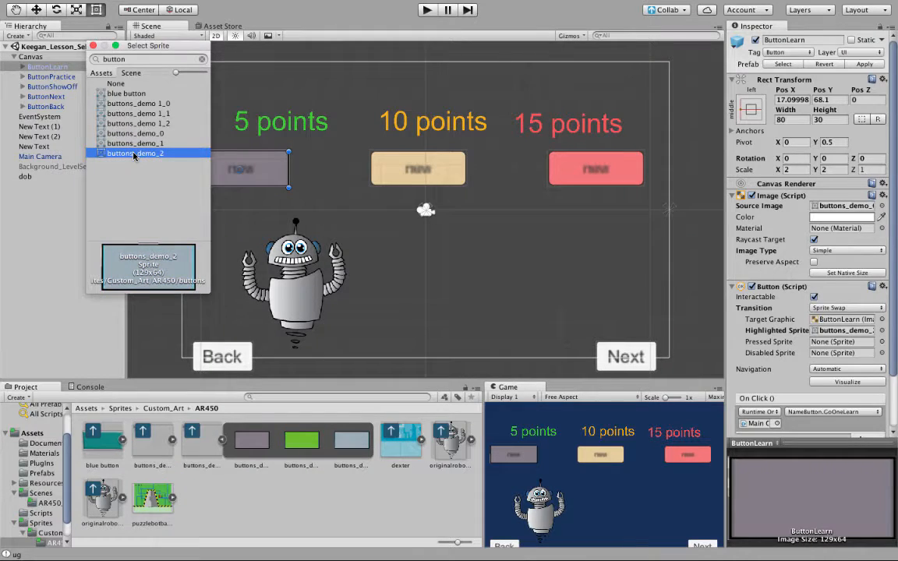
double_click(134, 154)
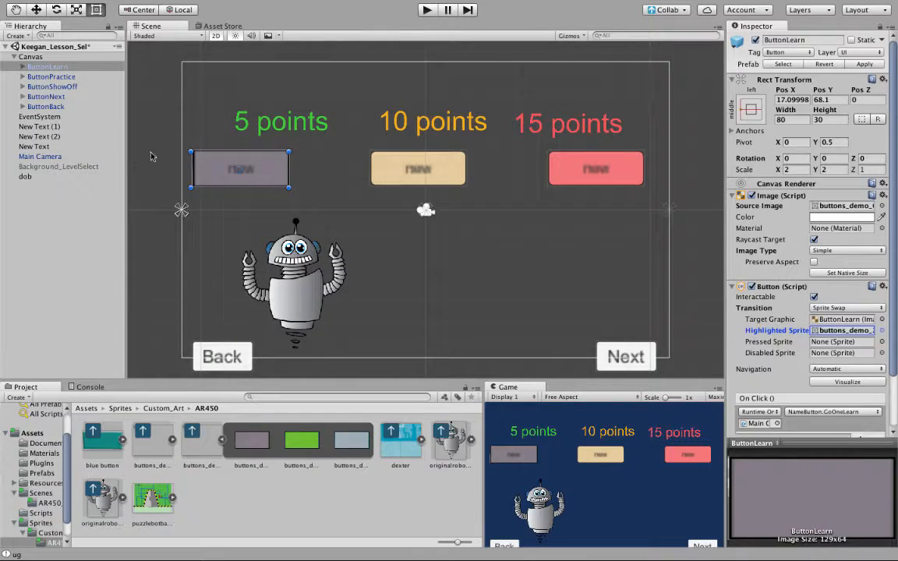
- Assign buttons_demo_1 as ButtonLearn's Pressed Sprite
click(881, 343)
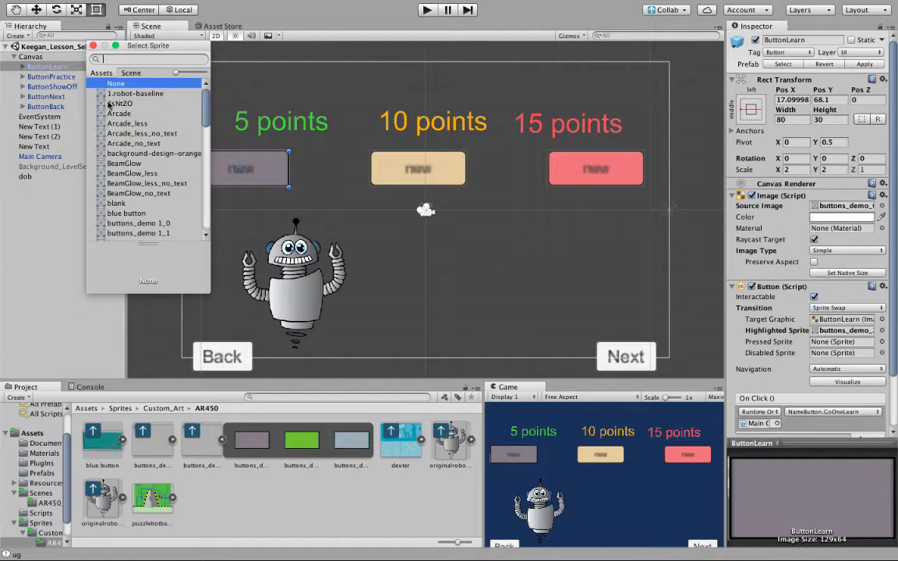
text(butto)
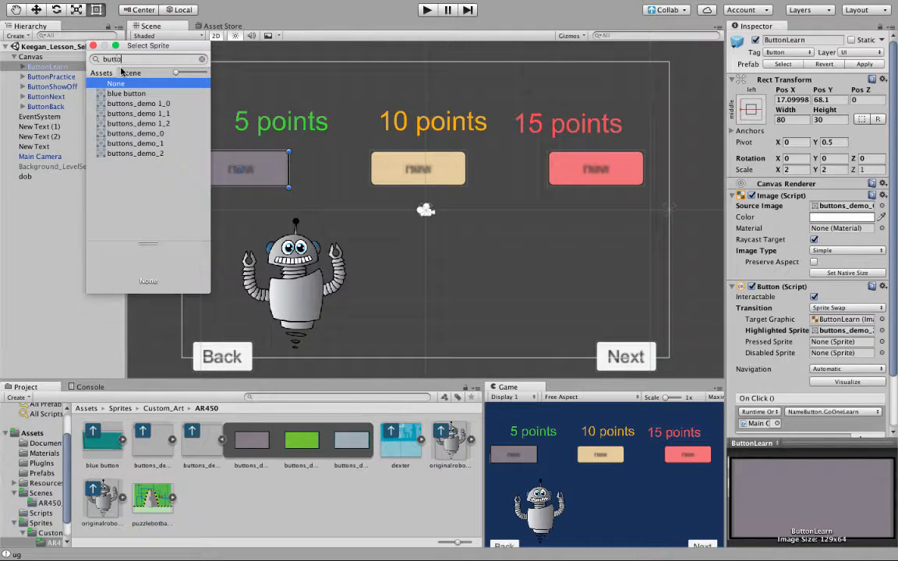
text(n)
click(133, 154)
click(138, 144)
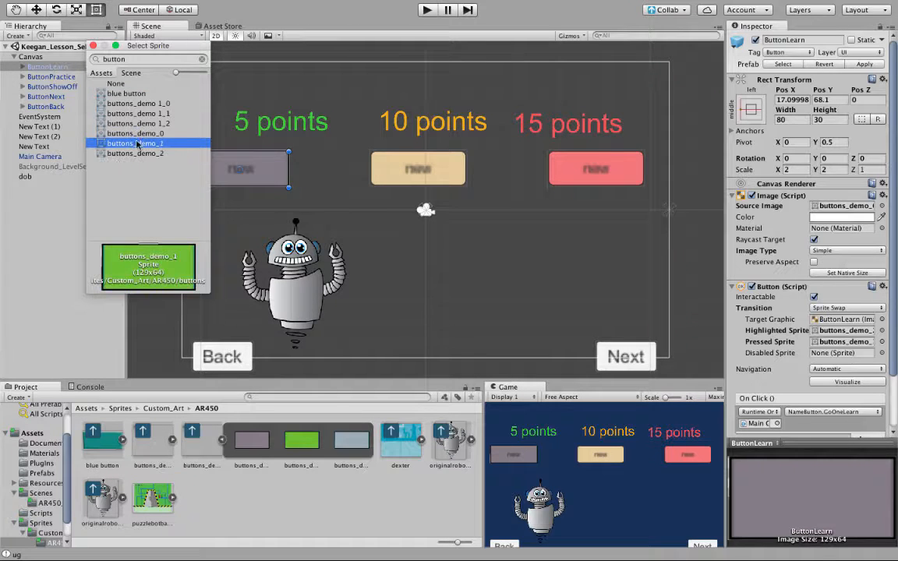
double_click(138, 145)
- Run the scene in Play mode, test ButtonLearn's highlighted and pressed sprites in the Game view, and stop playback
click(426, 9)
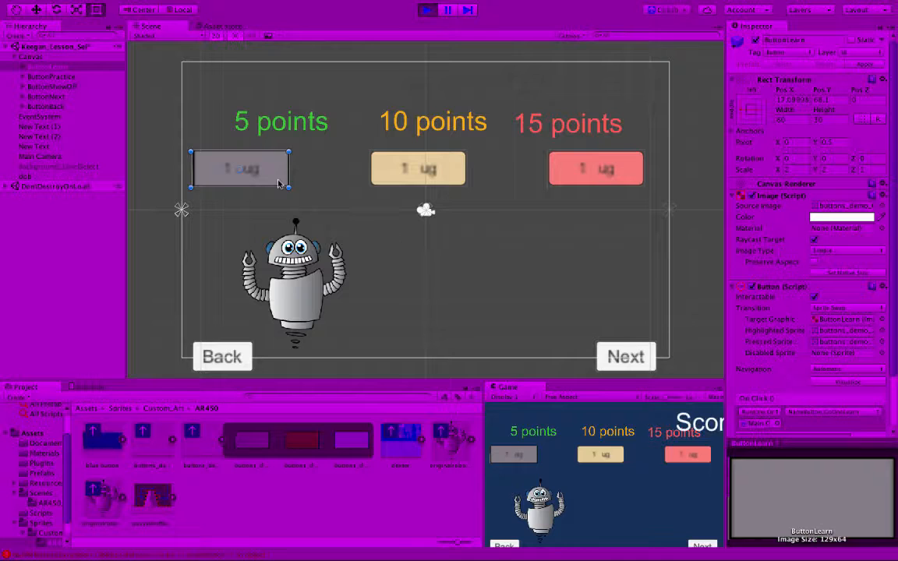
click(291, 205)
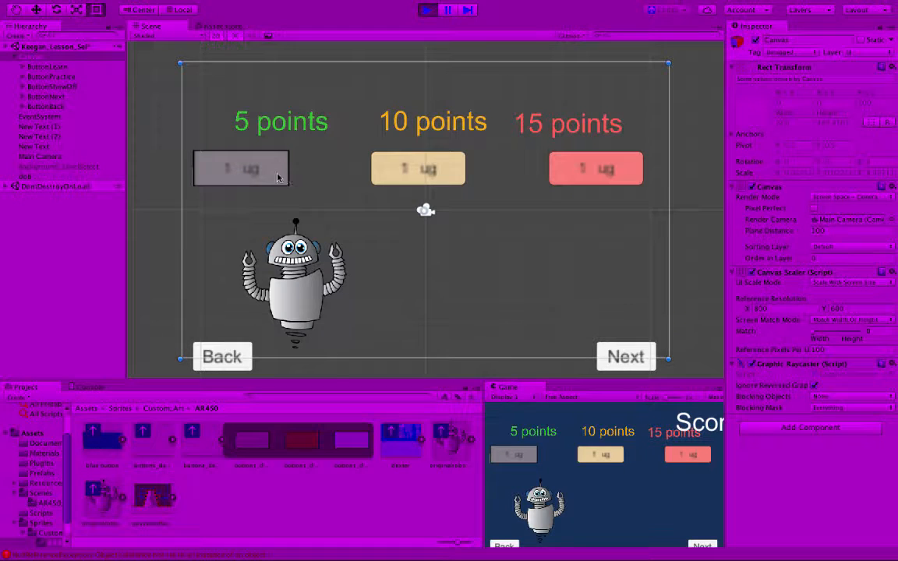
click(264, 155)
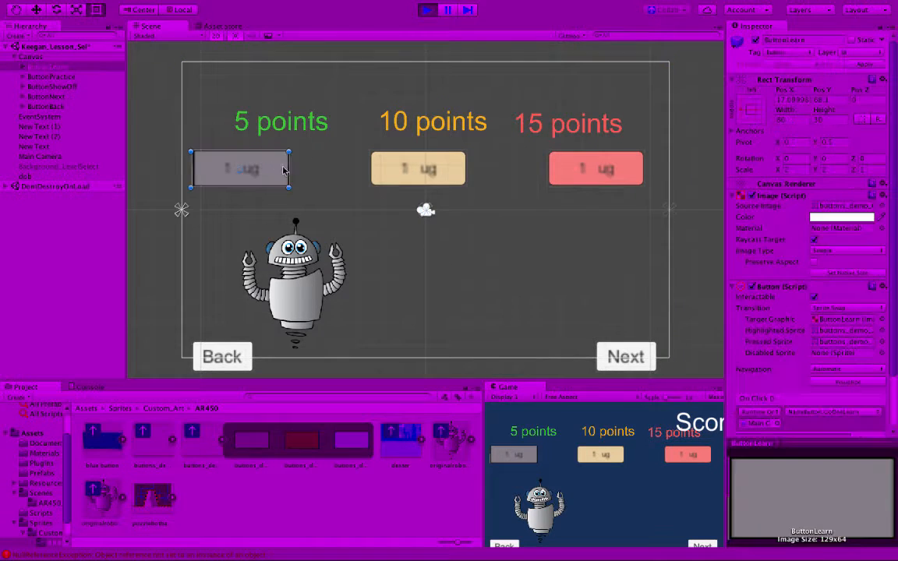
click(427, 10)
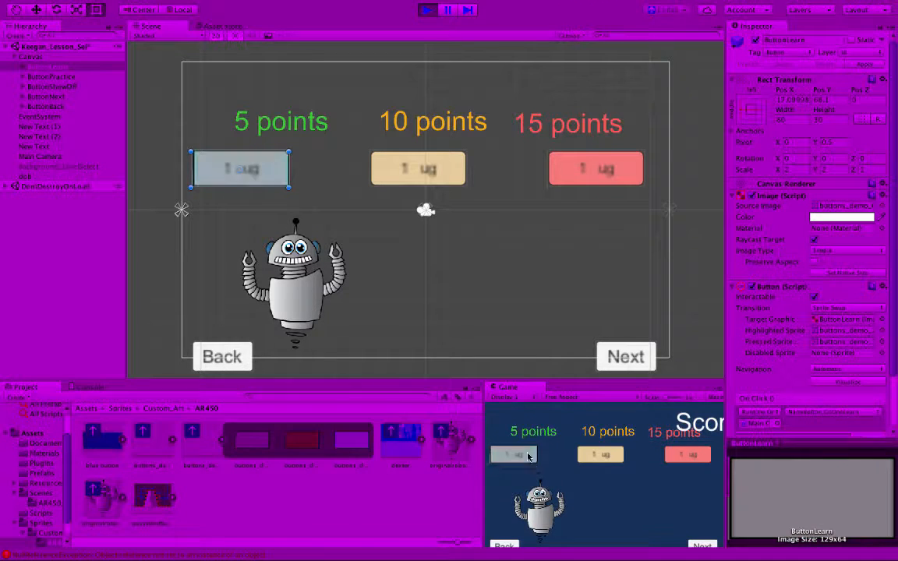
click(529, 458)
click(427, 9)
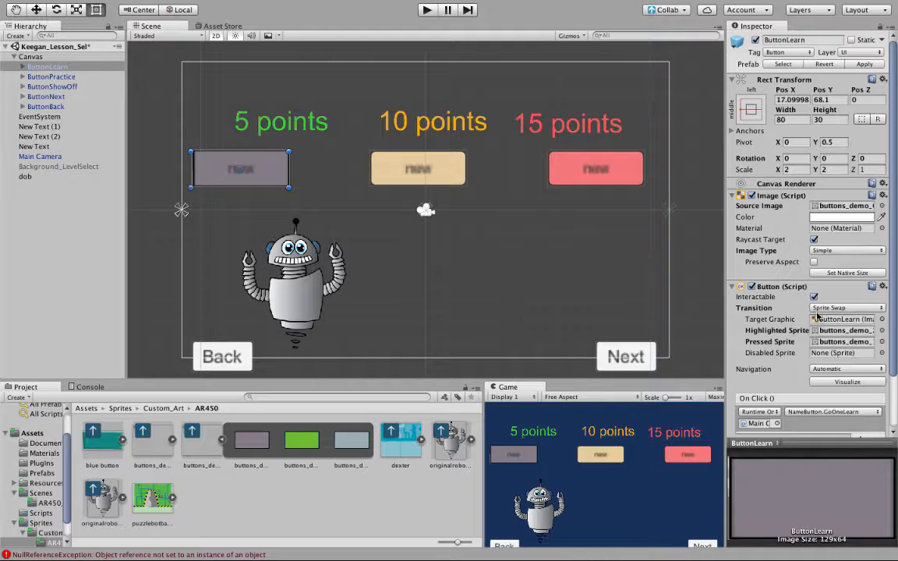
click(846, 307)
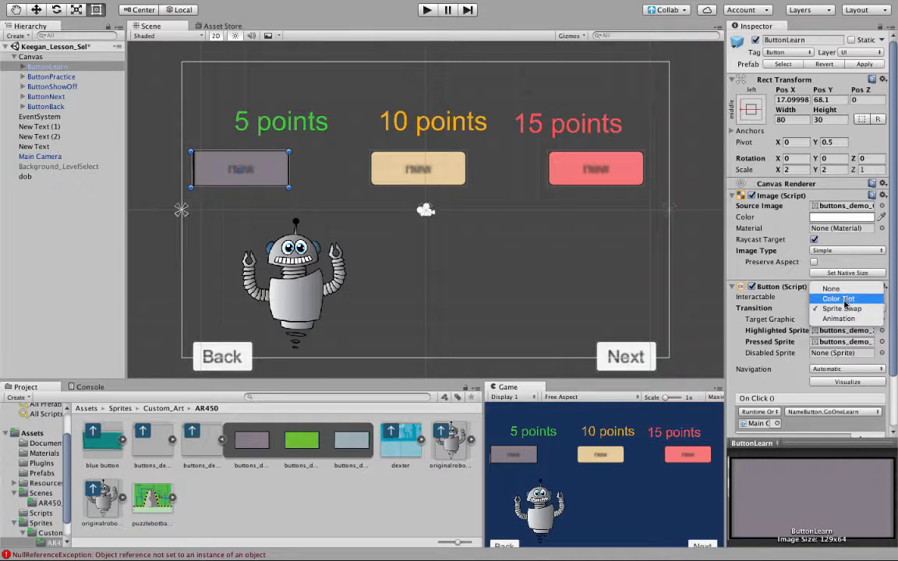
click(845, 310)
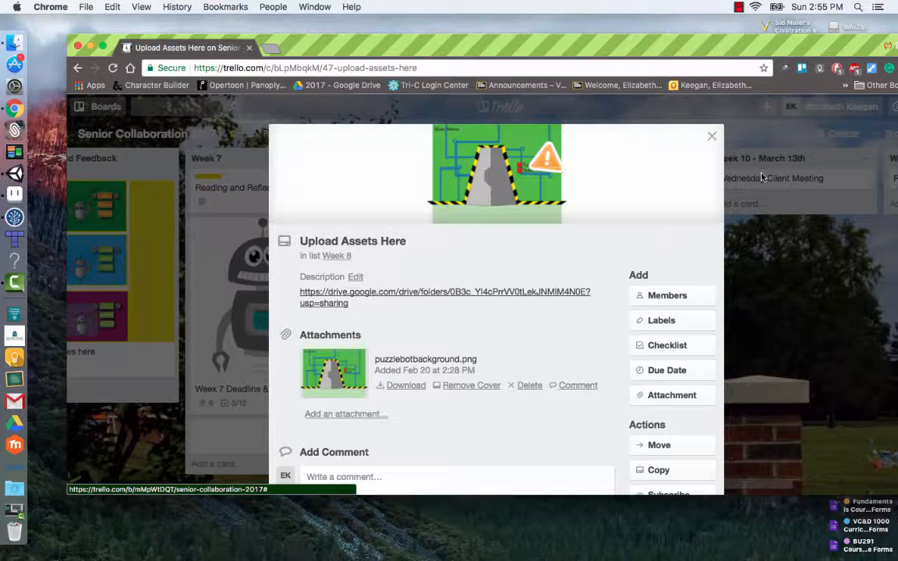
- Open the shared Google Drive link on the "Upload Assets Here" Trello card and go into the Backgrounds folder
click(494, 298)
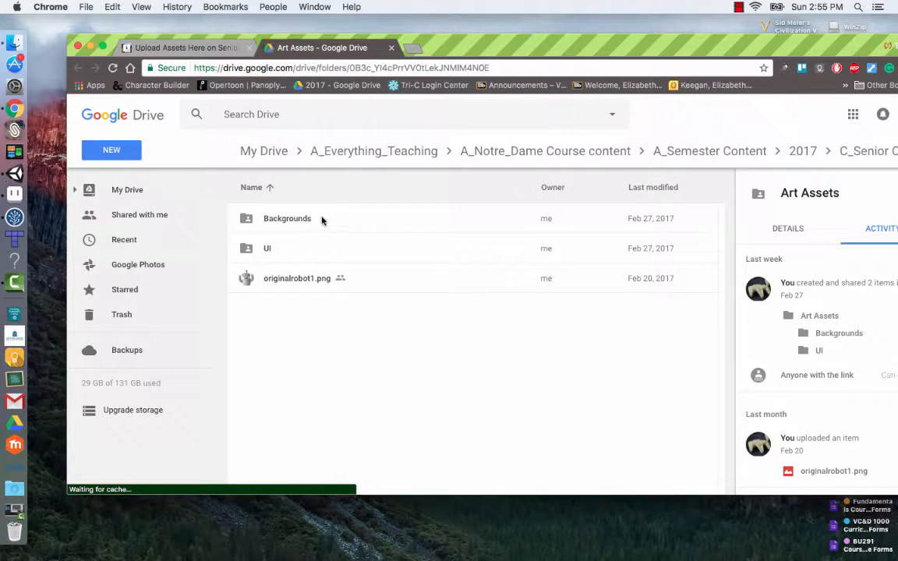
double_click(308, 221)
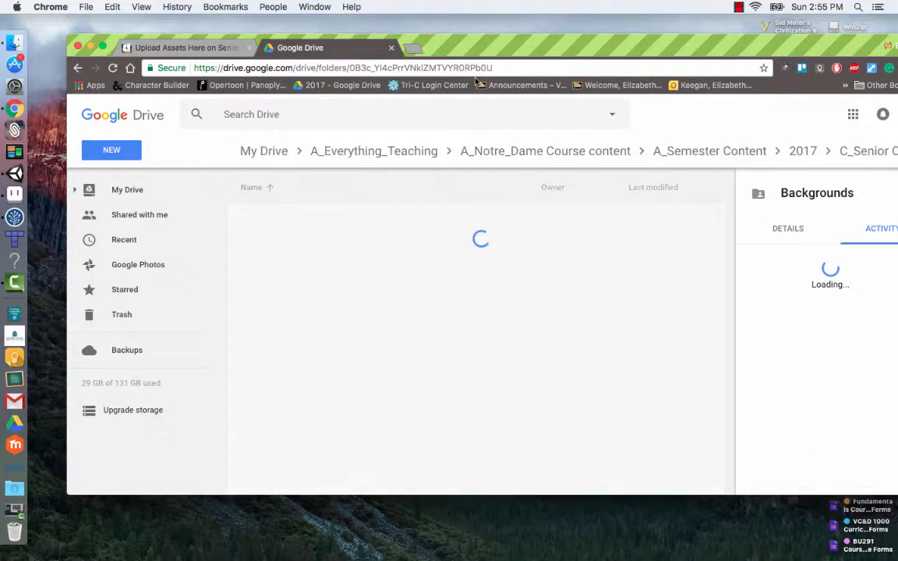
drag(505, 50, 465, 29)
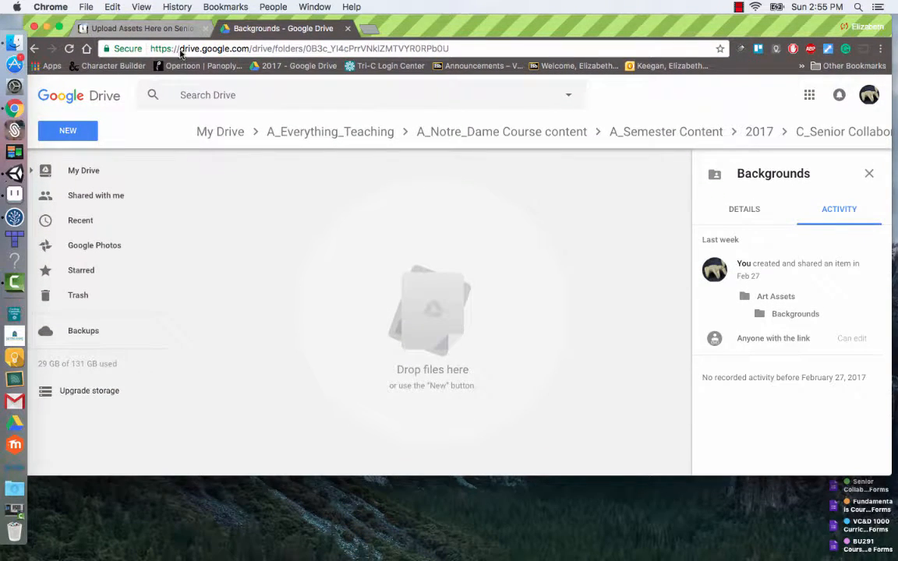
- Download the puzzlebotbackground.png attachment from the Trello card and return to the Backgrounds folder in Google Drive
click(131, 29)
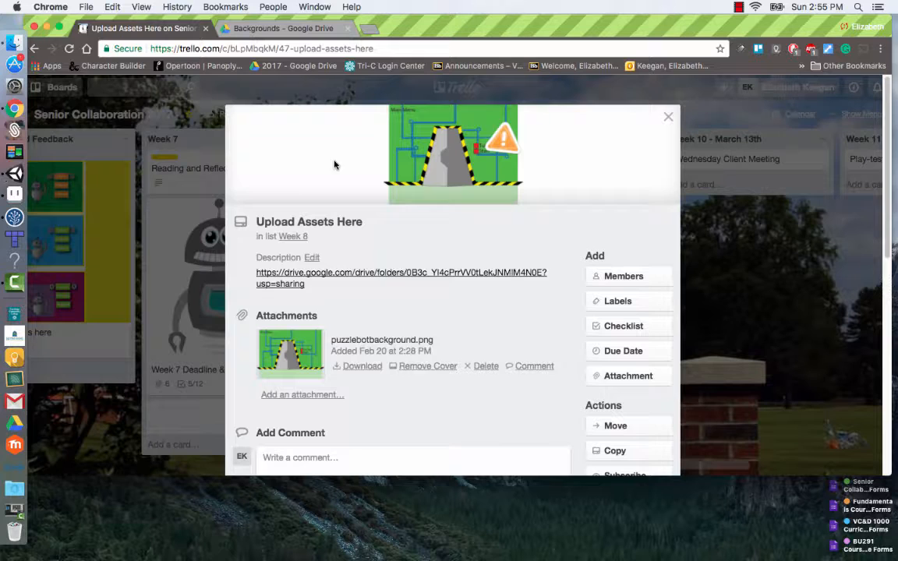
click(363, 367)
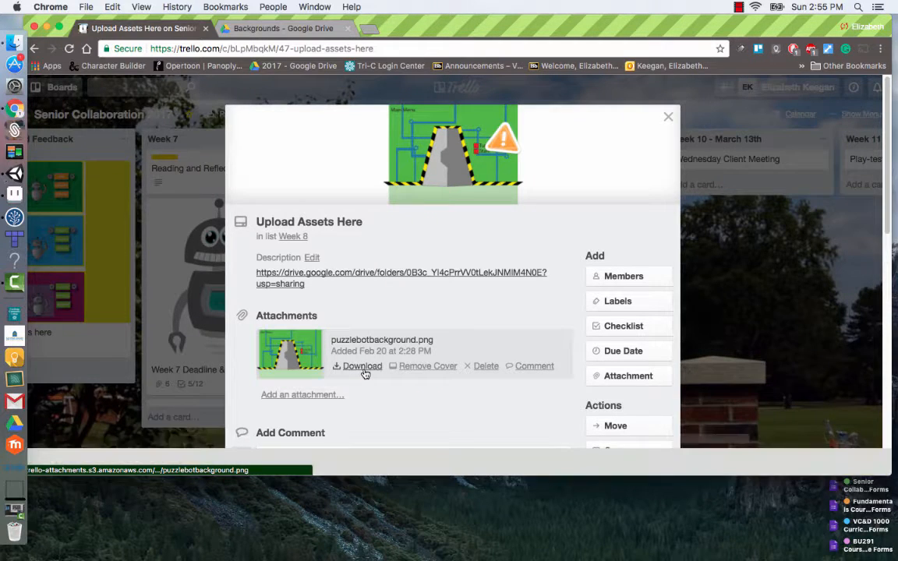
click(277, 28)
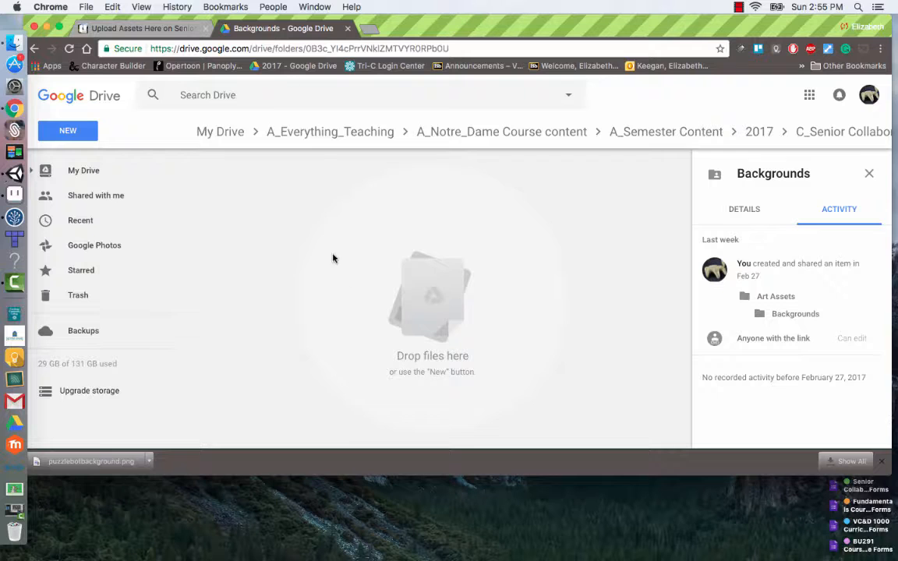
- Upload puzzlebotbackground.png from Downloads to the Backgrounds folder in Google Drive
click(87, 136)
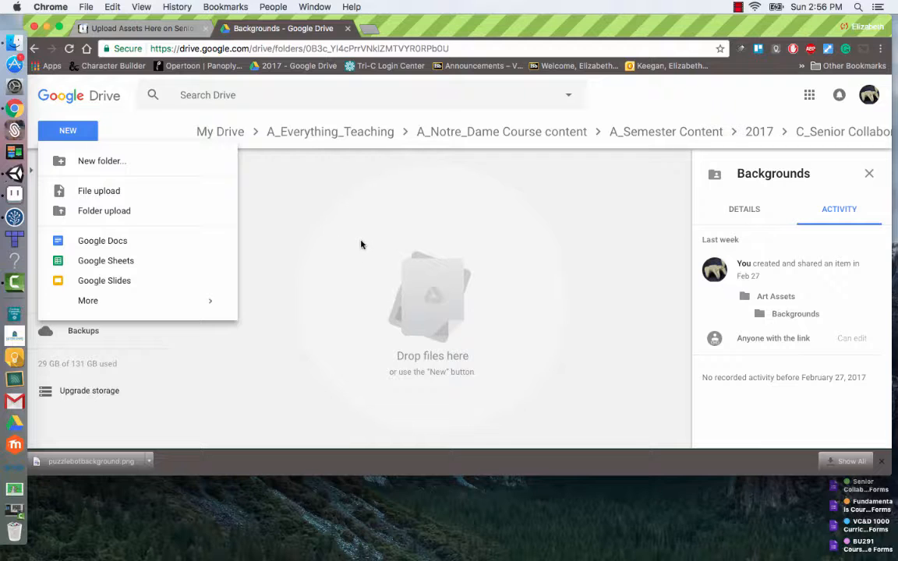
click(176, 194)
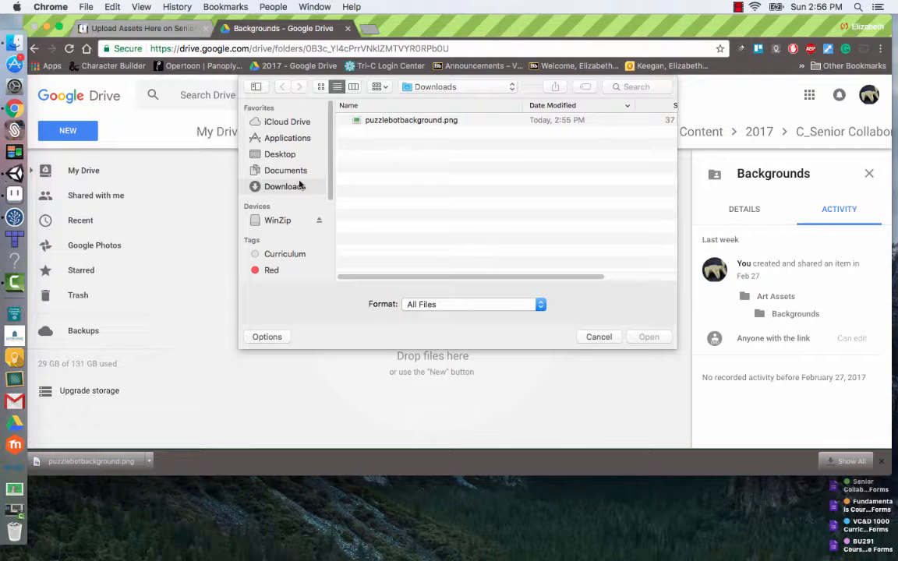
click(423, 121)
click(651, 338)
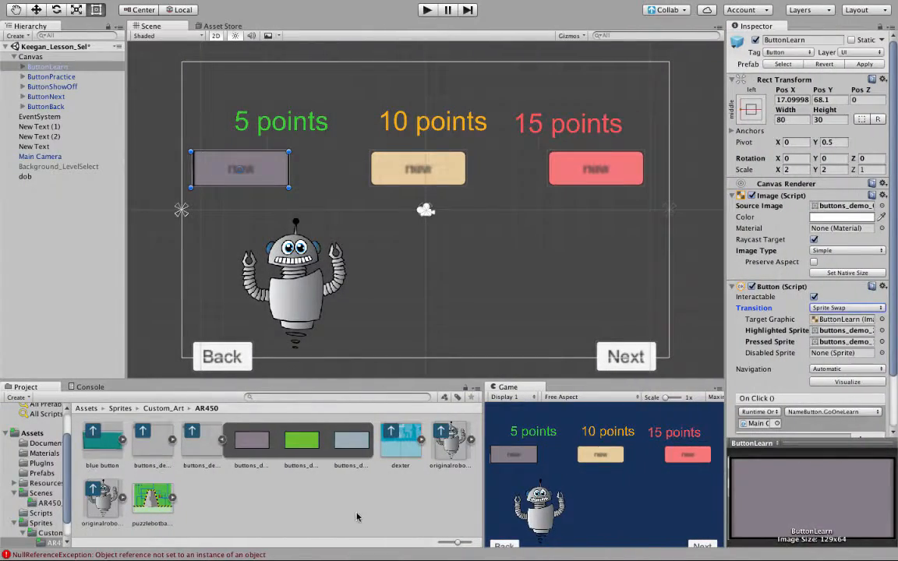
click(357, 517)
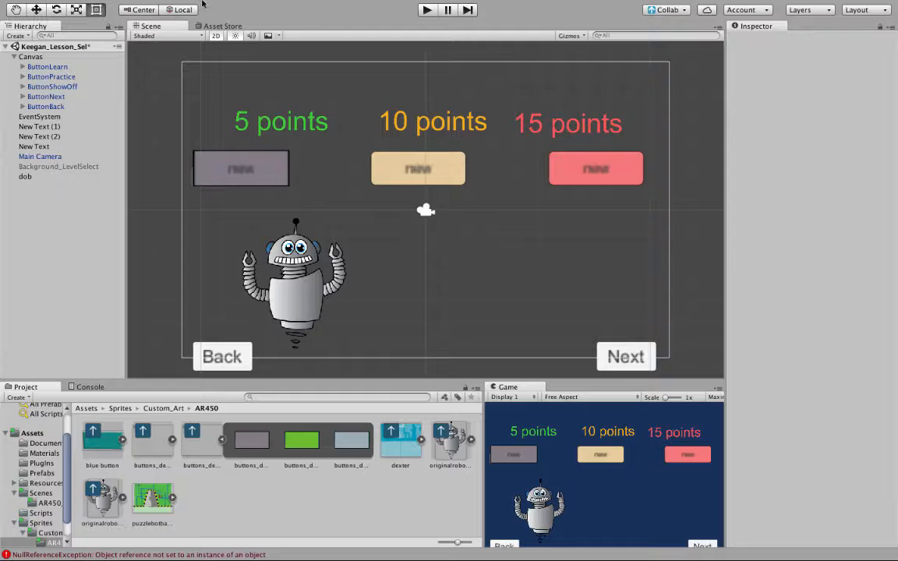
mouse_move(171, 3)
click(134, 8)
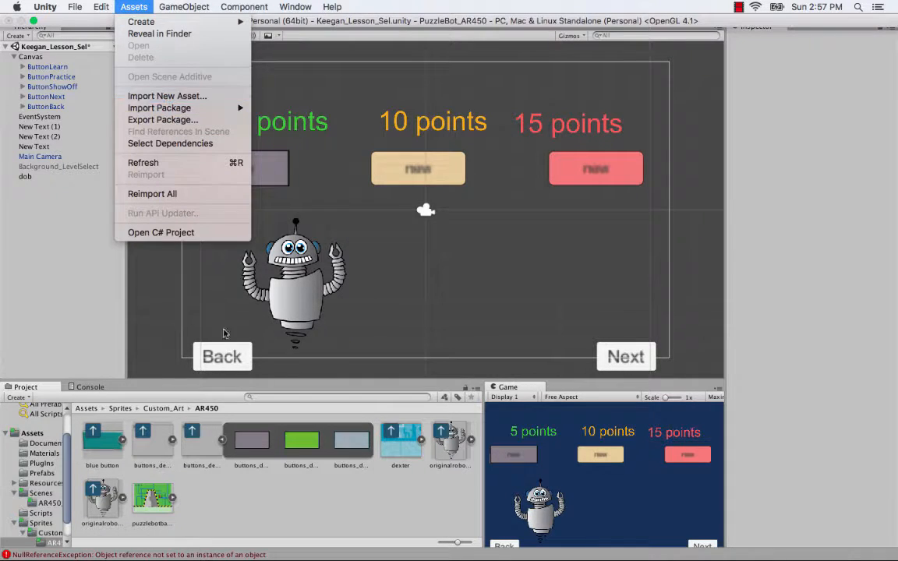
click(193, 502)
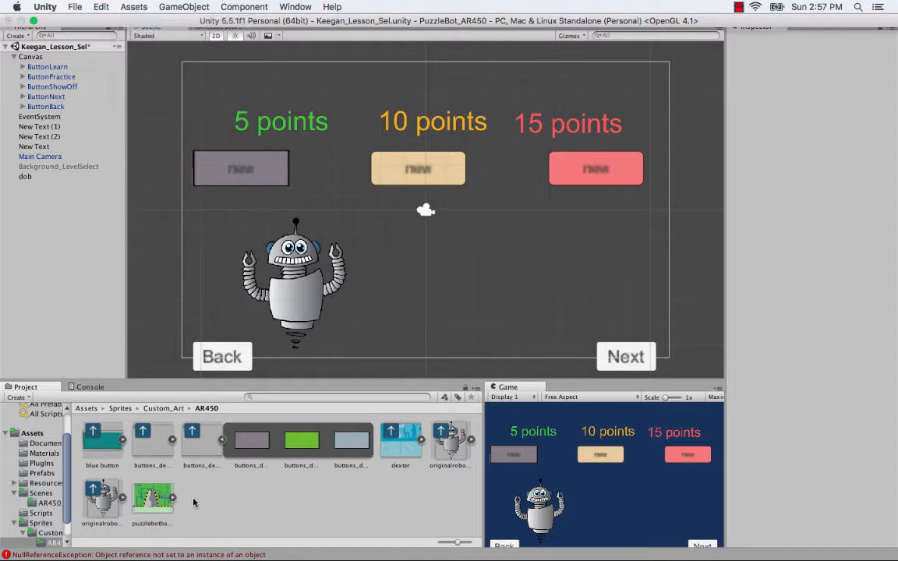
- Browse to Assets > Sprites > Custom_Art > AR450, select puzzlebotbackground and choose Sprite (2D and UI) as its Texture Type
click(152, 497)
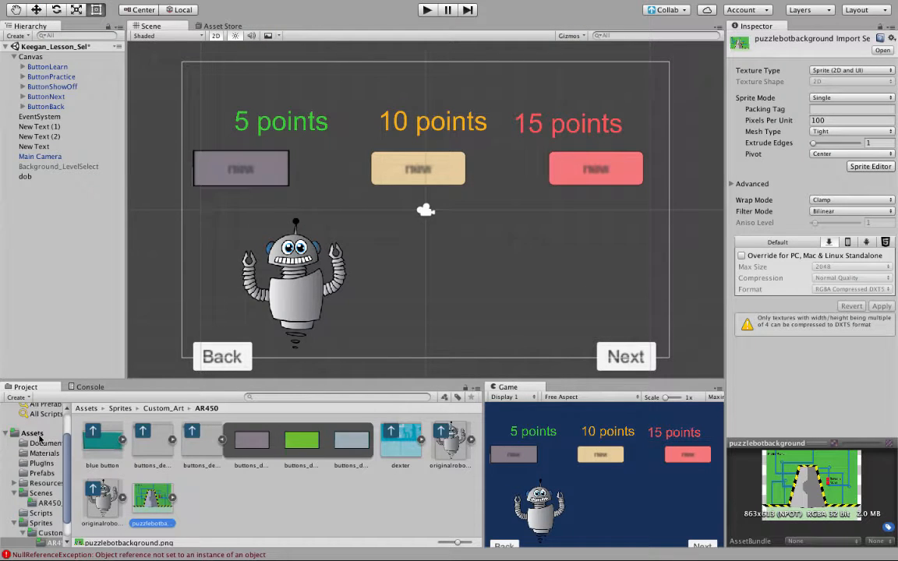
click(32, 432)
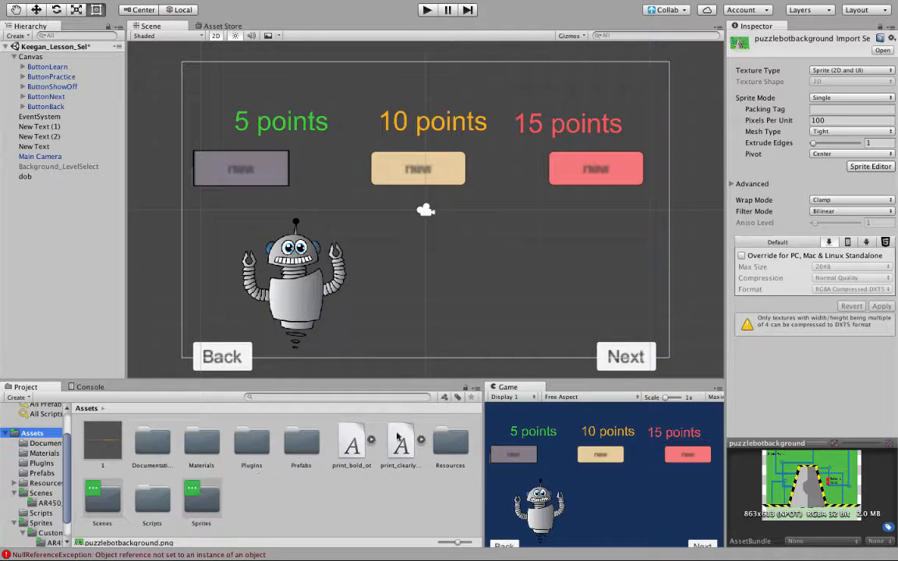
double_click(204, 505)
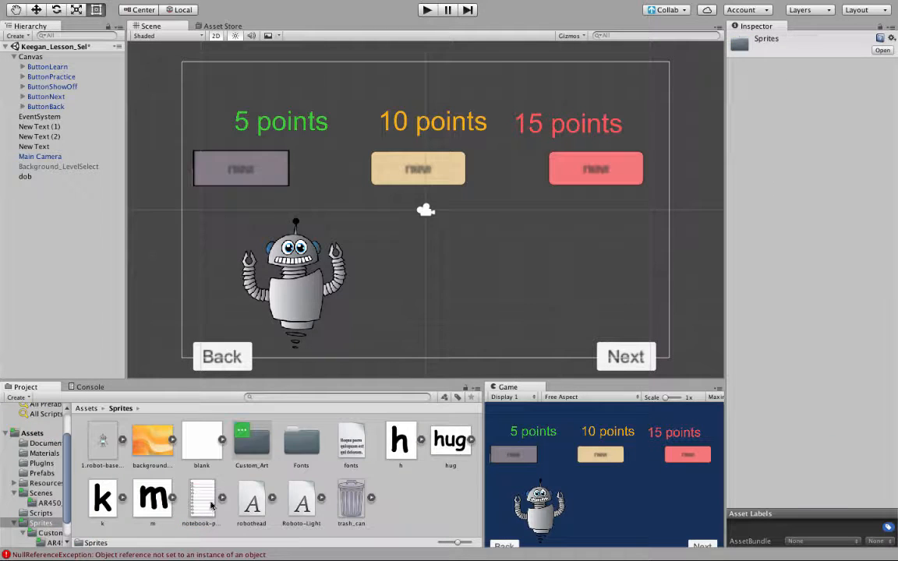
double_click(247, 448)
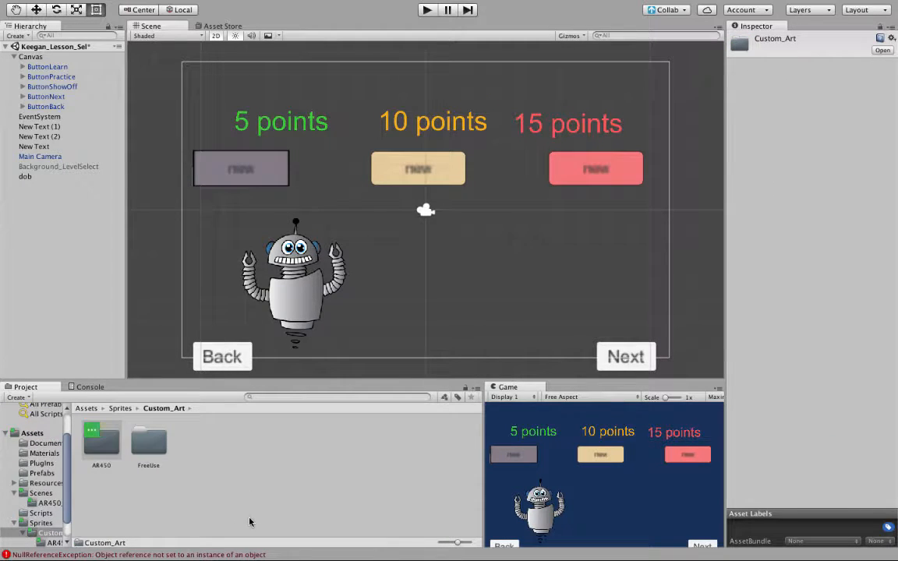
double_click(107, 443)
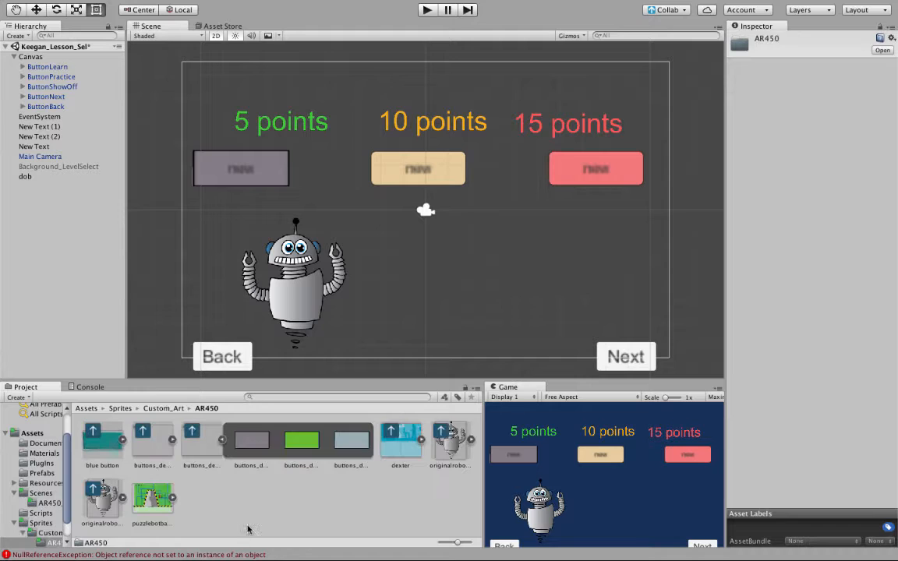
click(144, 510)
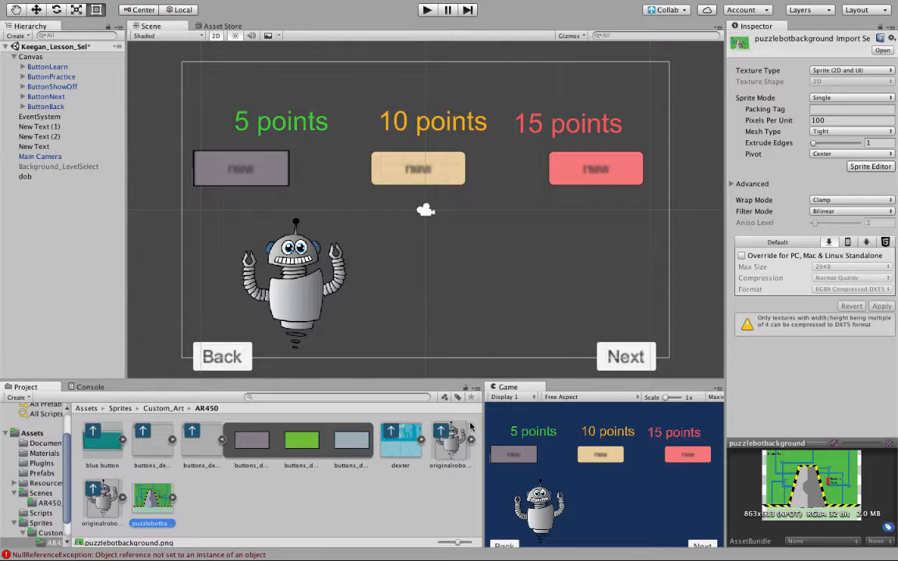
click(827, 72)
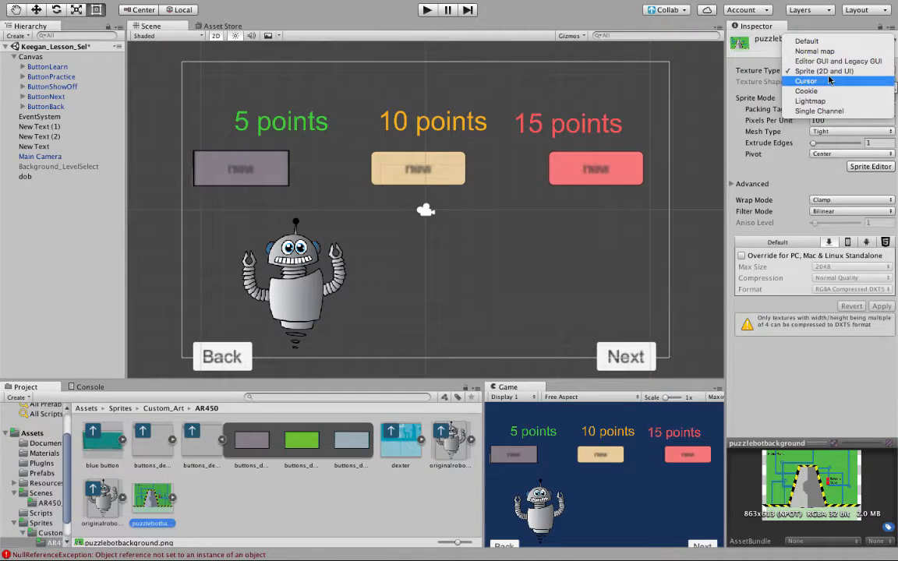
click(830, 72)
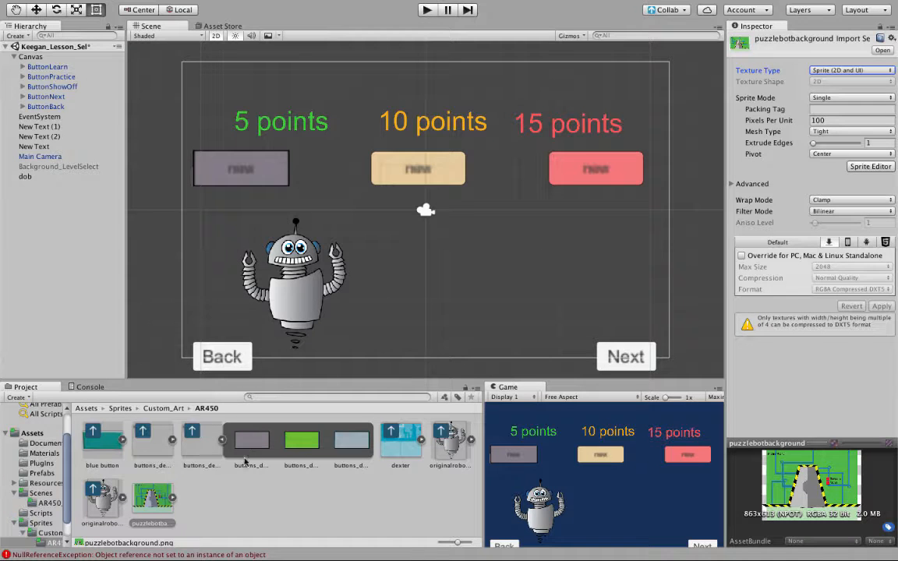
- Place the puzzlebotbackground sprite in the scene and rename its object BG_lesson_select
drag(155, 507, 393, 236)
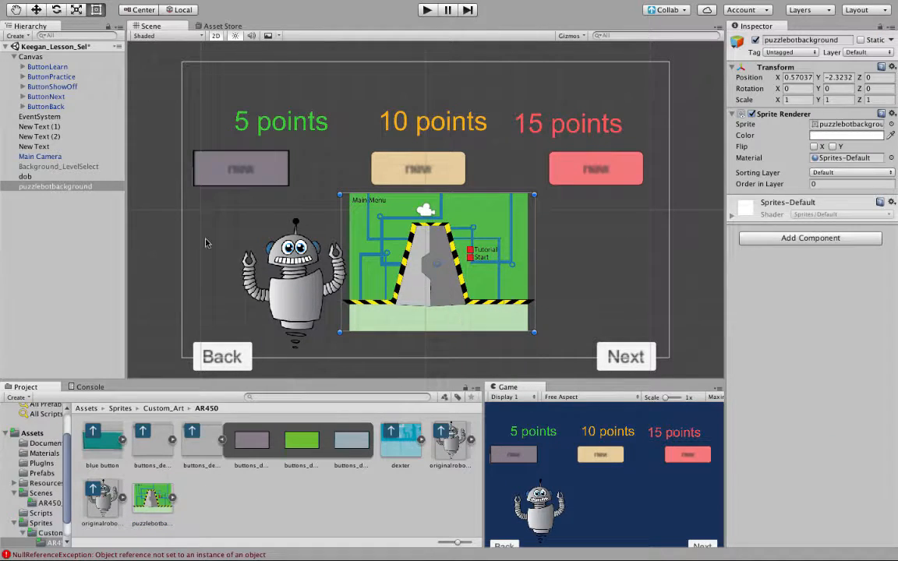
click(92, 187)
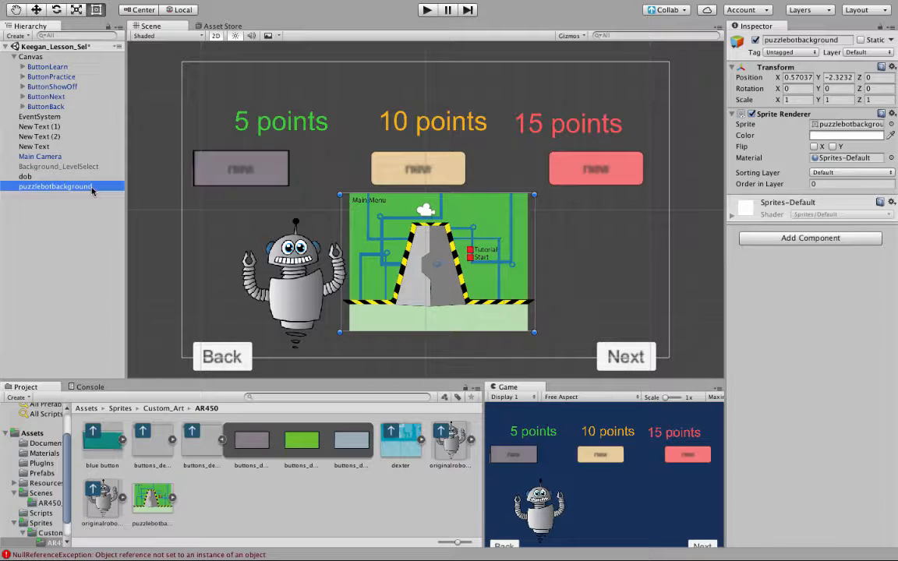
click(92, 188)
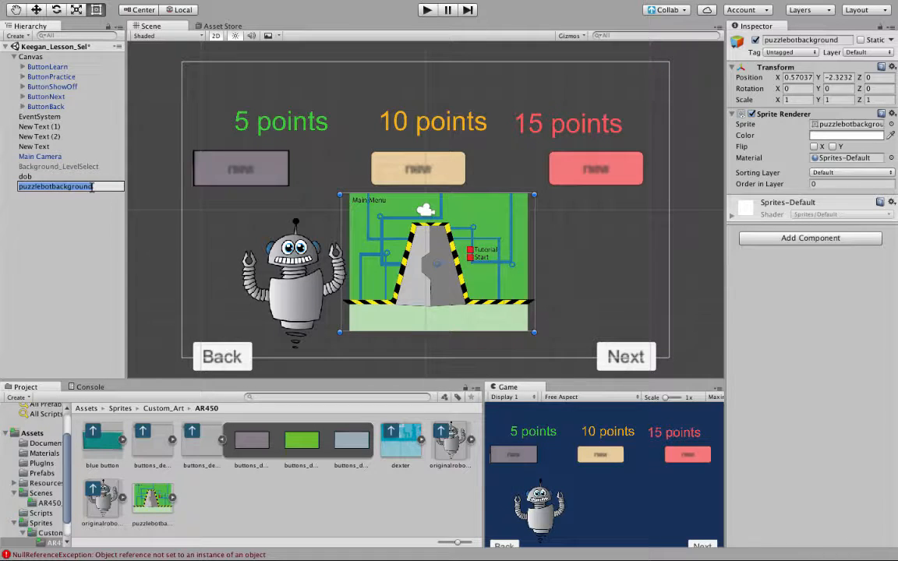
text(BG_)
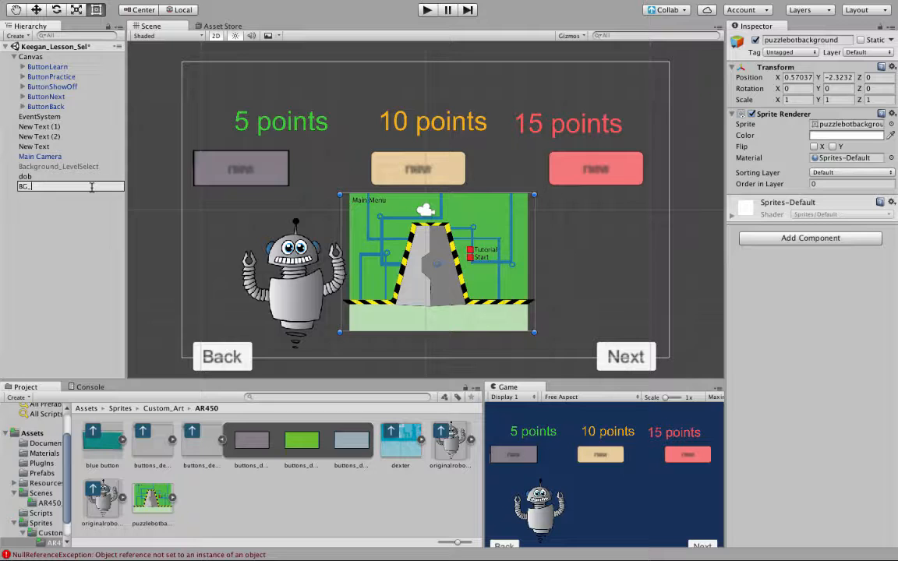
text(lesson_select)
key(Return)
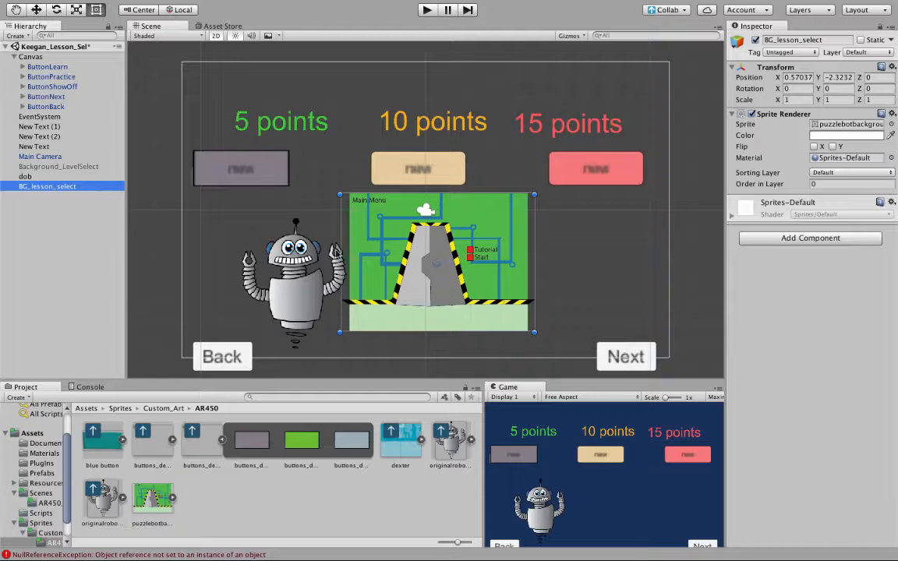
- Align BG_lesson_select with the canvas's upper-left corner and scale it up proportionally to about 2.74 to span the canvas width
drag(428, 236, 263, 101)
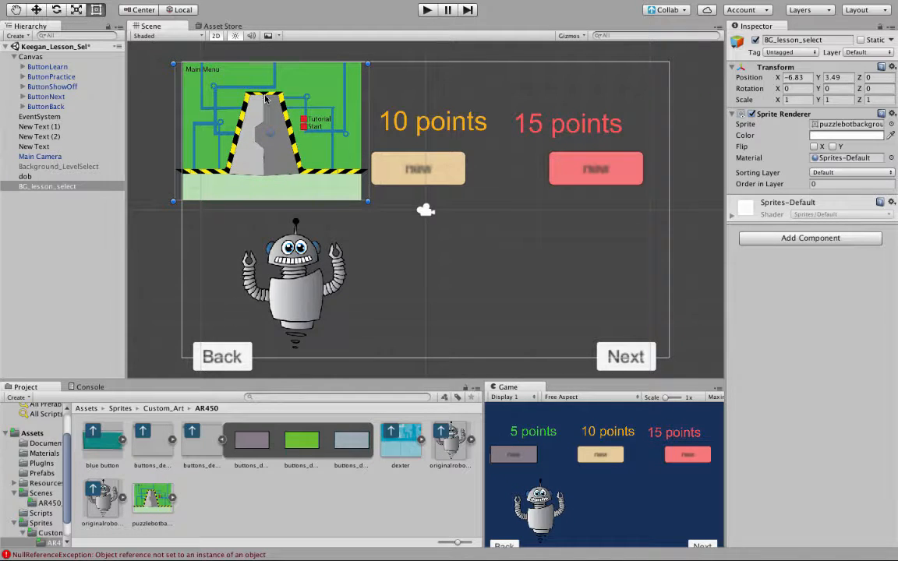
scroll(473, 255, down, 2)
scroll(473, 255, down, 3)
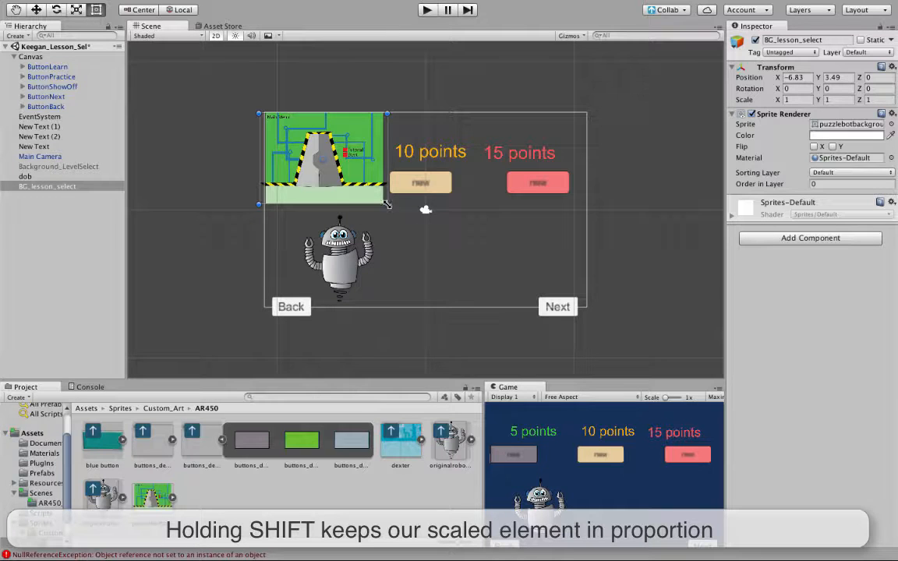
shift+drag(387, 204, 496, 290)
shift+drag(582, 318, 597, 341)
drag(511, 318, 509, 297)
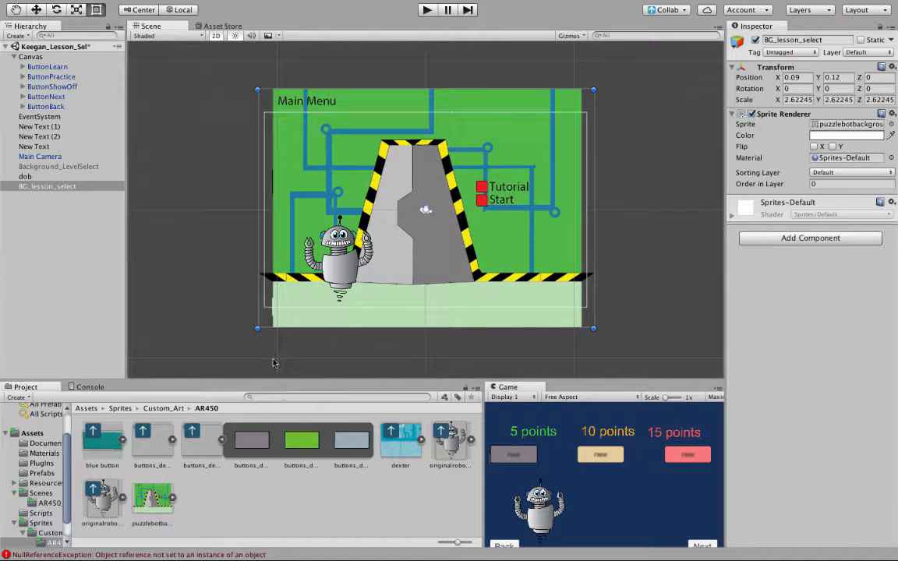
shift+drag(257, 328, 246, 332)
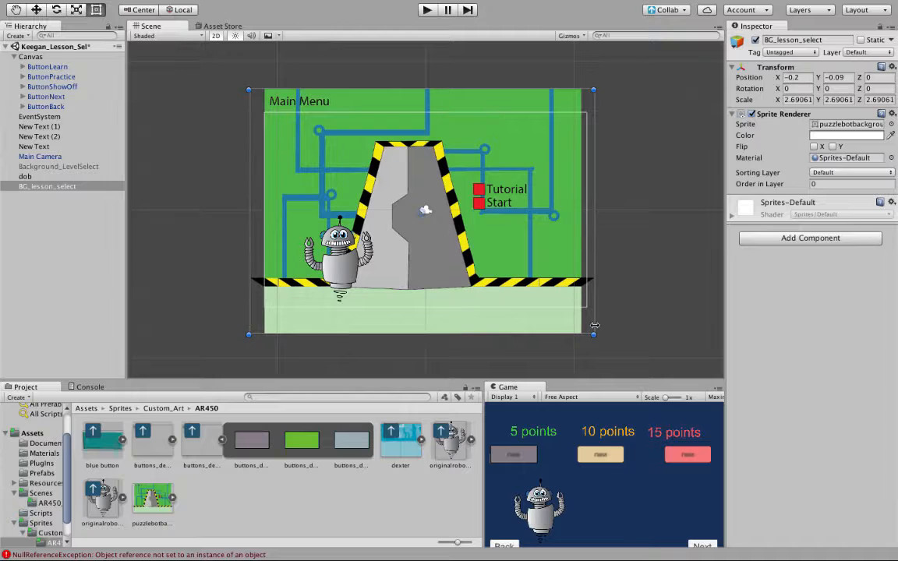
shift+drag(596, 337, 599, 338)
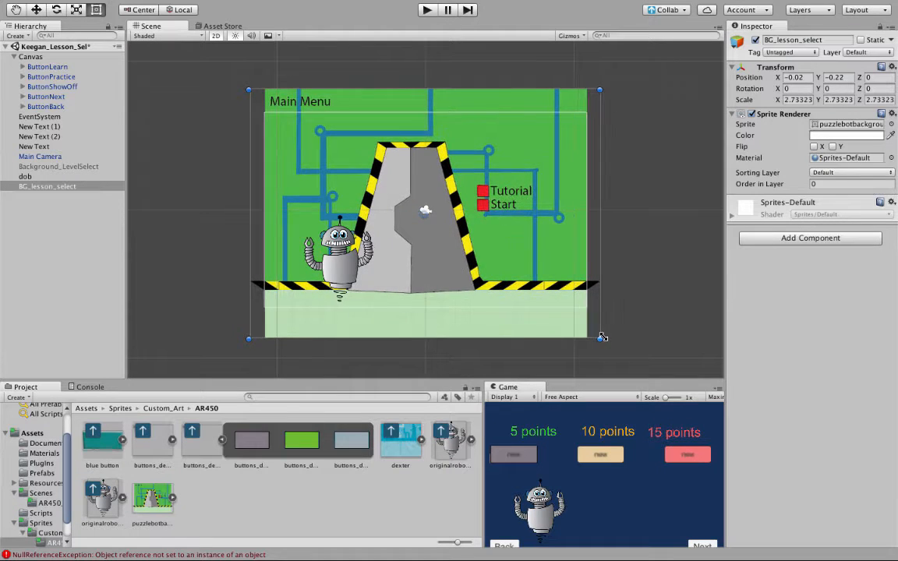
- Move BG_lesson_select up to about X -0.08, Y 1.61 so its lower edge meets the canvas's bottom edge, and deselect it
drag(543, 333, 539, 299)
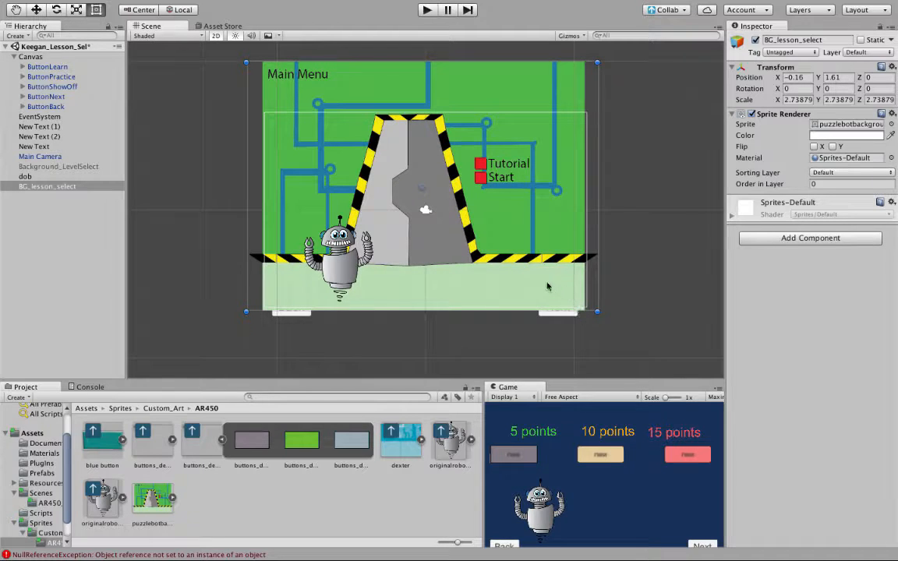
drag(553, 284, 556, 285)
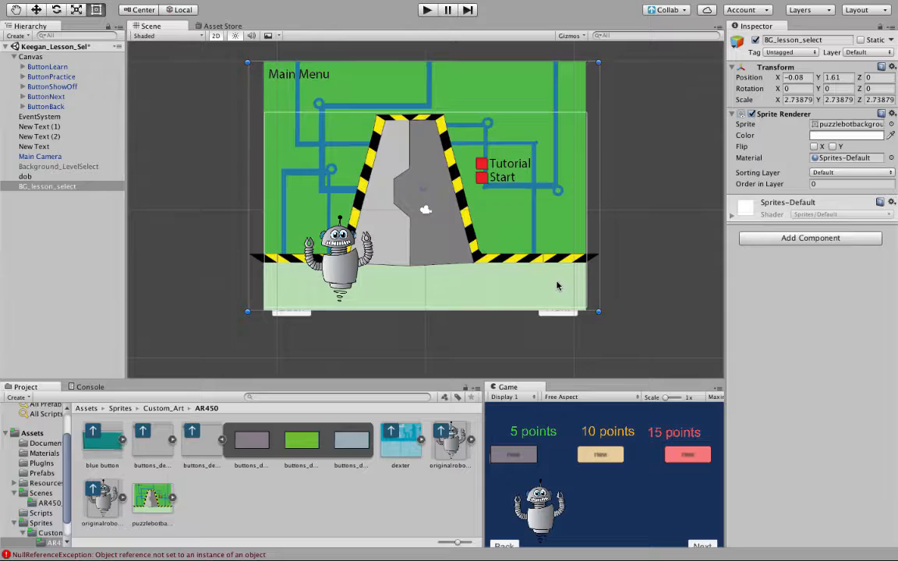
click(623, 340)
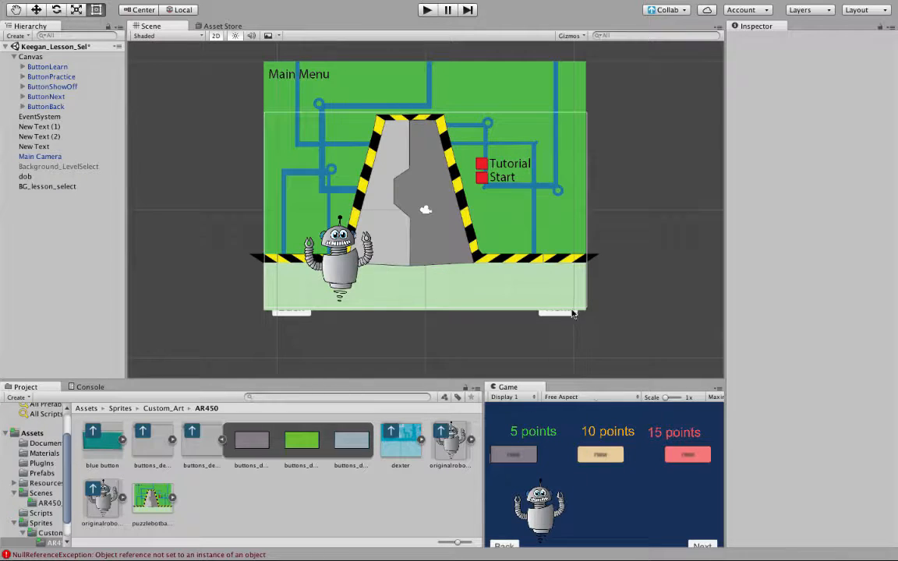
- Move the BG_lesson_select background down to about Y -0.04 so it covers the whole canvas
click(343, 96)
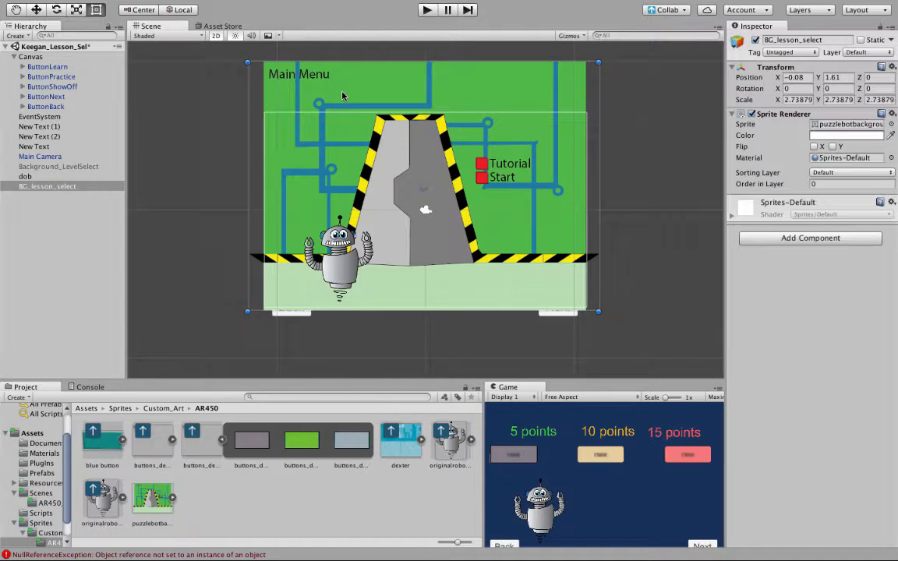
key(w)
drag(426, 147, 426, 170)
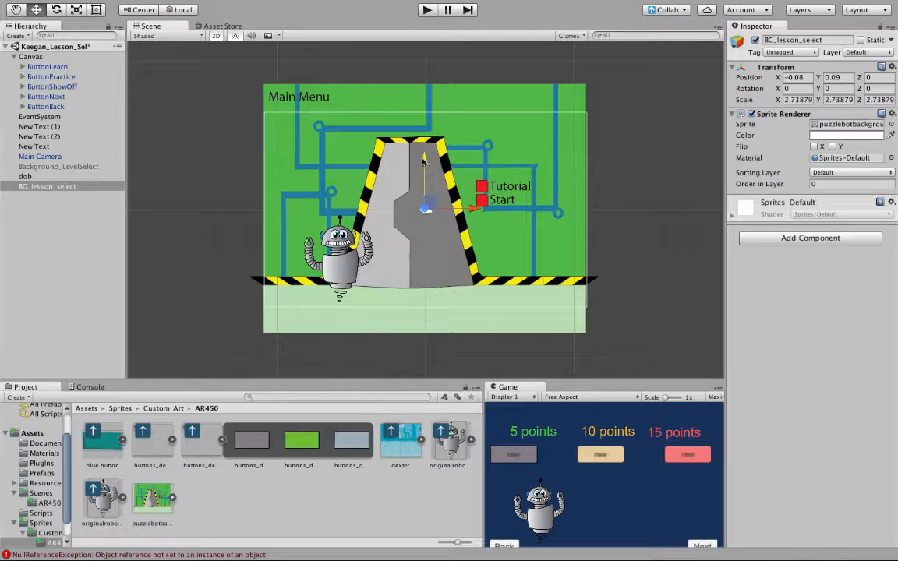
drag(423, 158, 425, 161)
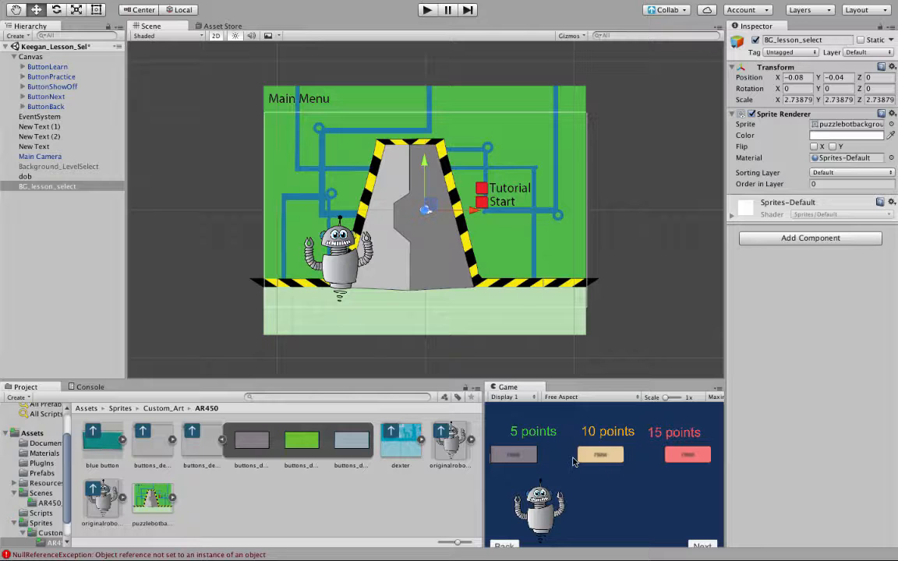
key(ctrl+Right)
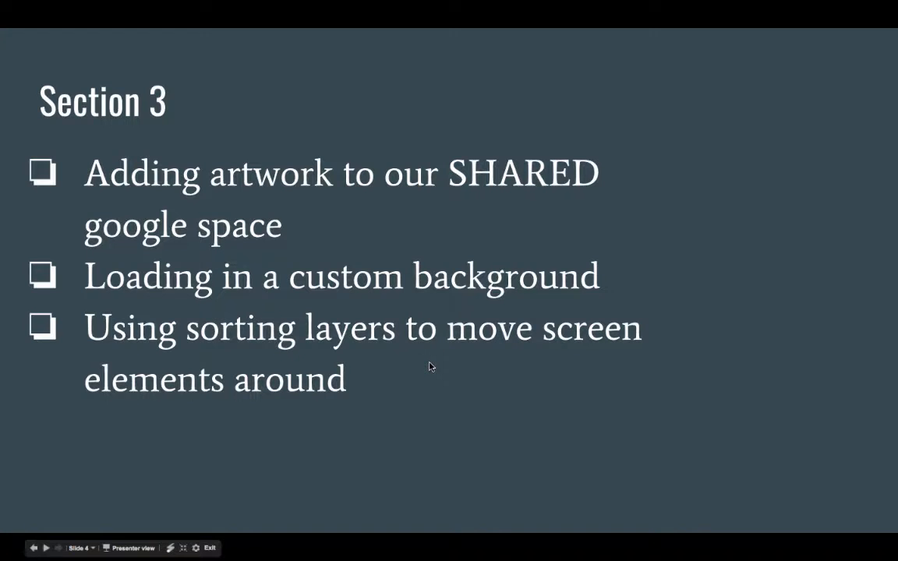
key(ctrl+Left)
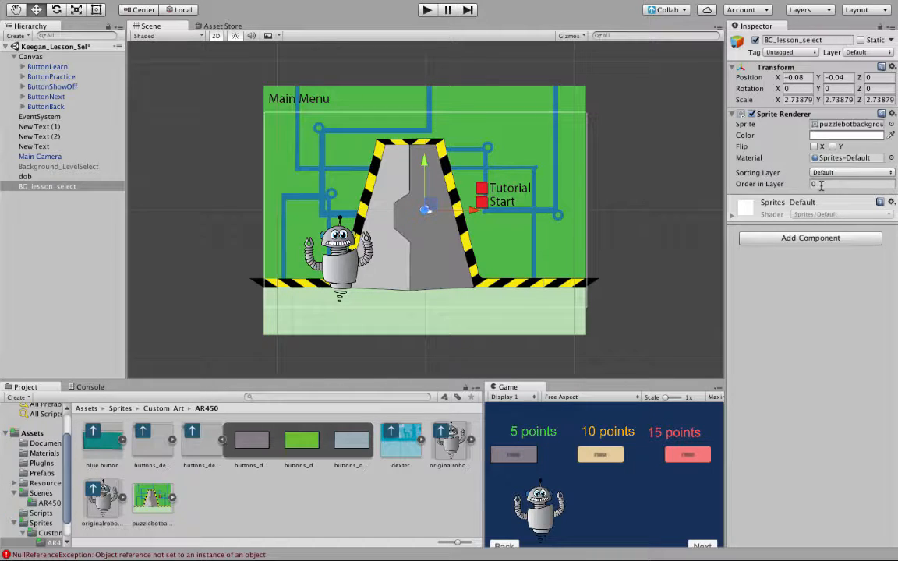
- Put BG_lesson_select on the Background sorting layer and set its Order in Layer to -1
click(822, 173)
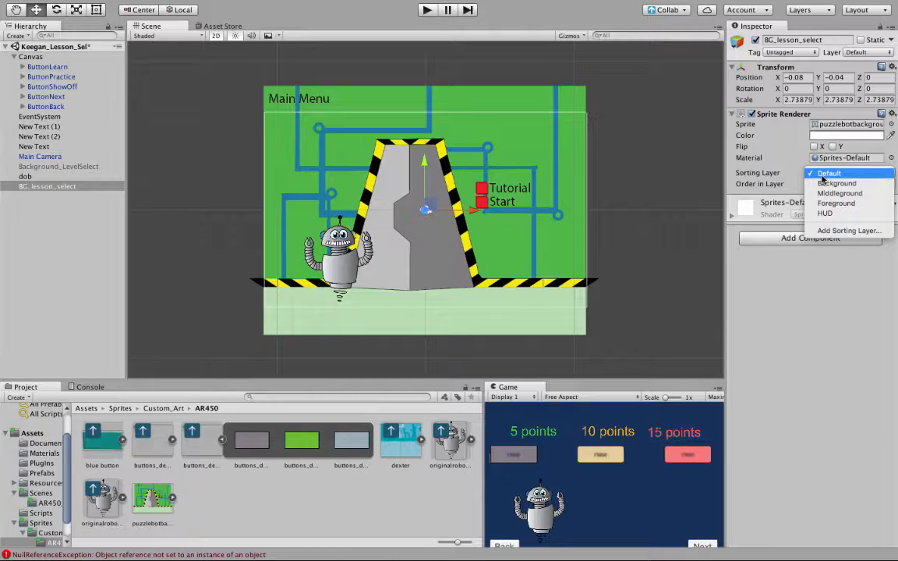
click(825, 272)
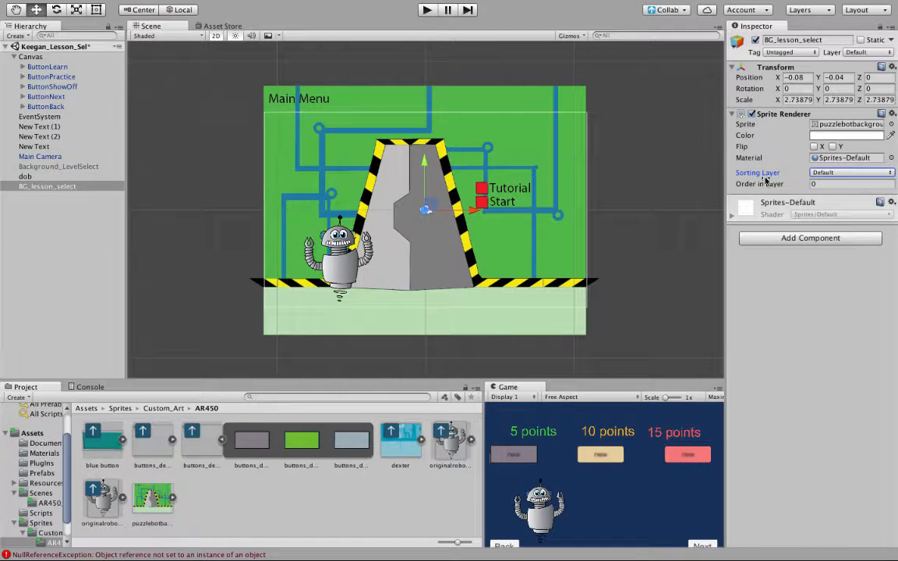
click(813, 174)
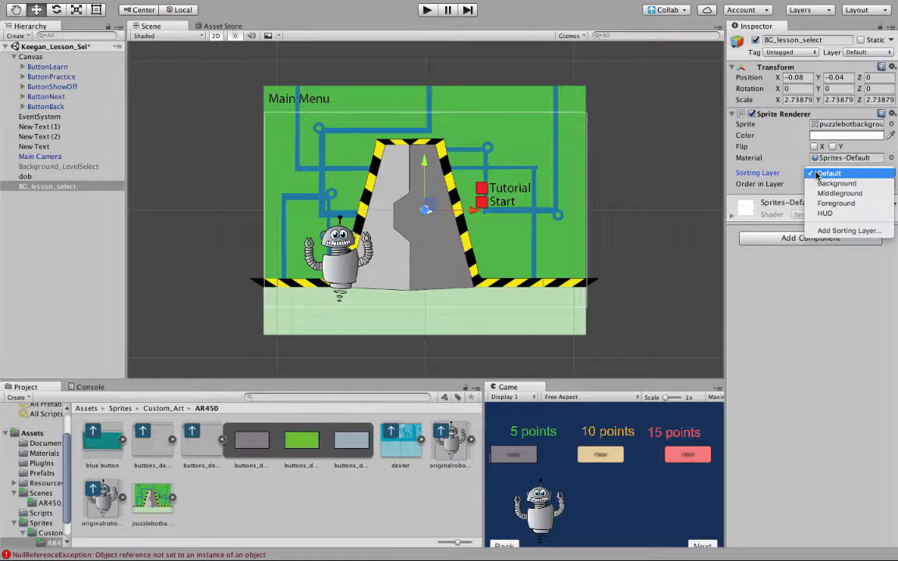
click(835, 184)
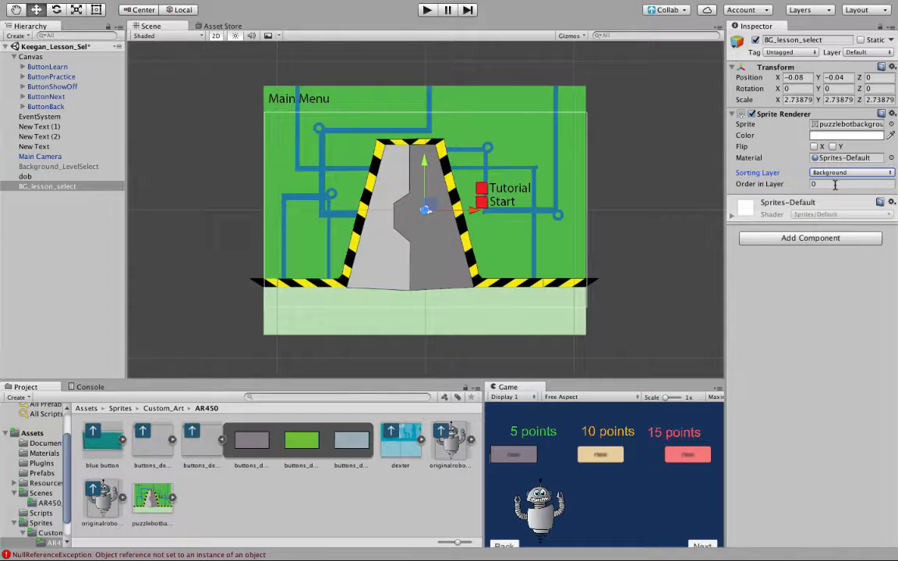
click(832, 185)
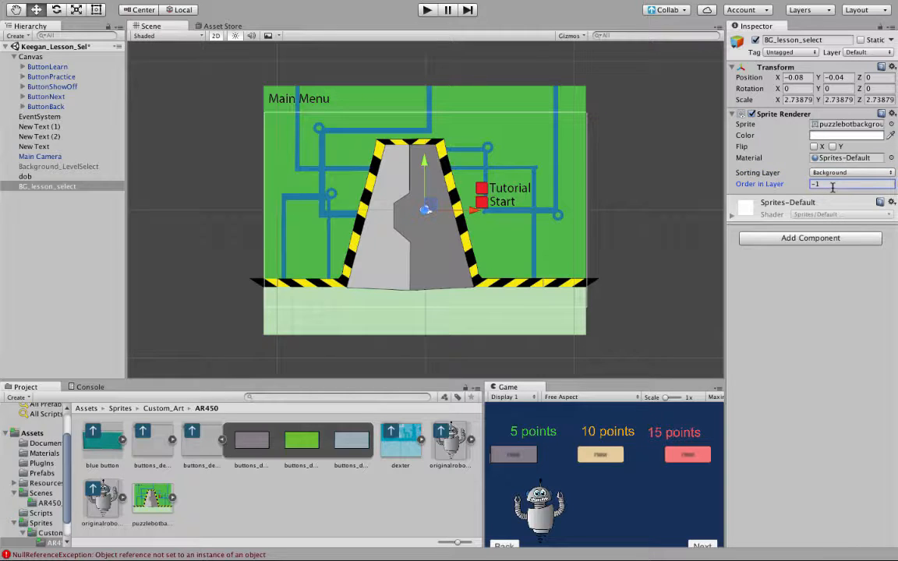
text(-1)
key(Return)
- Inspect the components of ButtonBack and the Main Camera for sorting settings
click(62, 105)
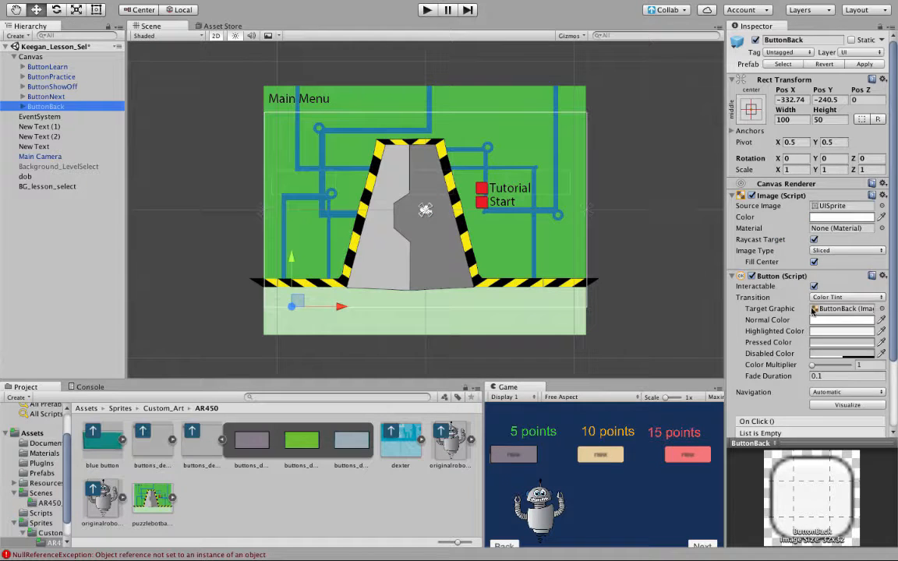
scroll(813, 310, down, 3)
scroll(813, 311, up, 3)
scroll(803, 282, down, 3)
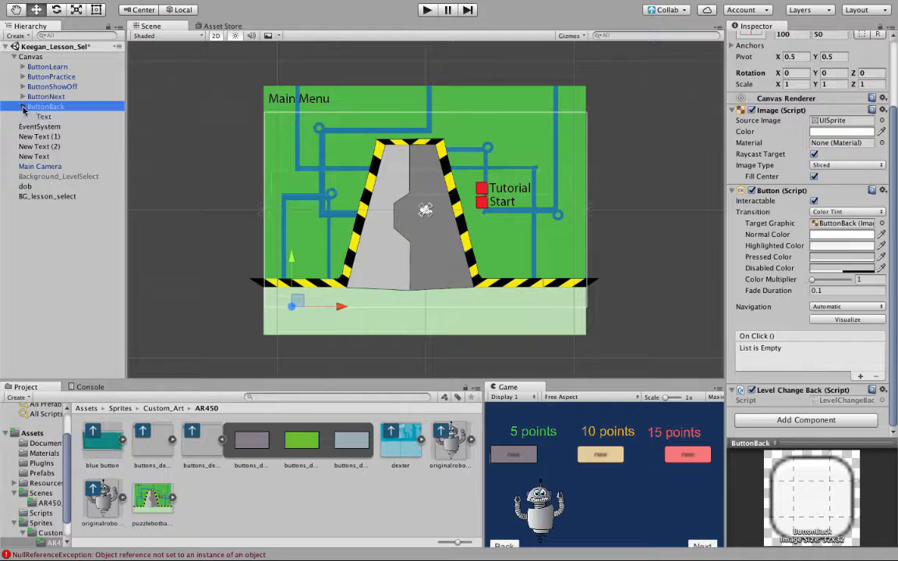
click(40, 156)
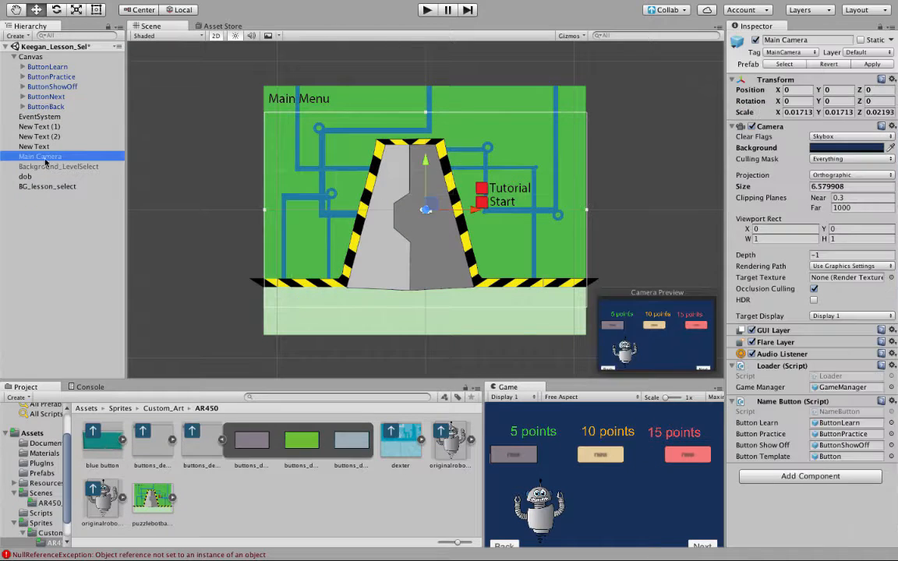
- Assign BG_lesson_select to the Default sorting layer, keeping its Order in Layer at -1
click(56, 187)
click(838, 173)
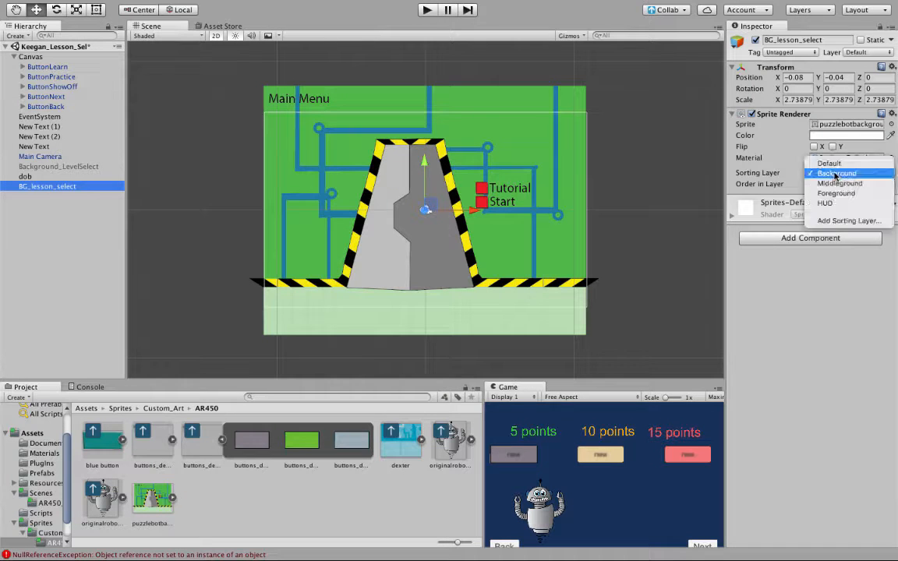
click(831, 164)
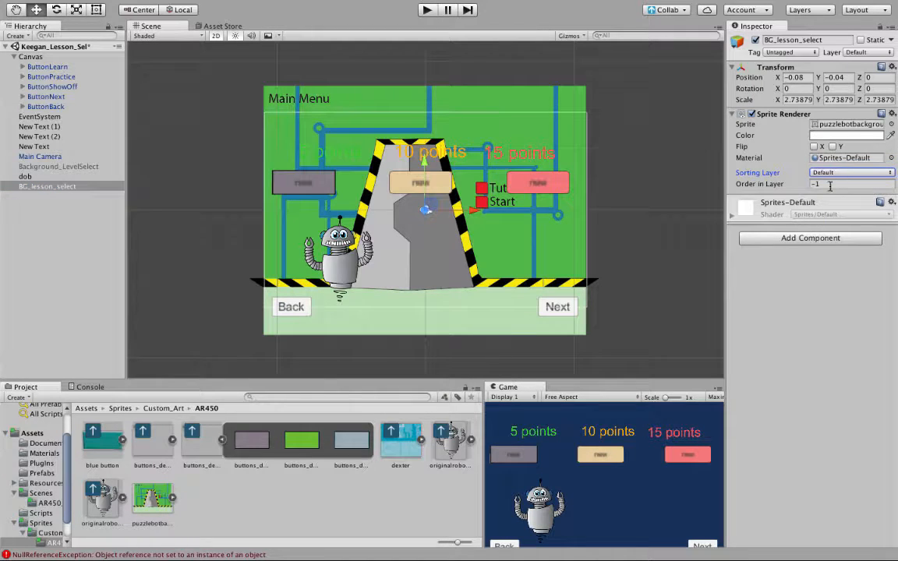
click(830, 187)
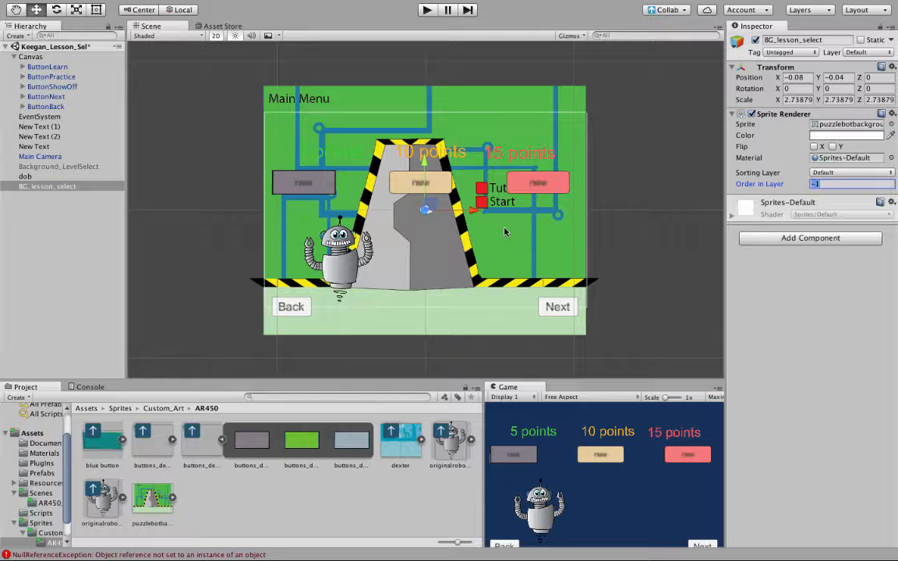
click(831, 173)
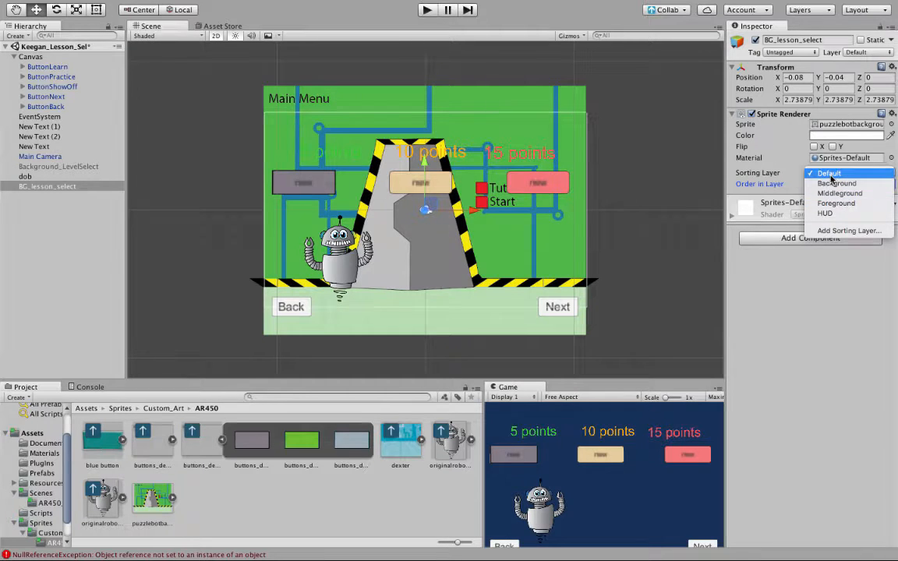
click(830, 175)
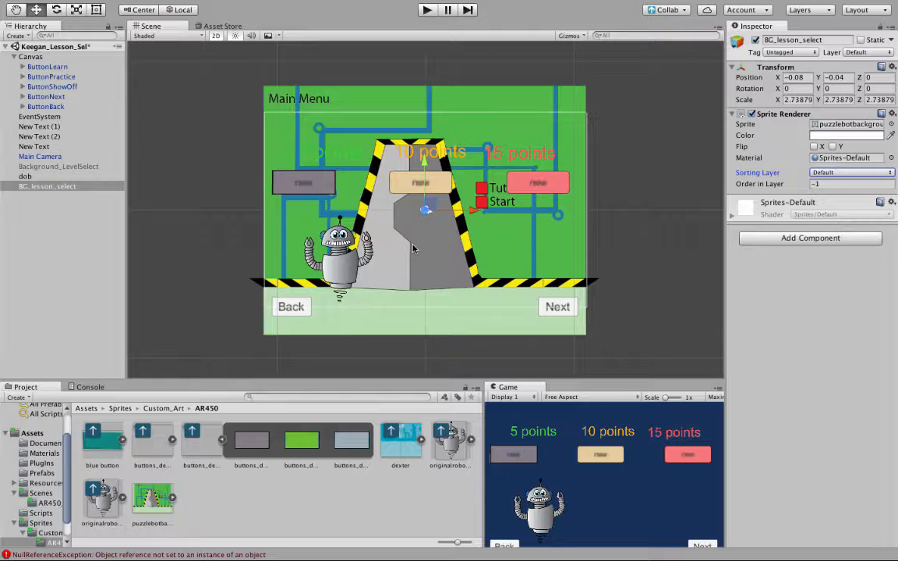
- Review ButtonBack's image, button and script components in the Inspector
click(62, 97)
click(53, 105)
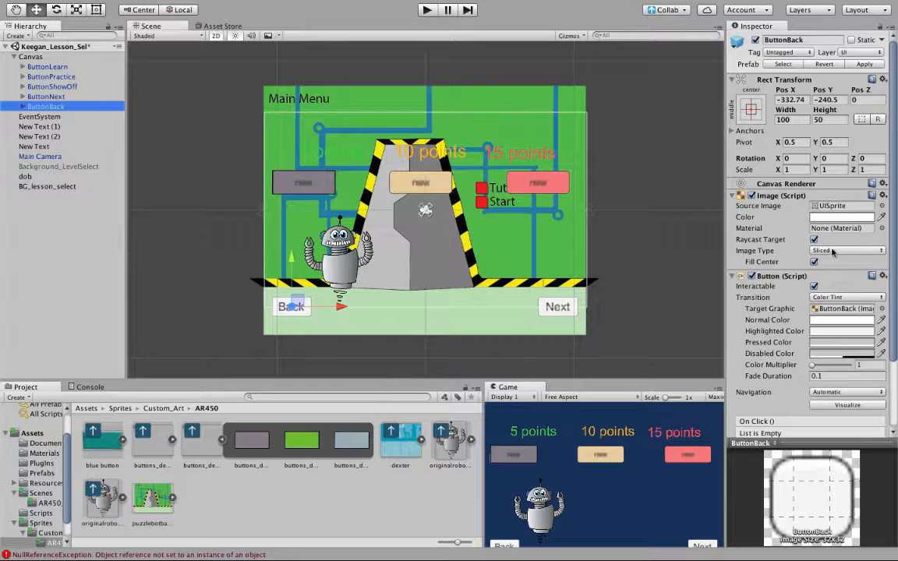
scroll(832, 251, down, 3)
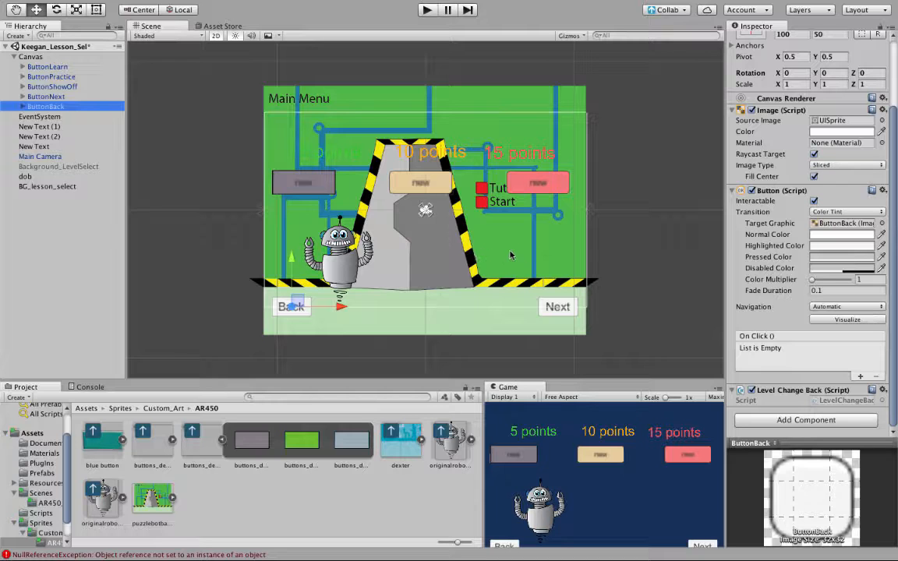
- Try Order in Layer 0 on BG_lesson_select within the Default sorting layer, and restore it to -1
click(71, 186)
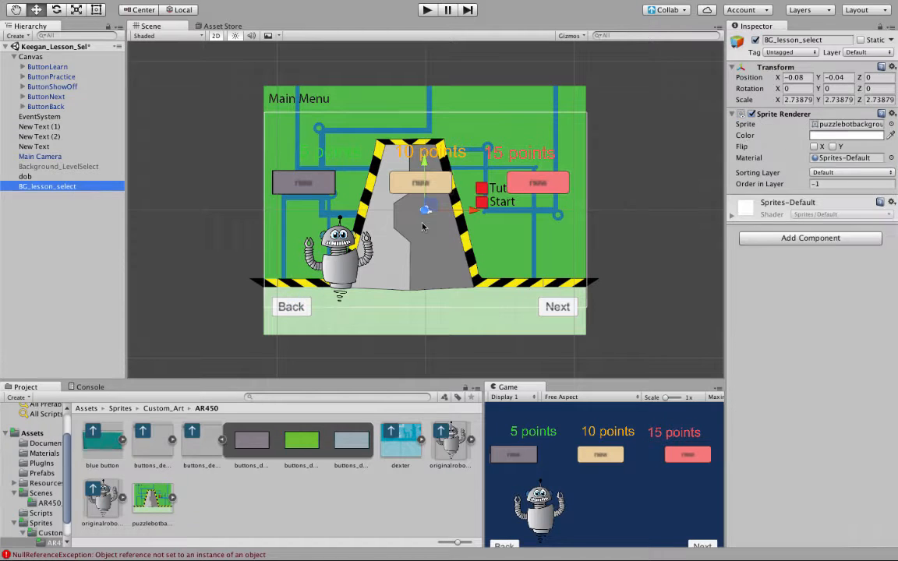
click(841, 173)
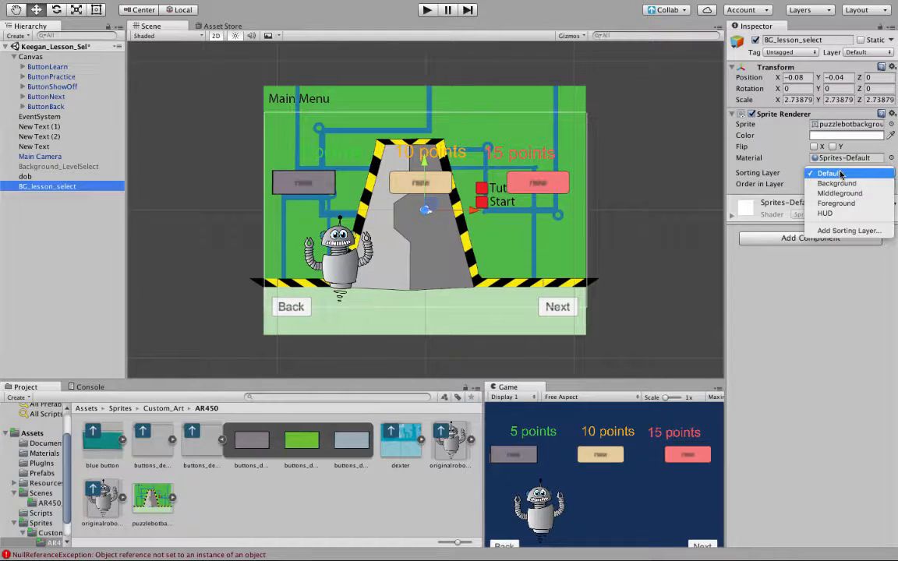
click(841, 173)
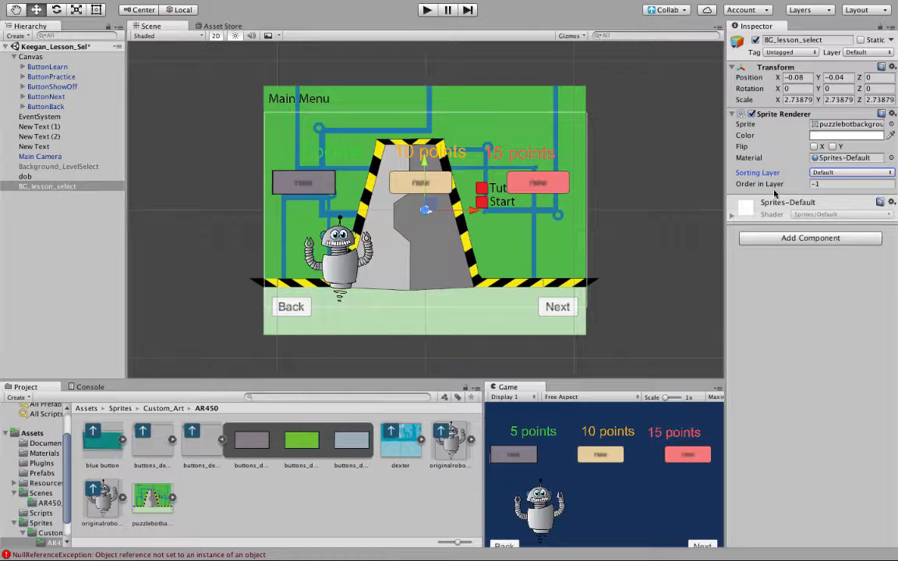
click(826, 185)
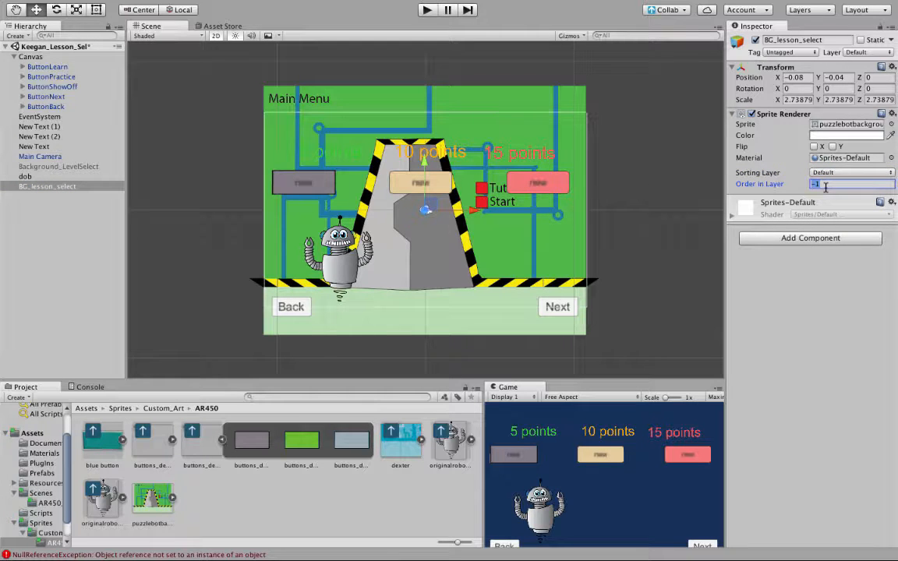
text(0)
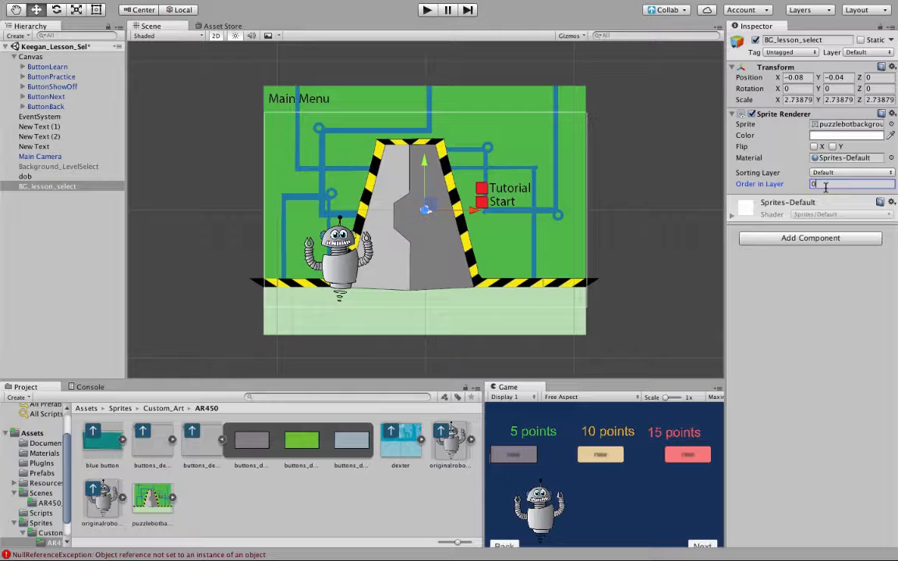
text(-1)
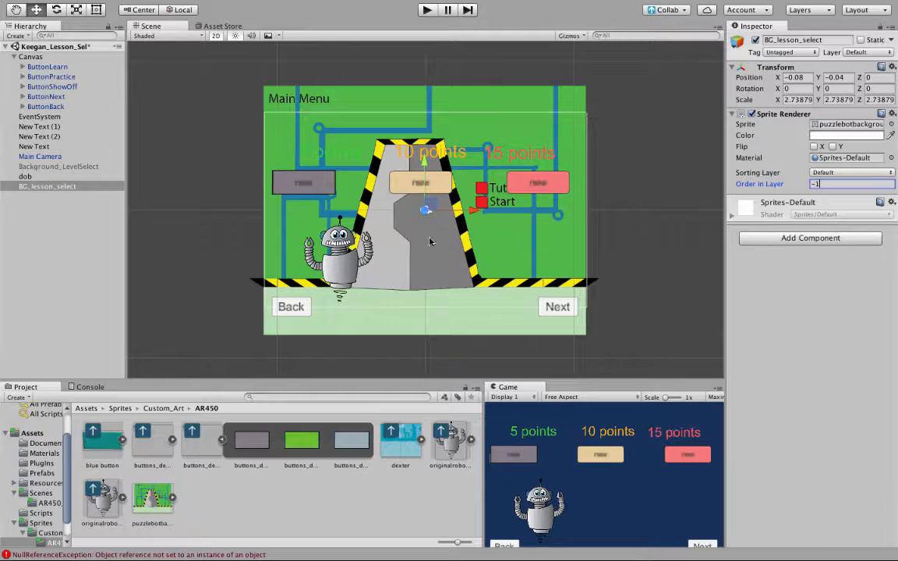
click(807, 78)
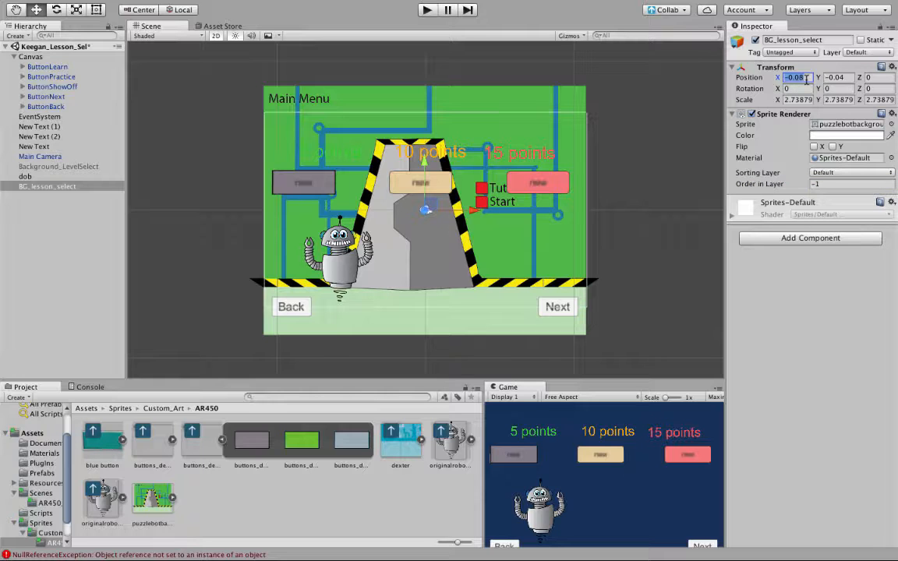
text(1)
key(BackSpace)
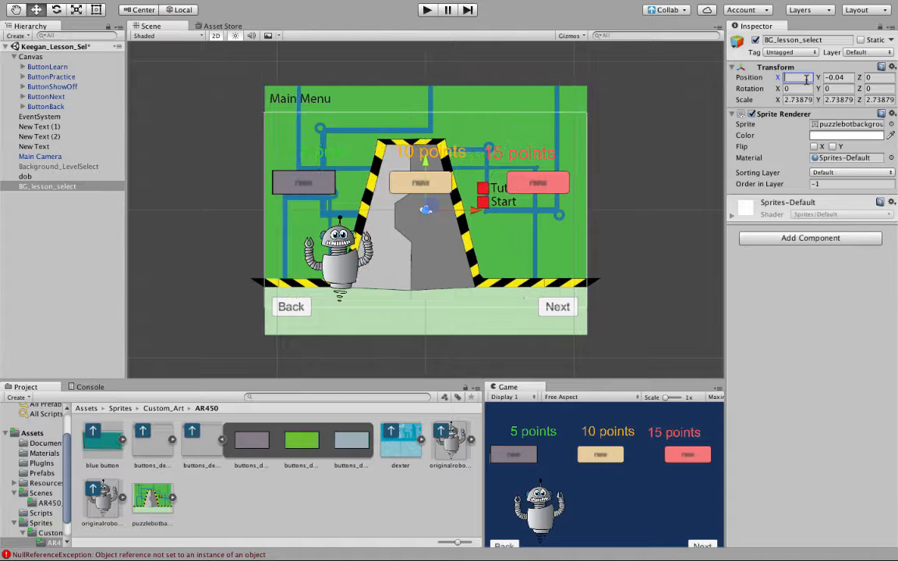
text(-0.08)
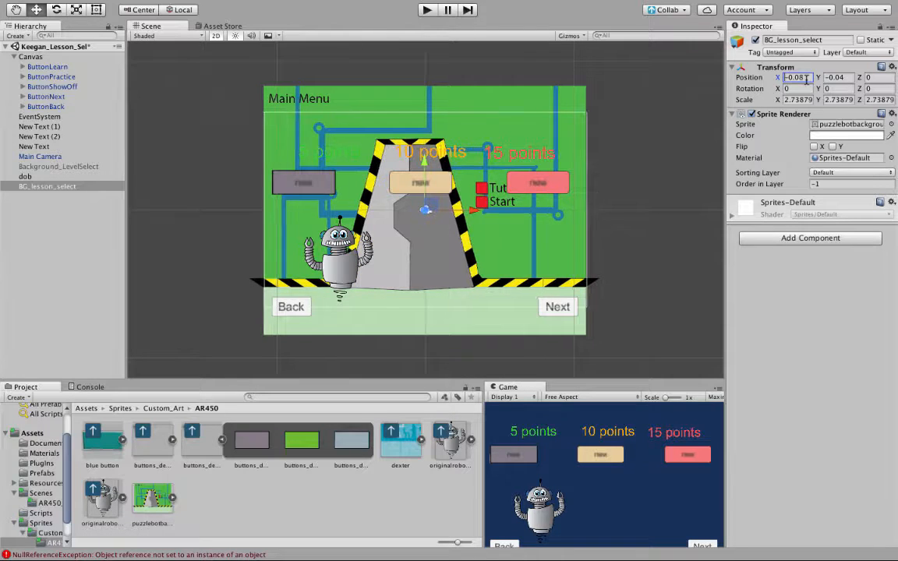
- Set BG_lesson_select's Z position to 3 to place it in front of the camera but behind the other elements
click(870, 78)
text(1)
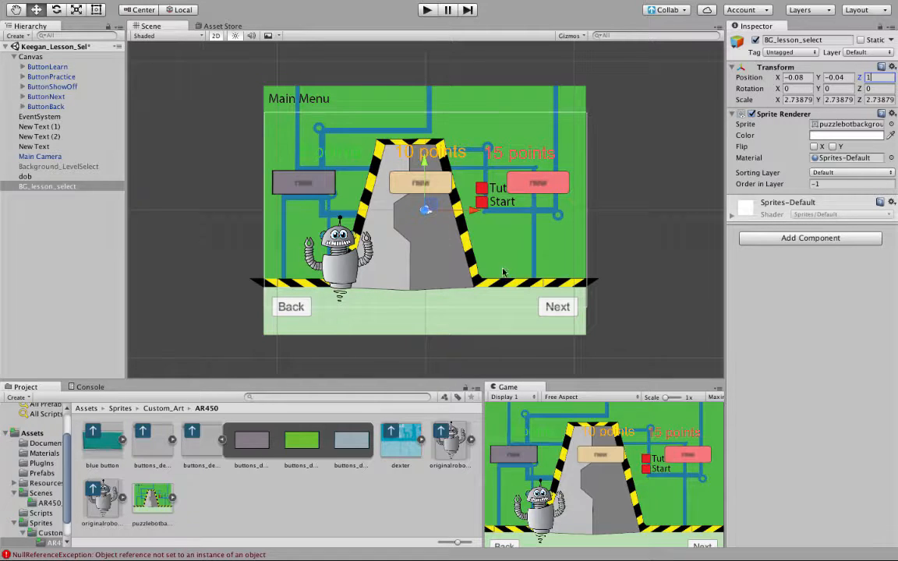
key(BackSpace)
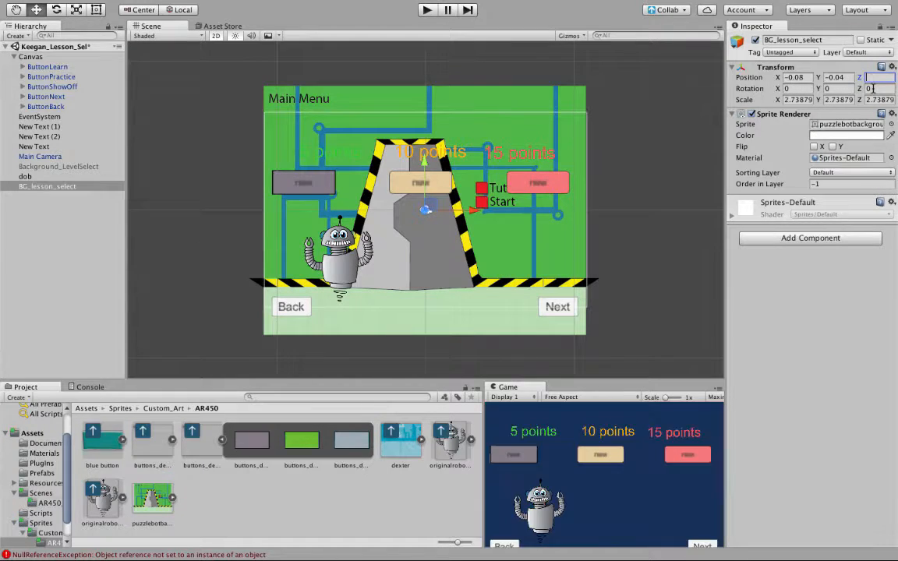
text(3)
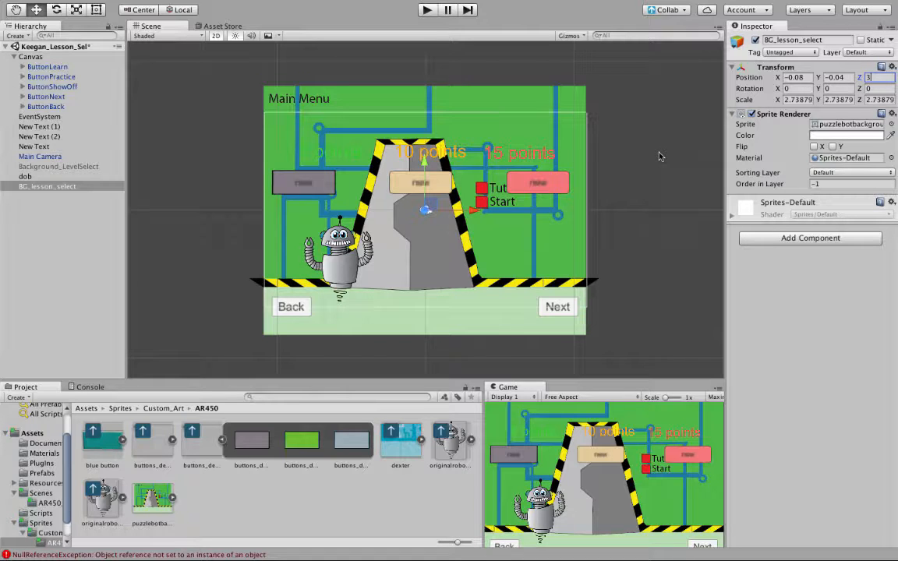
- Set Main Camera's Clear Flags to Solid Color and its Background to a green of about hex 5DC96700
click(40, 157)
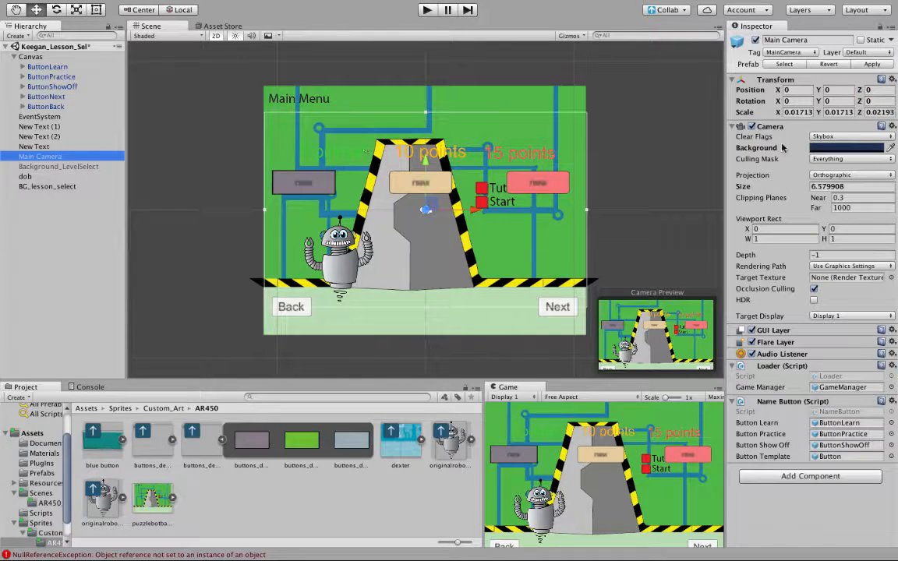
click(825, 137)
click(828, 147)
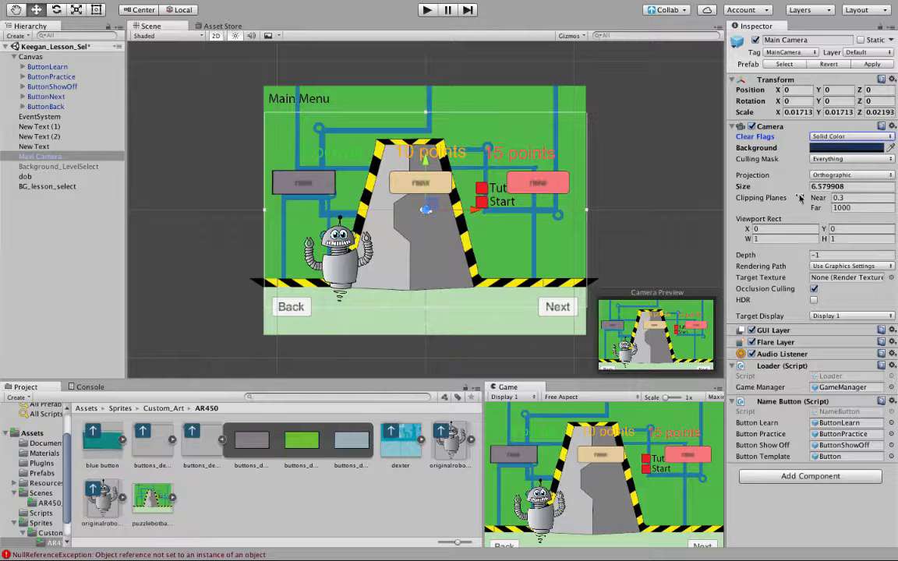
click(829, 148)
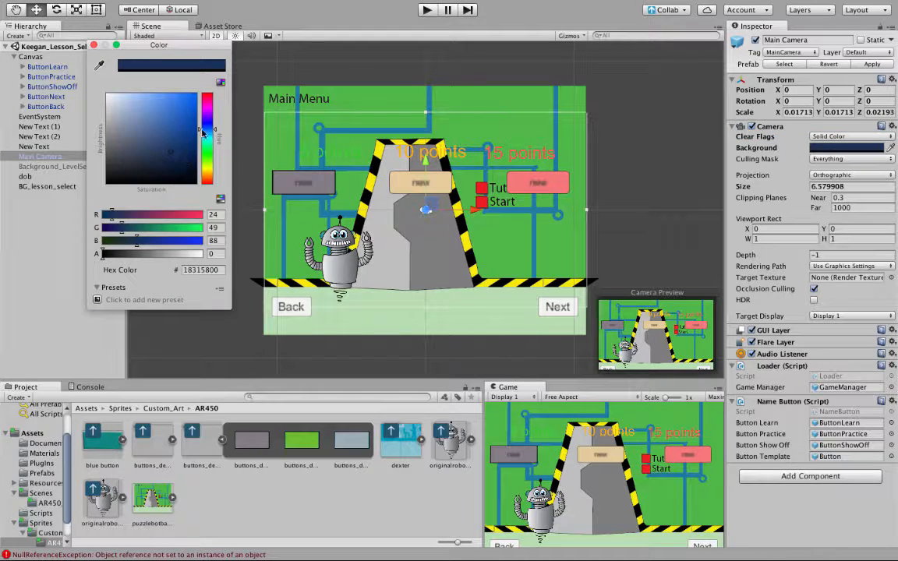
click(205, 152)
drag(185, 142, 146, 105)
drag(167, 139, 154, 114)
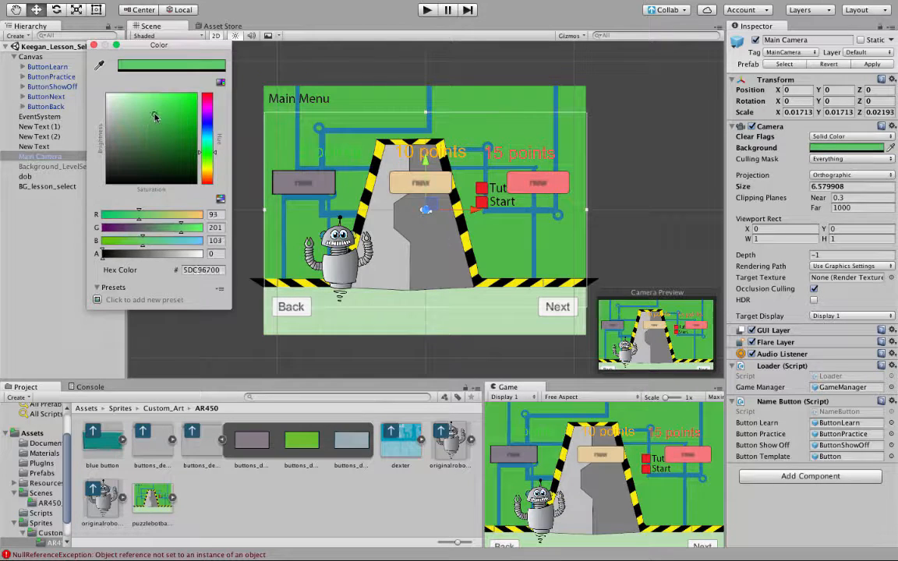
click(93, 45)
- With BG_lesson_select temporarily deactivated, set Main Camera's Background to a dark brown of about hex 47373400, and reactivate BG_lesson_select
click(64, 186)
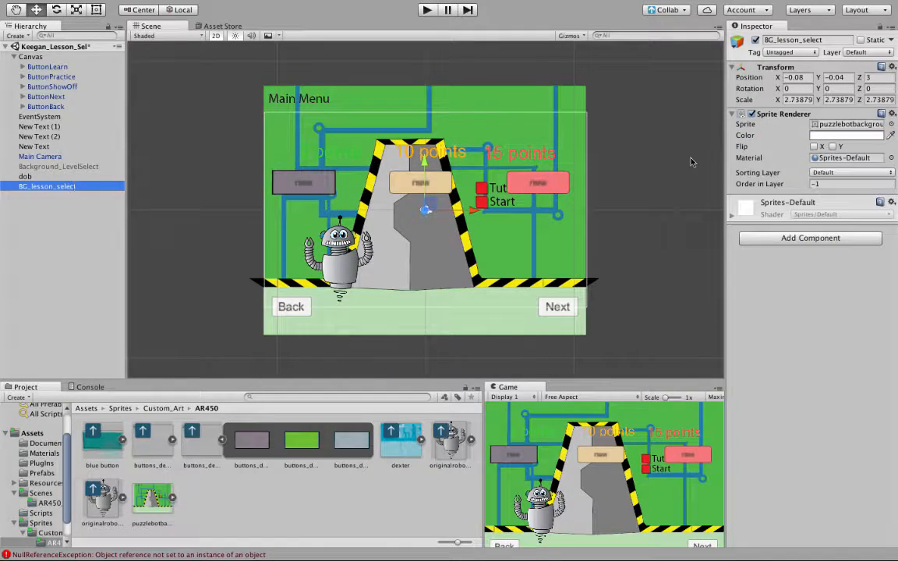
click(755, 39)
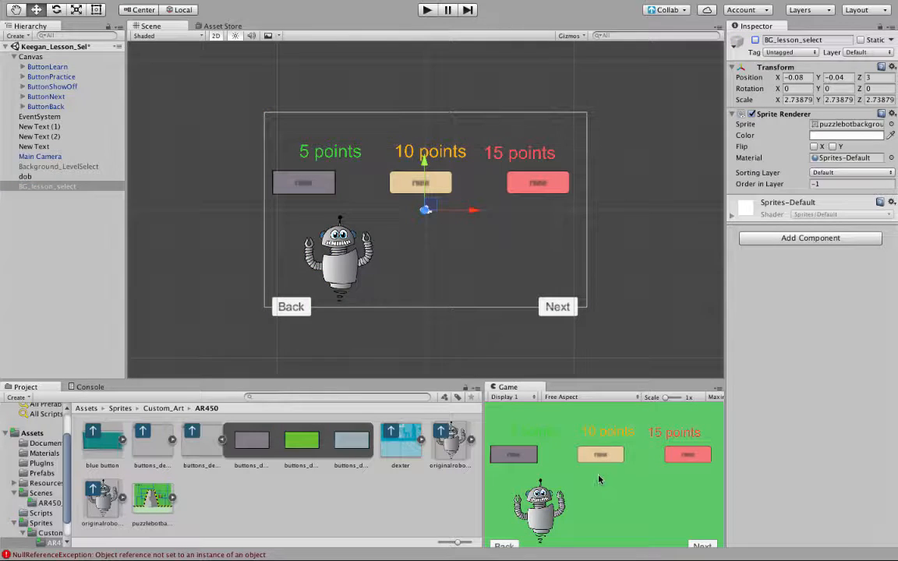
click(53, 156)
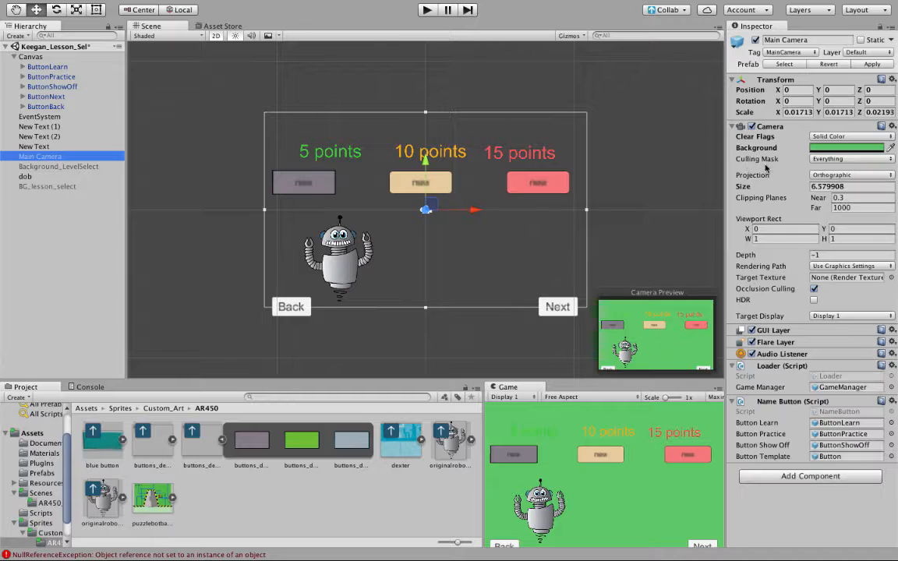
click(846, 148)
drag(184, 146, 134, 117)
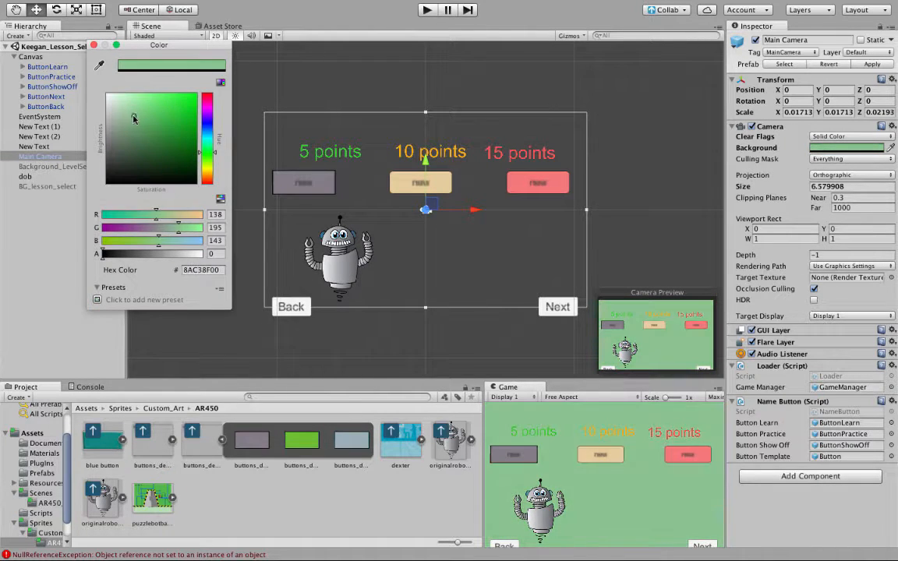
mouse_move(210, 142)
mouse_down()
mouse_move(210, 128)
mouse_move(210, 184)
mouse_move(114, 174)
mouse_move(116, 156)
mouse_move(133, 159)
mouse_up()
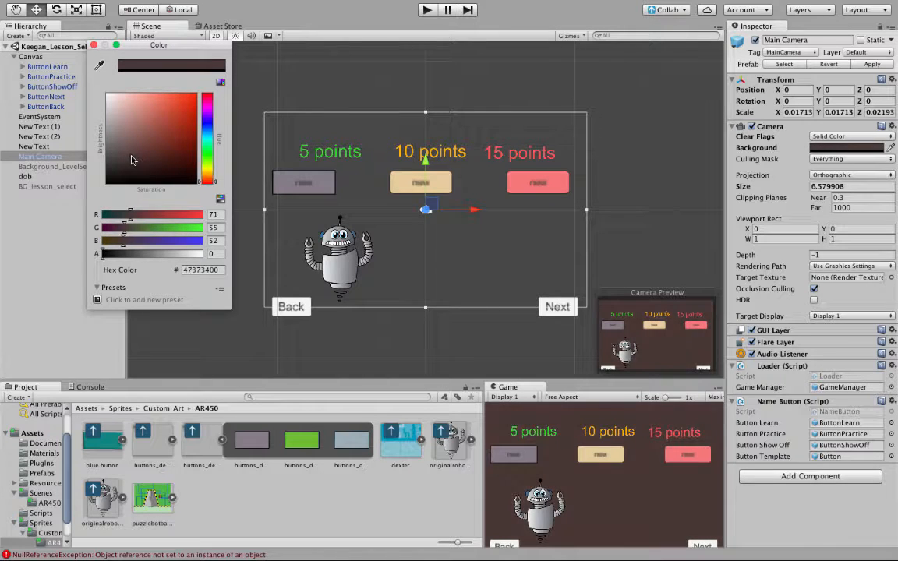
click(94, 45)
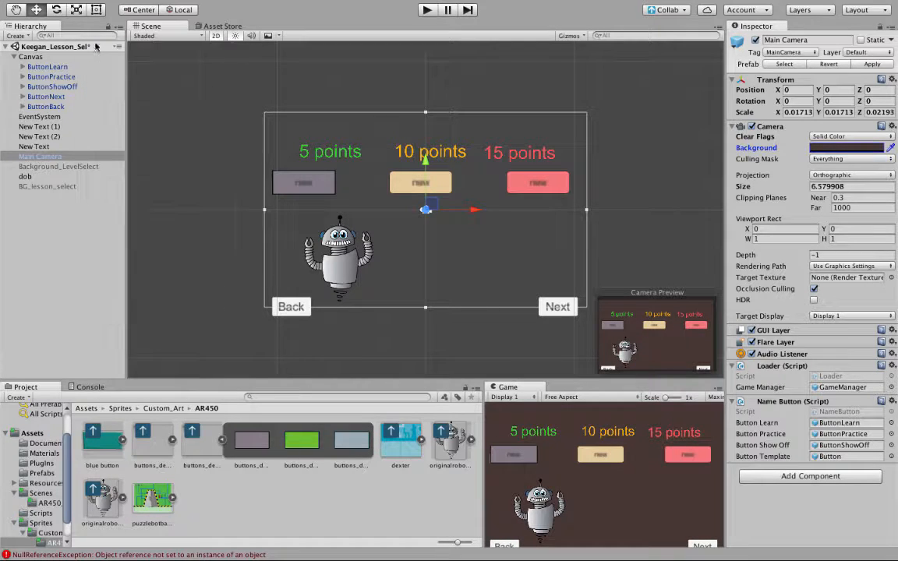
click(53, 187)
click(755, 40)
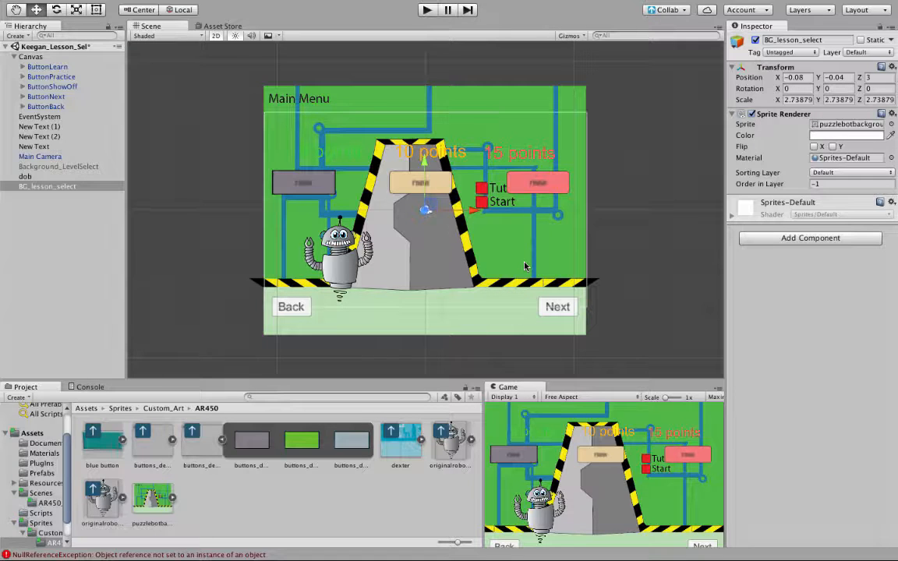
- Move the dob robot sprite down and slightly left to about X -6.3, Y -4.46, near the Back button
click(350, 255)
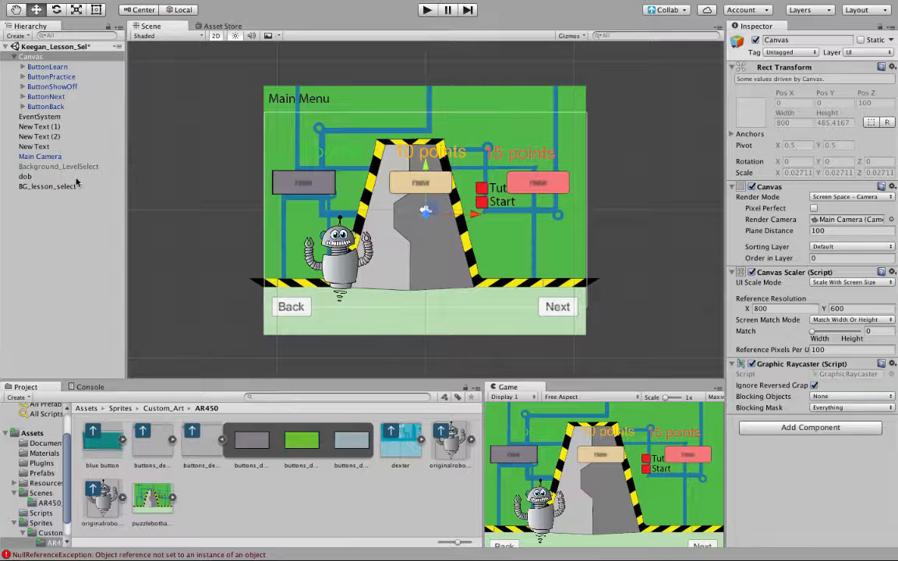
click(316, 246)
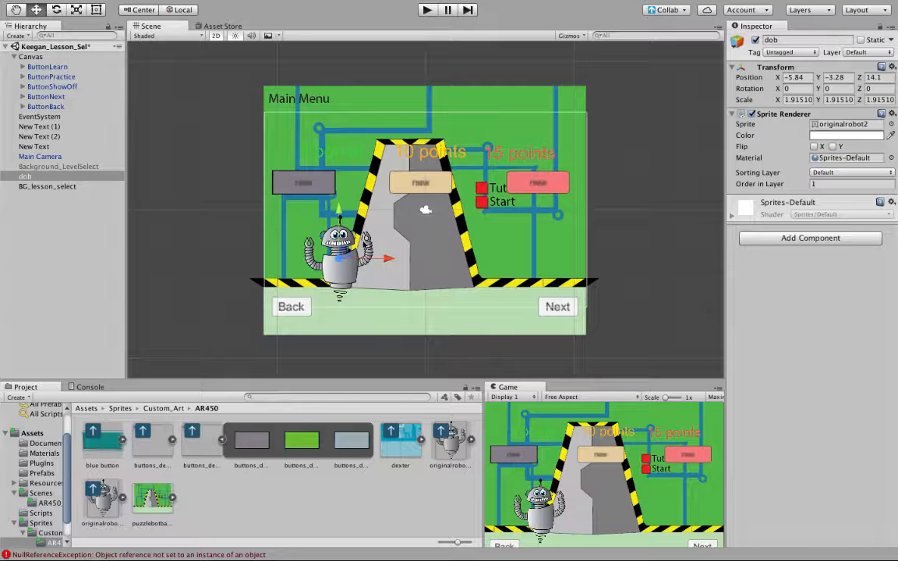
drag(336, 212, 335, 237)
mouse_move(387, 287)
mouse_down()
mouse_move(344, 288)
mouse_move(380, 290)
mouse_up()
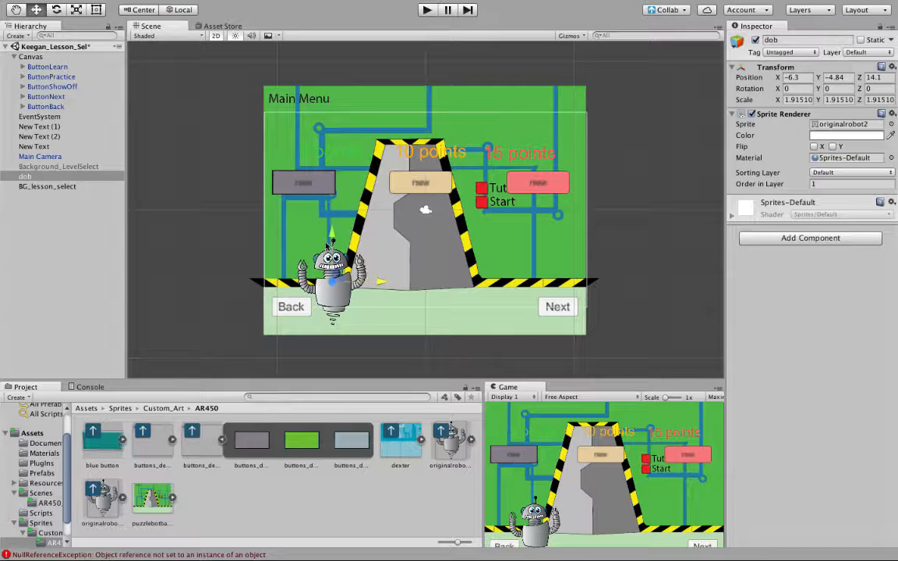
drag(332, 236, 333, 230)
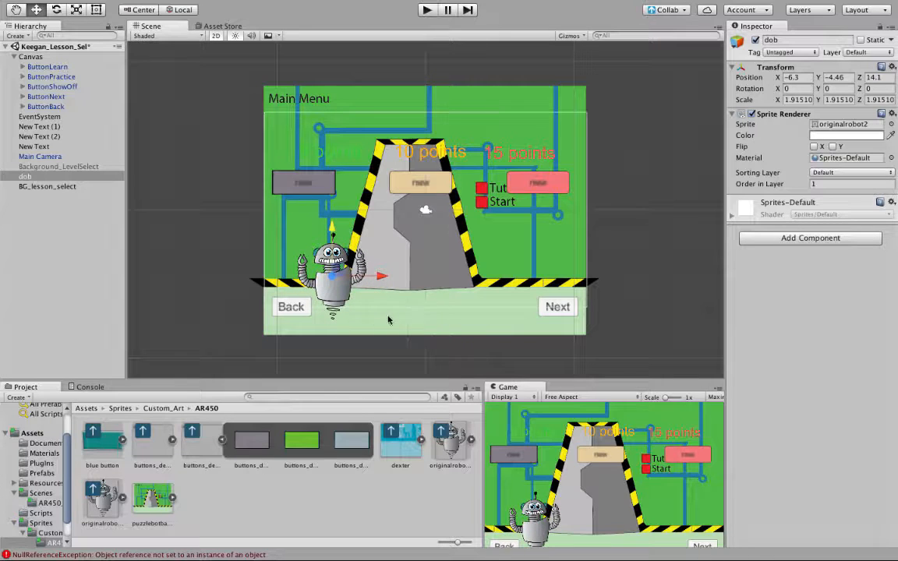